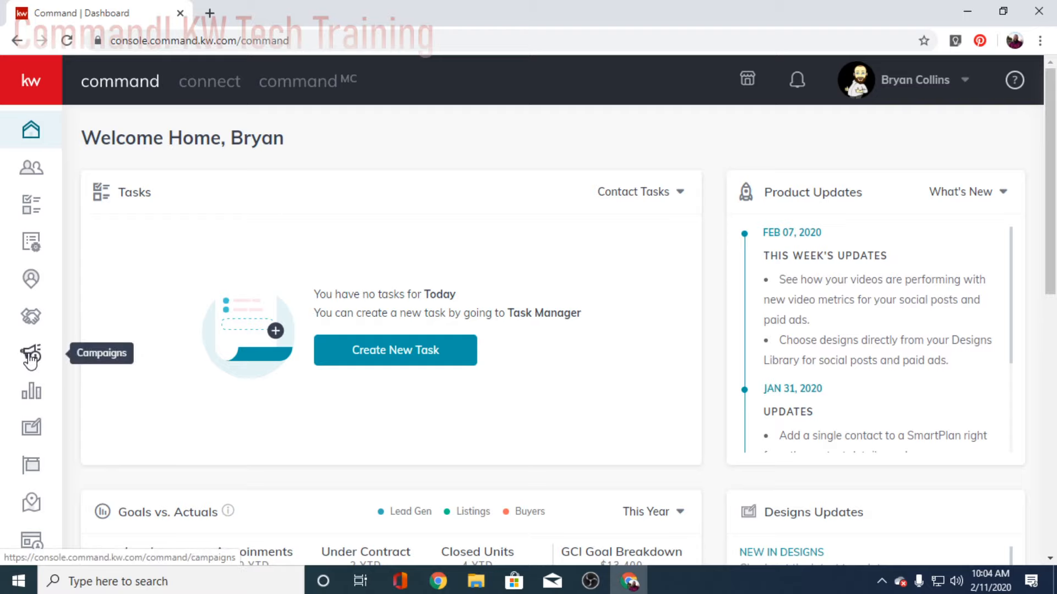
Step: Expand the sidebar and go to Campaigns to view Paid Ads: 5 campaigns, $87 total spend
click(29, 88)
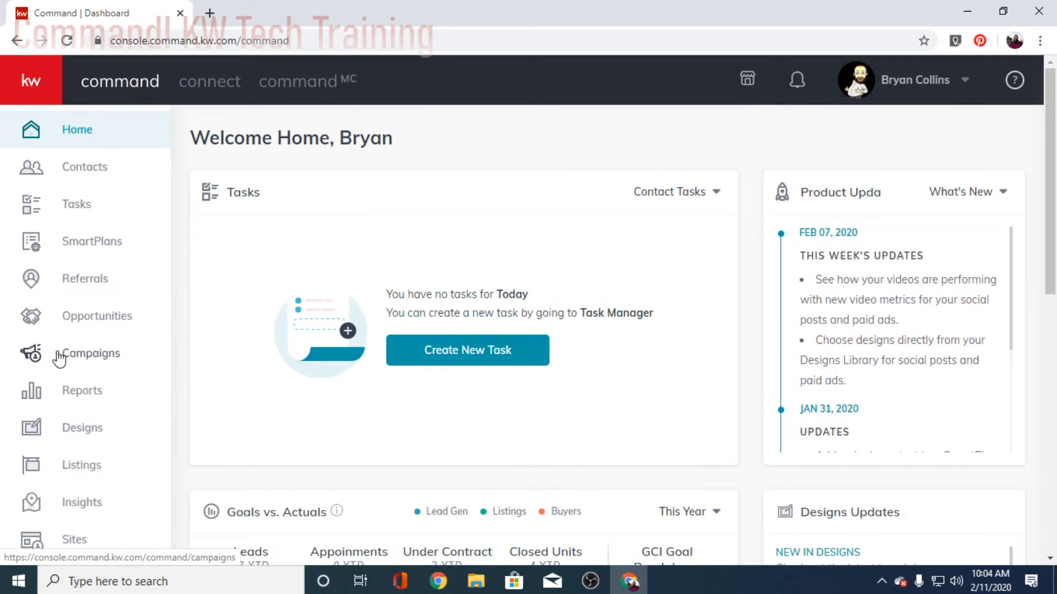
click(84, 357)
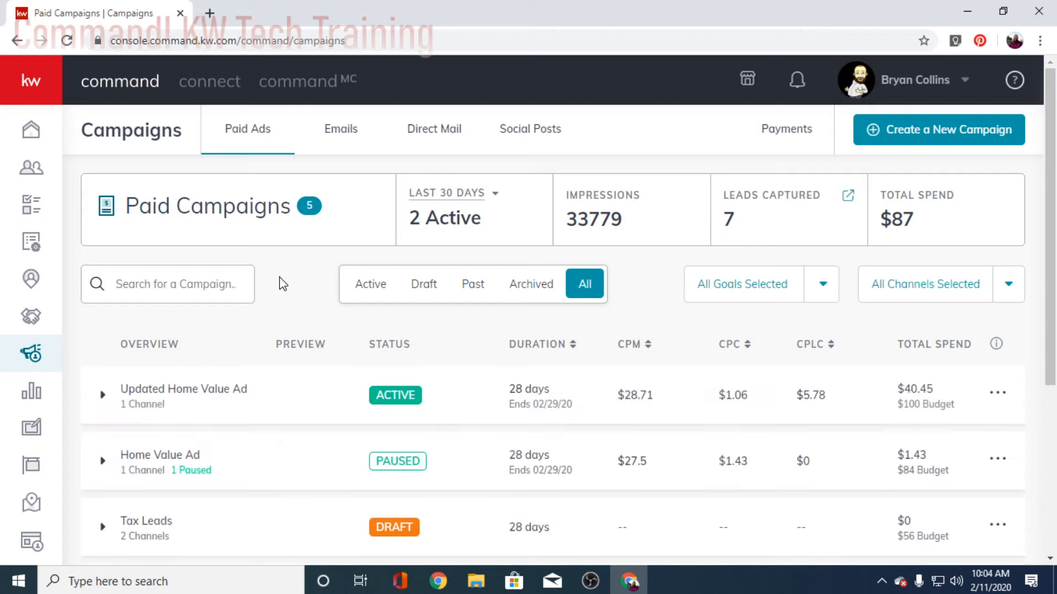
Step: Scroll through the Paid Ads campaigns table to locate the Tao Listing 1-2020 campaign
scroll(303, 300, down, 2)
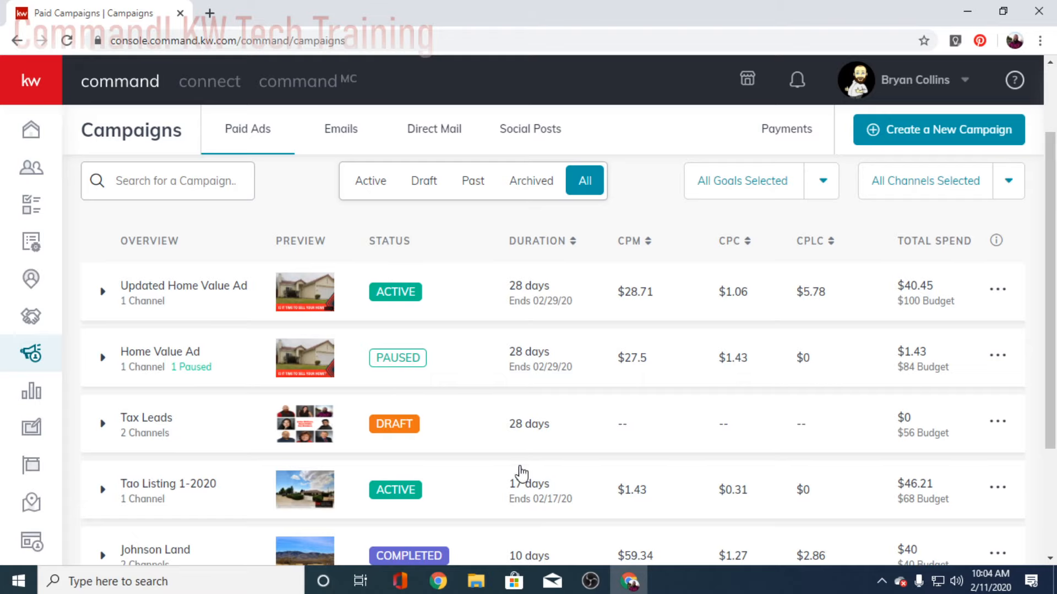
scroll(524, 471, down, 2)
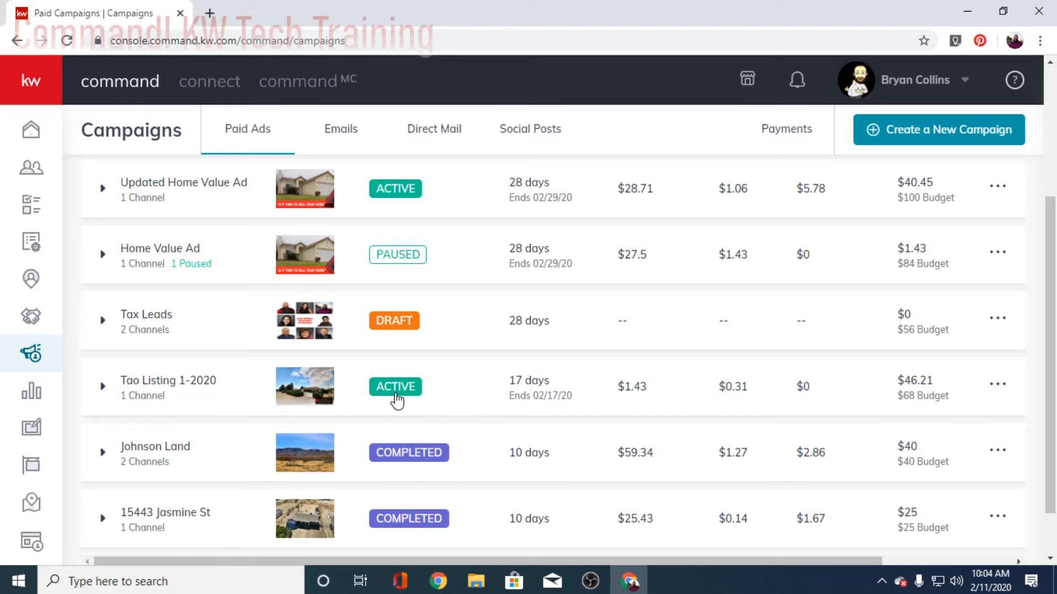
scroll(338, 401, up, 2)
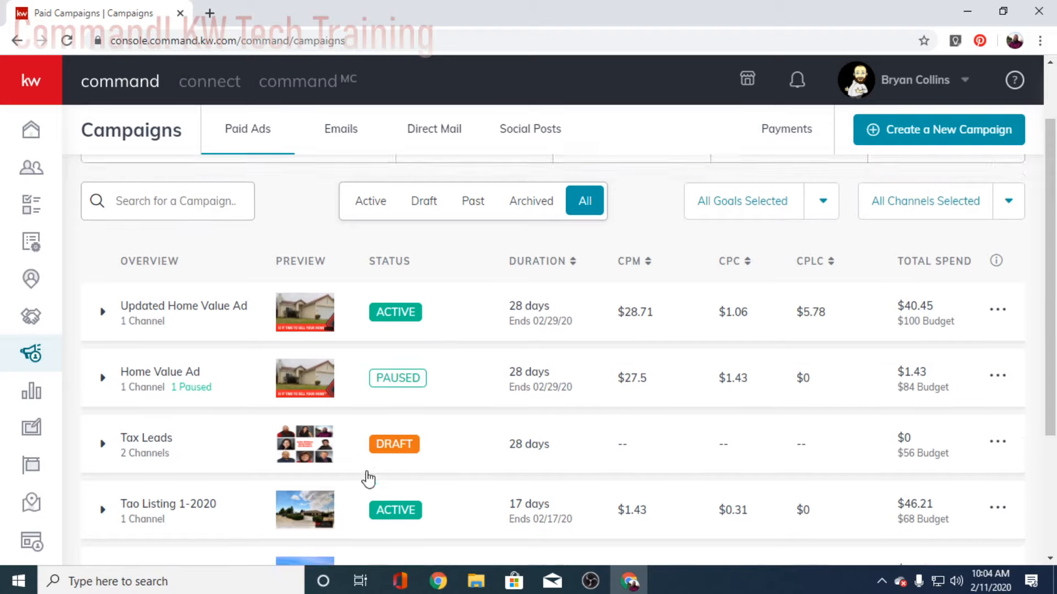
scroll(368, 479, up, 2)
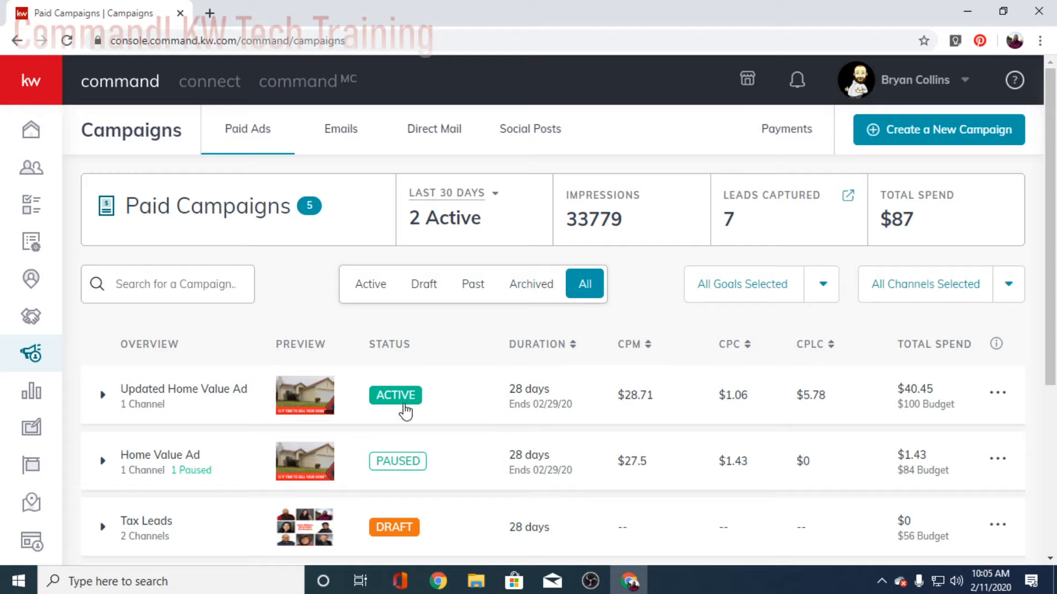
scroll(607, 375, down, 2)
scroll(608, 389, up, 2)
scroll(484, 471, down, 4)
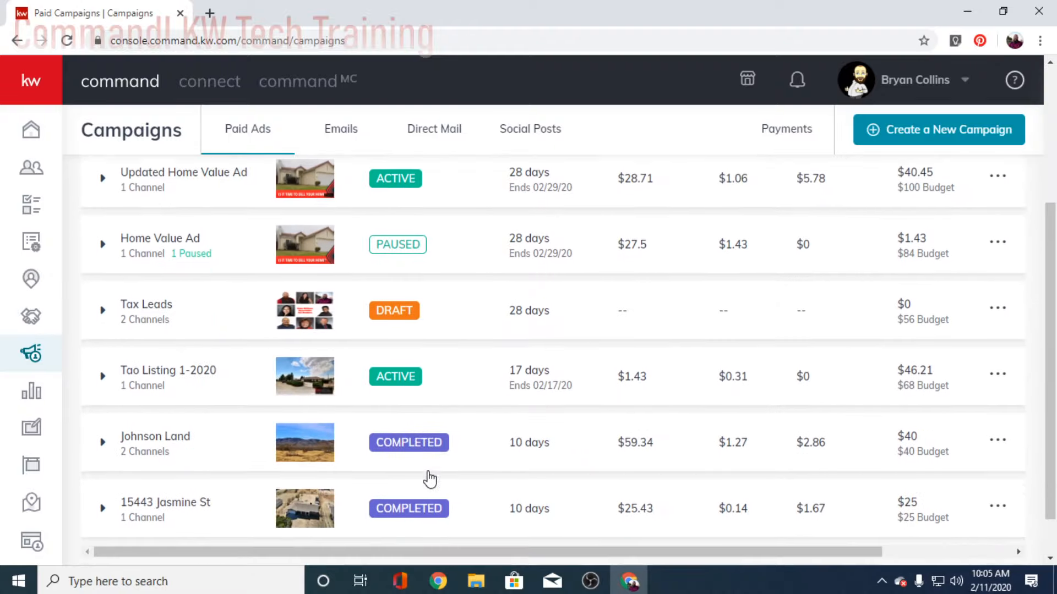
scroll(429, 479, down, 1)
Step: Expand the channel rows for Tao Listing 1-2020, Updated Home Value Ad and Johnson Land
click(102, 325)
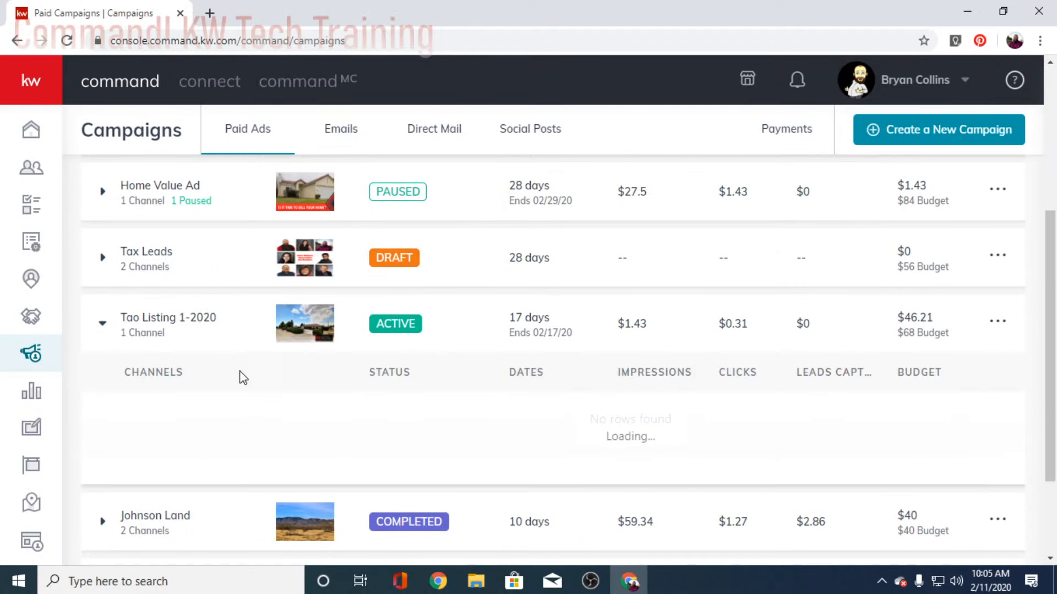
scroll(459, 426, up, 4)
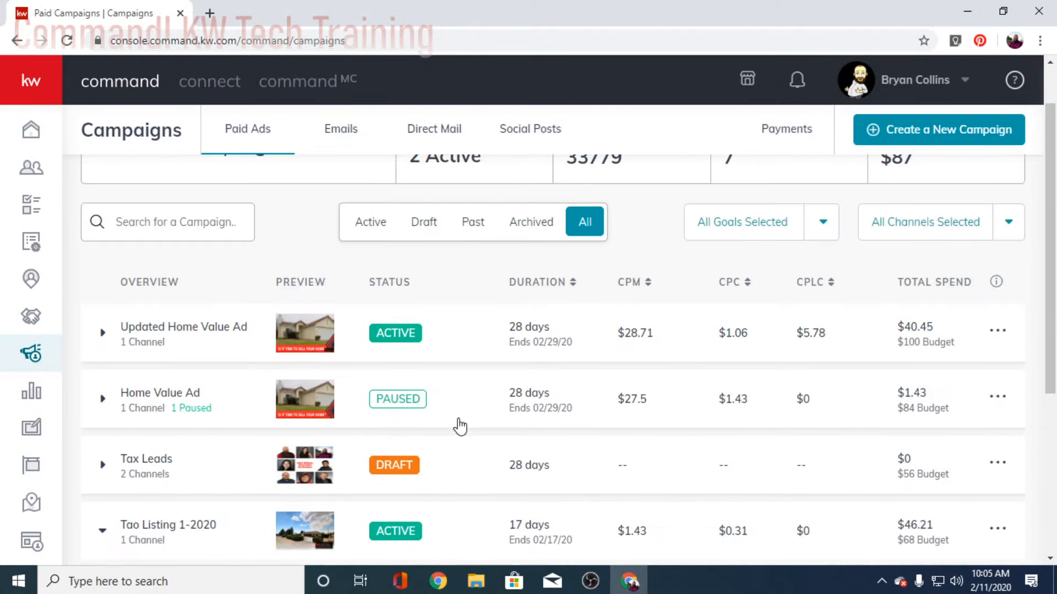
click(103, 332)
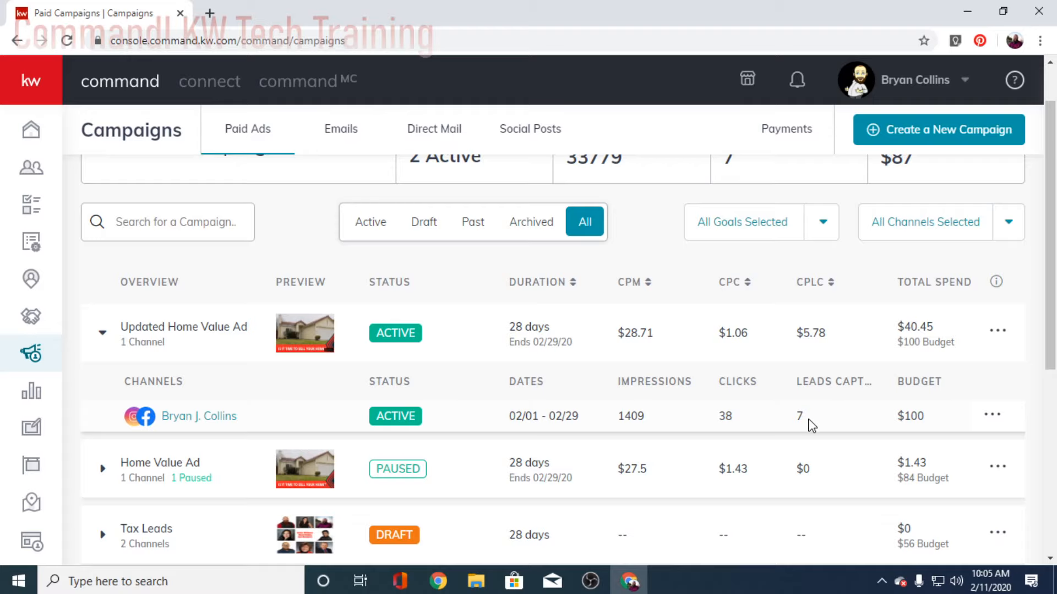
scroll(747, 383, down, 1)
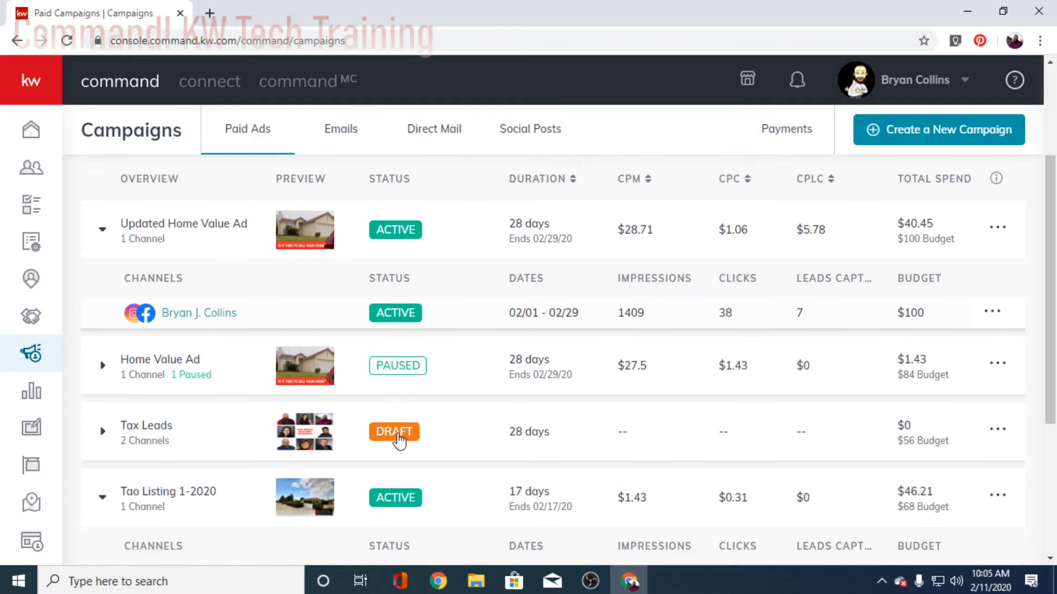
scroll(198, 416, down, 5)
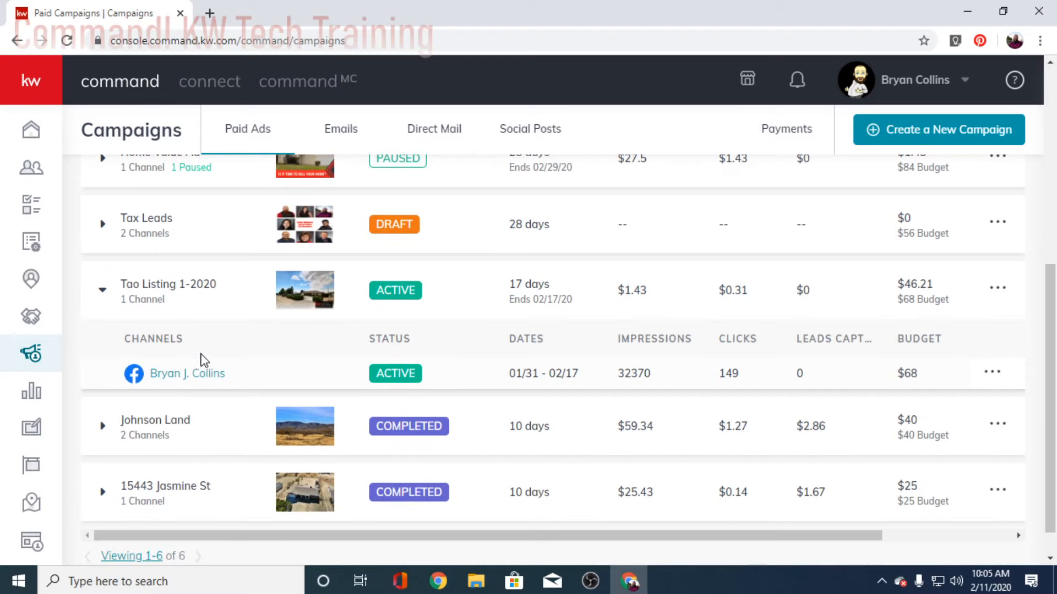
scroll(209, 396, down, 1)
click(143, 400)
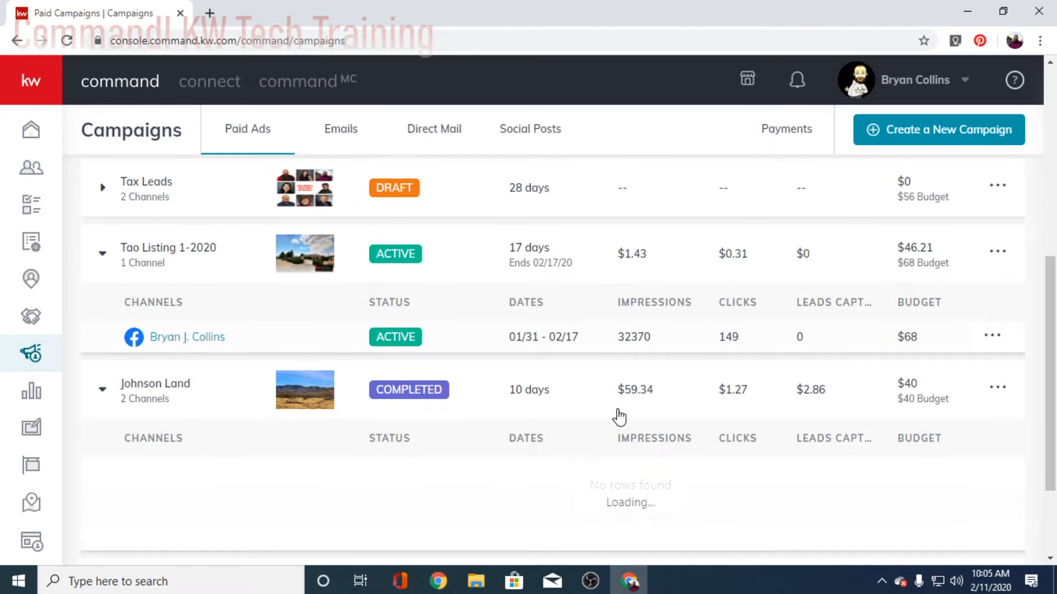
scroll(715, 374, down, 2)
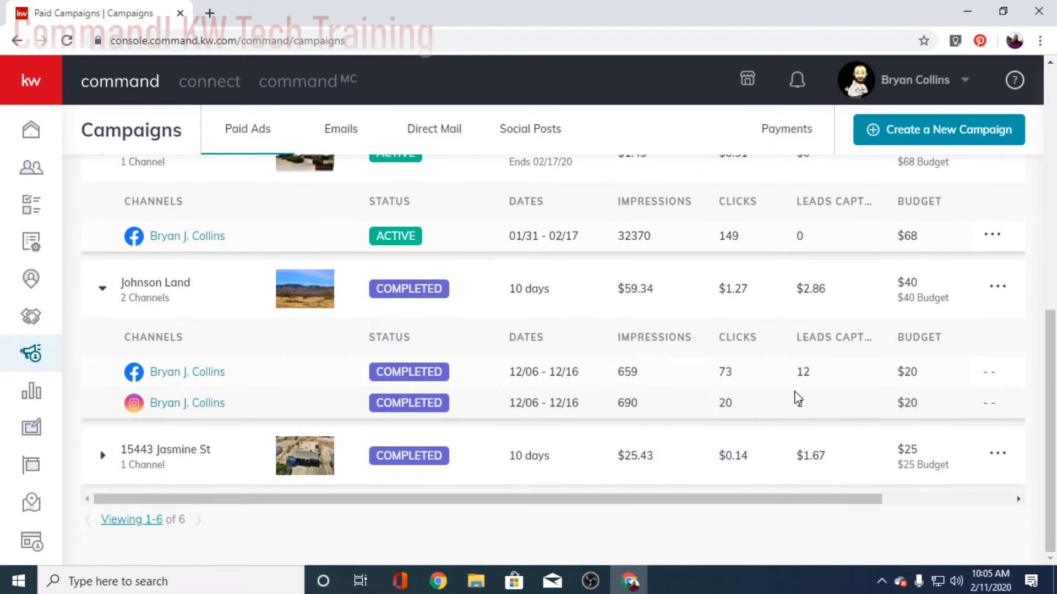
click(106, 460)
scroll(768, 422, down, 1)
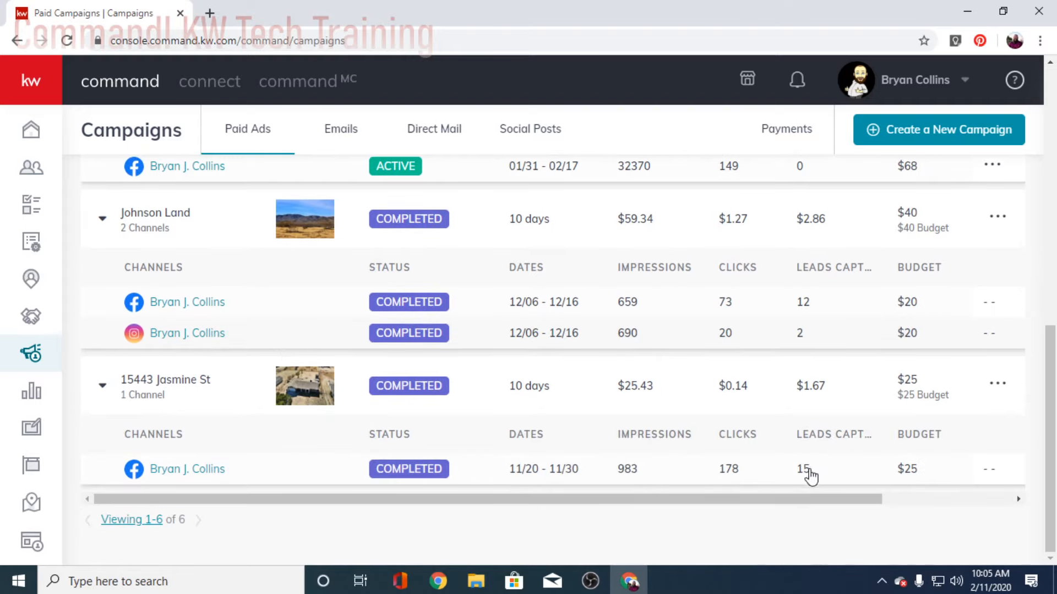
scroll(823, 474, up, 1)
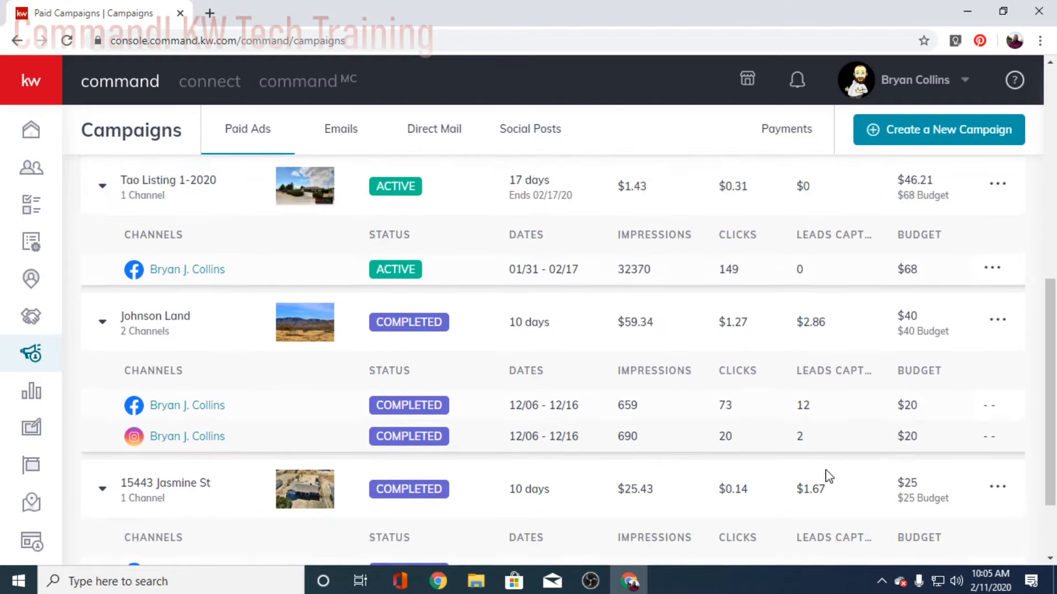
scroll(808, 484, down, 1)
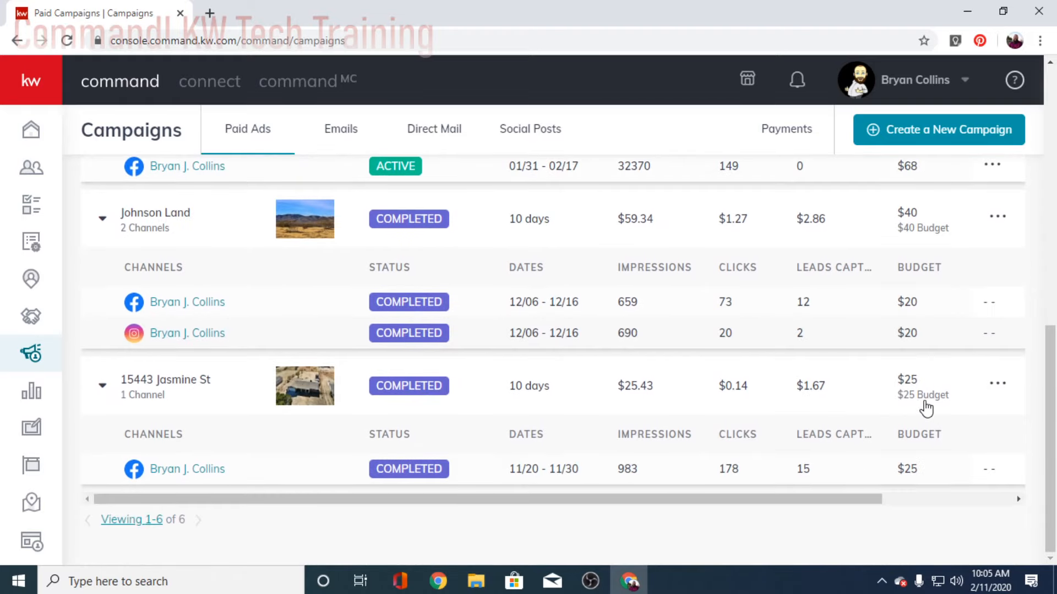
scroll(917, 399, up, 2)
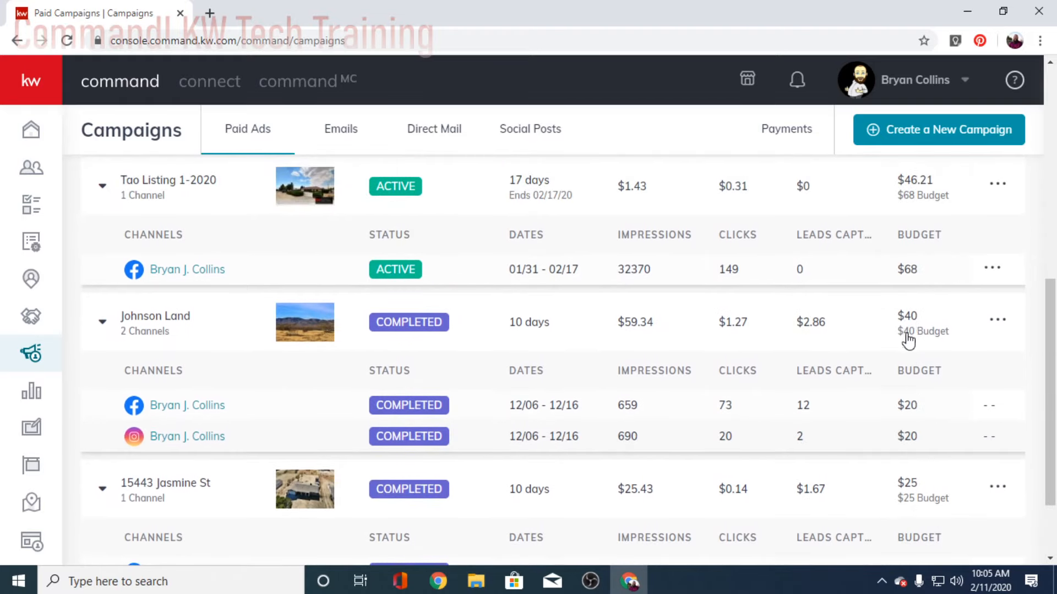
scroll(914, 341, up, 4)
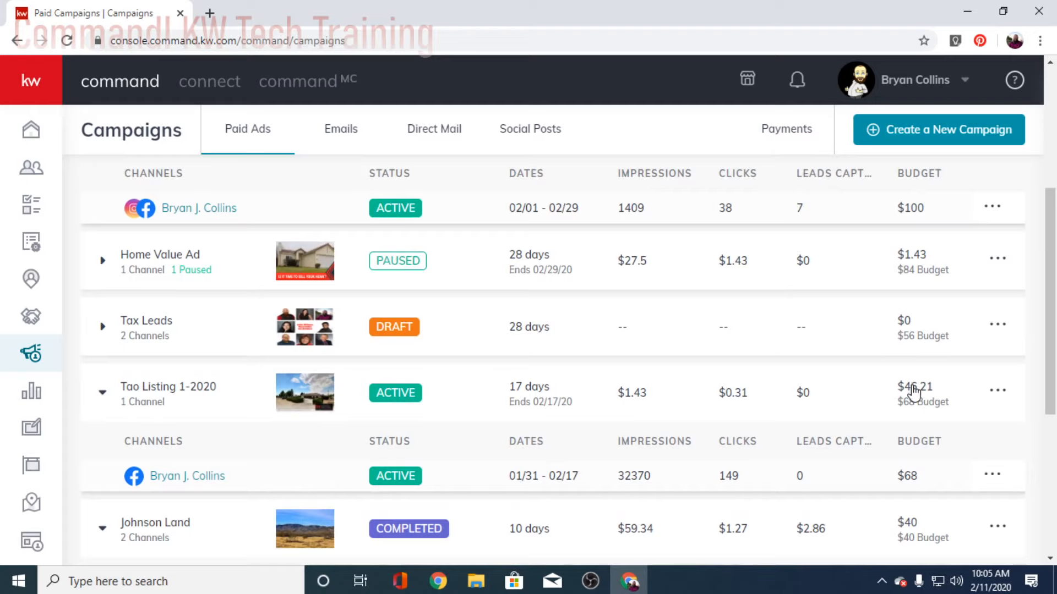
scroll(916, 385, up, 5)
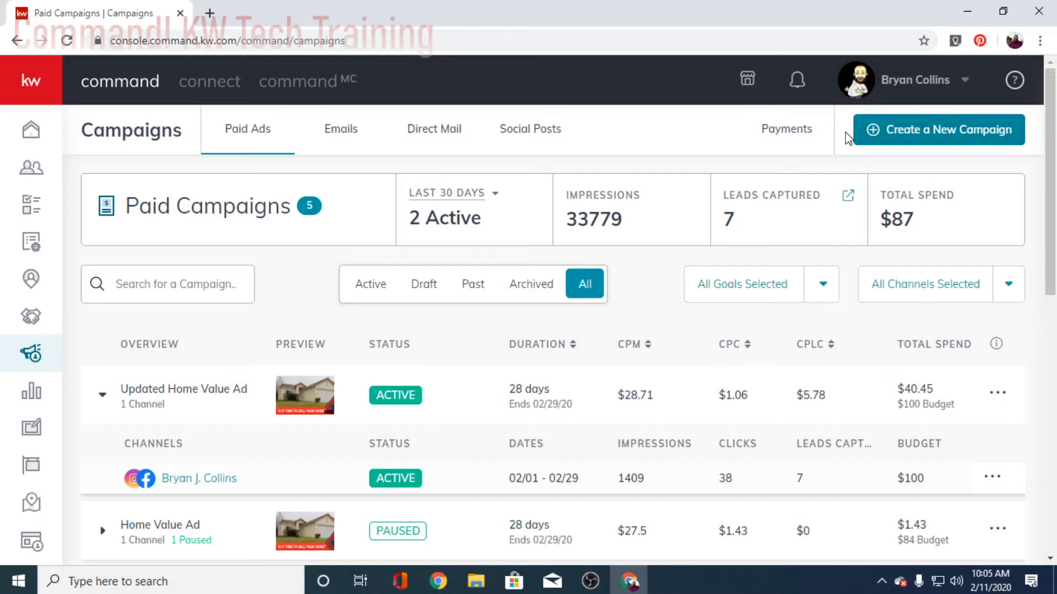
Step: Create a New Campaign to see Social Ad, Search Ad, Social Post, Direct Mail and Email options
click(911, 135)
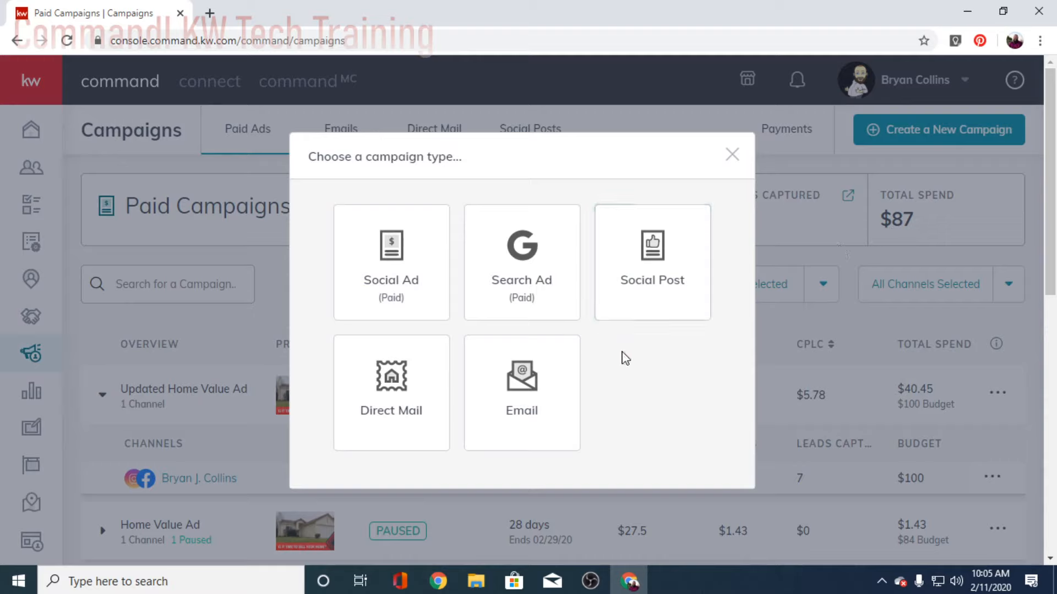
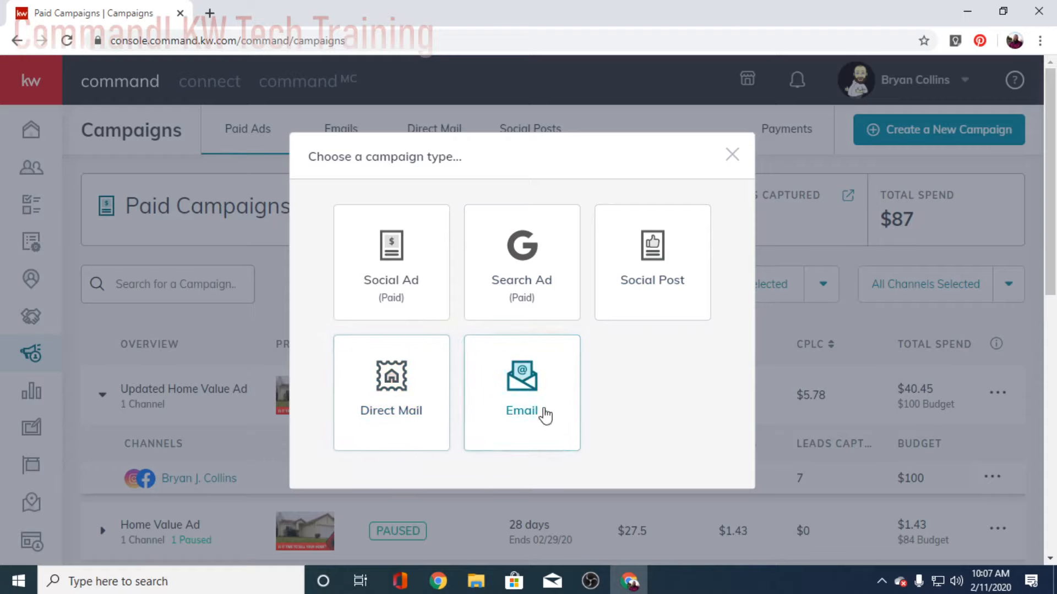
Step: Choose the Social Ad (Paid) campaign type to open the New Social Ad Campaign form
click(391, 256)
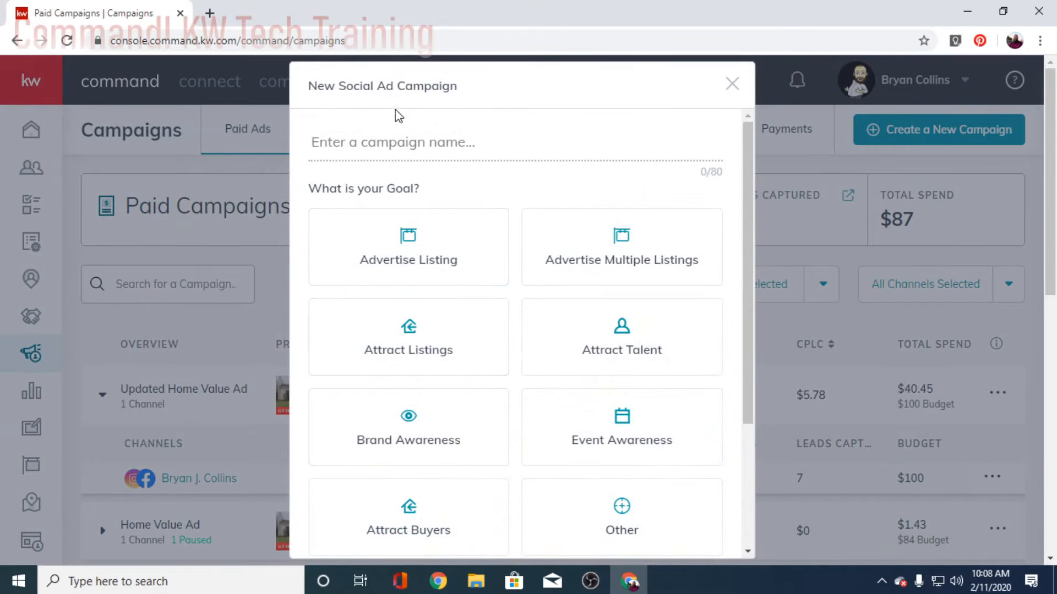
Step: Name the campaign 'Tao Listing Ad' and pick the Advertise Listing goal
scroll(533, 303, down, 2)
scroll(532, 302, up, 2)
text(Tao )
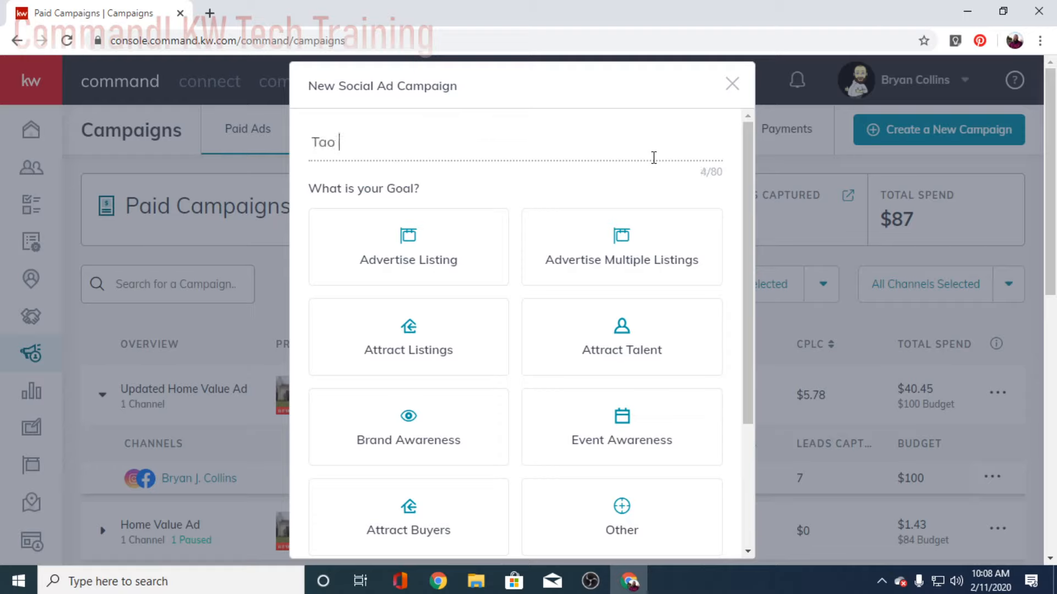
text(Listing Ad)
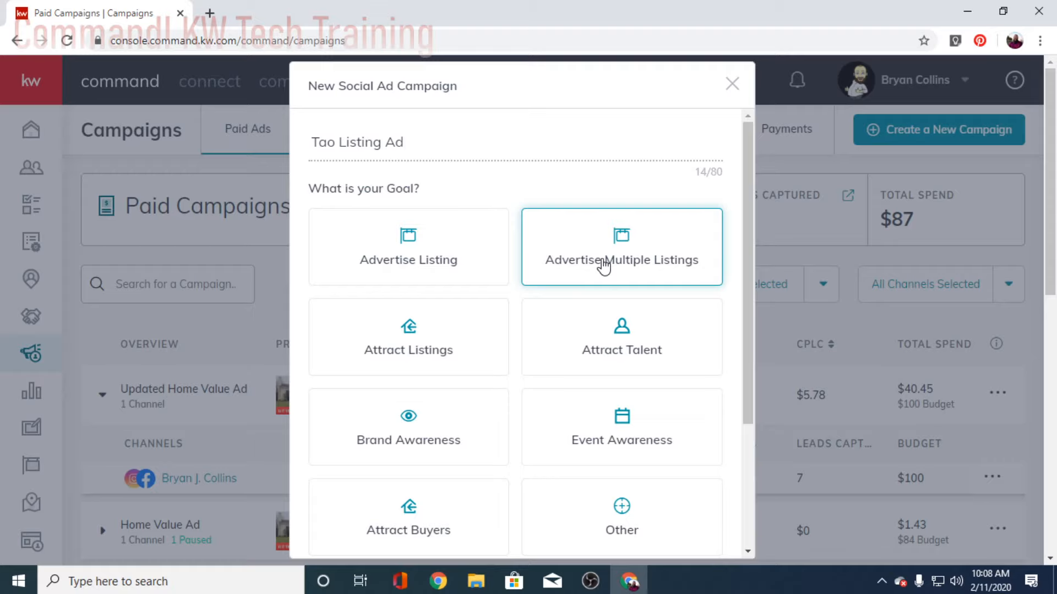
scroll(495, 398, down, 1)
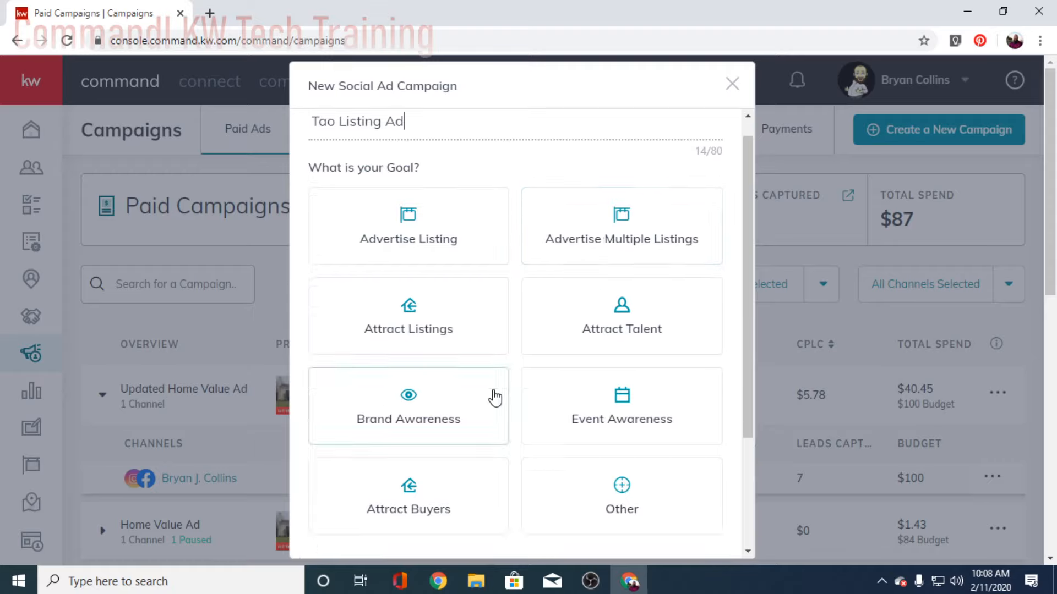
scroll(496, 397, down, 3)
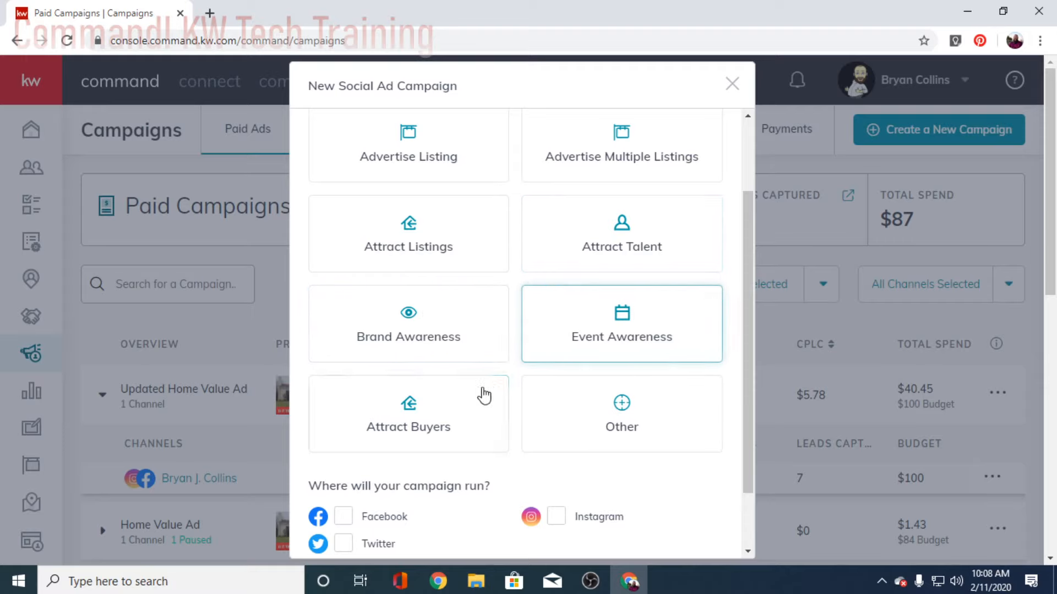
scroll(614, 424, down, 2)
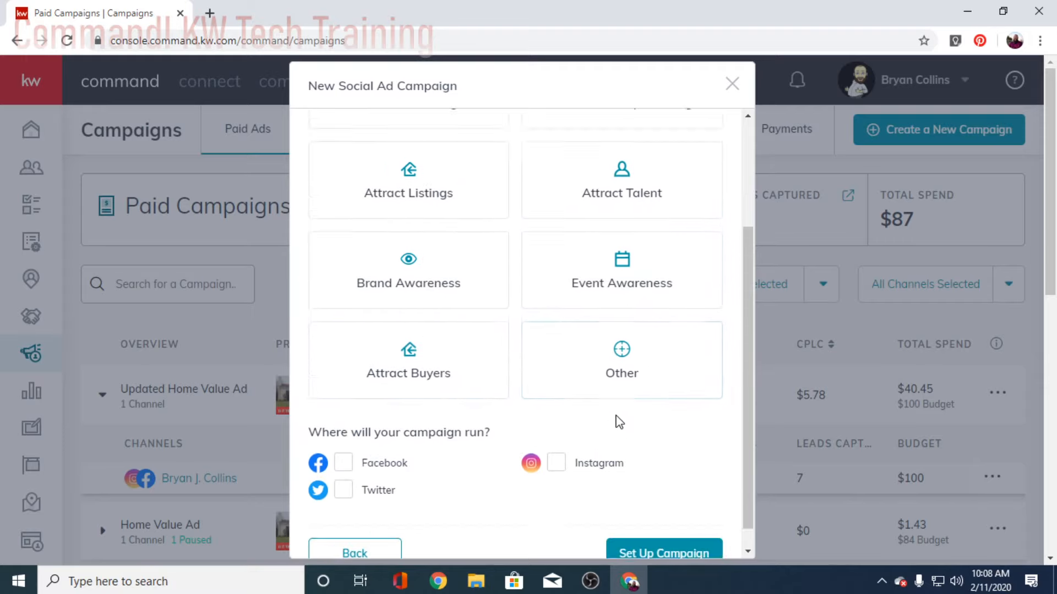
scroll(550, 385, up, 5)
click(435, 243)
scroll(458, 287, down, 3)
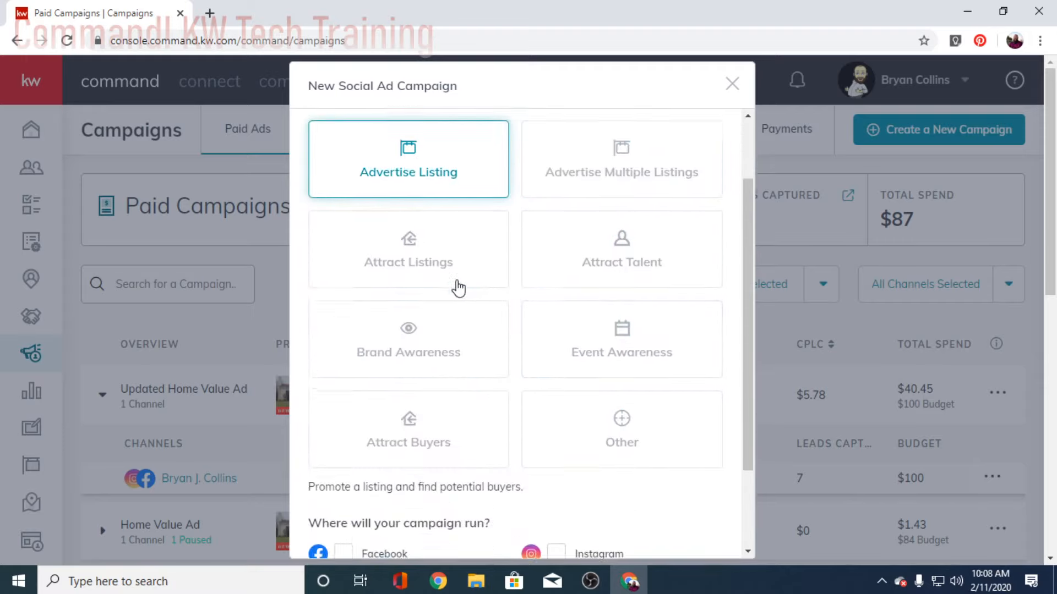
scroll(457, 287, down, 5)
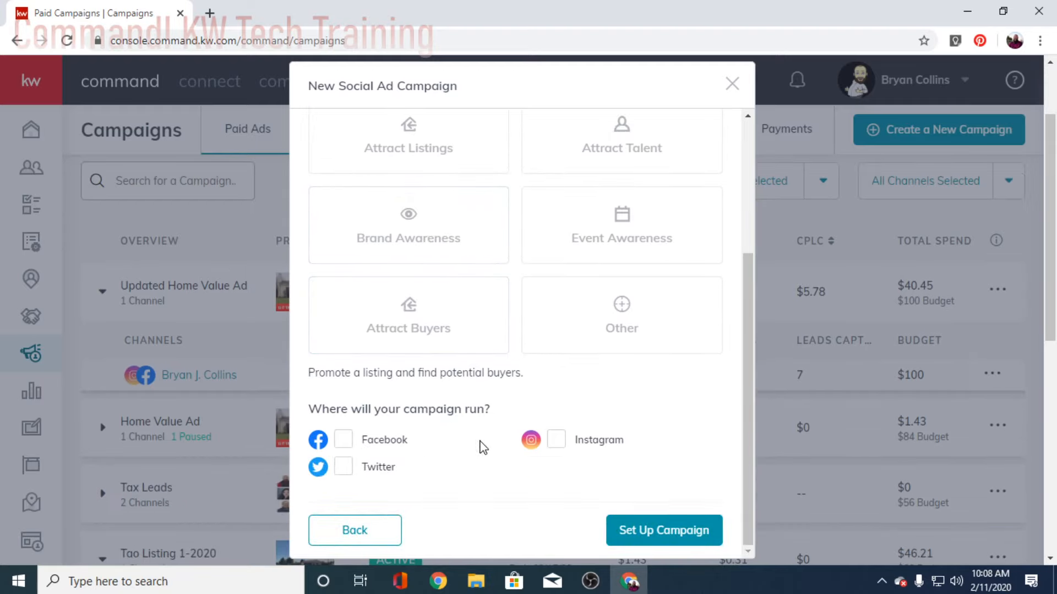
Step: Select Facebook as the campaign's channel, then close the campaign setup dialog
click(346, 439)
scroll(600, 487, down, 3)
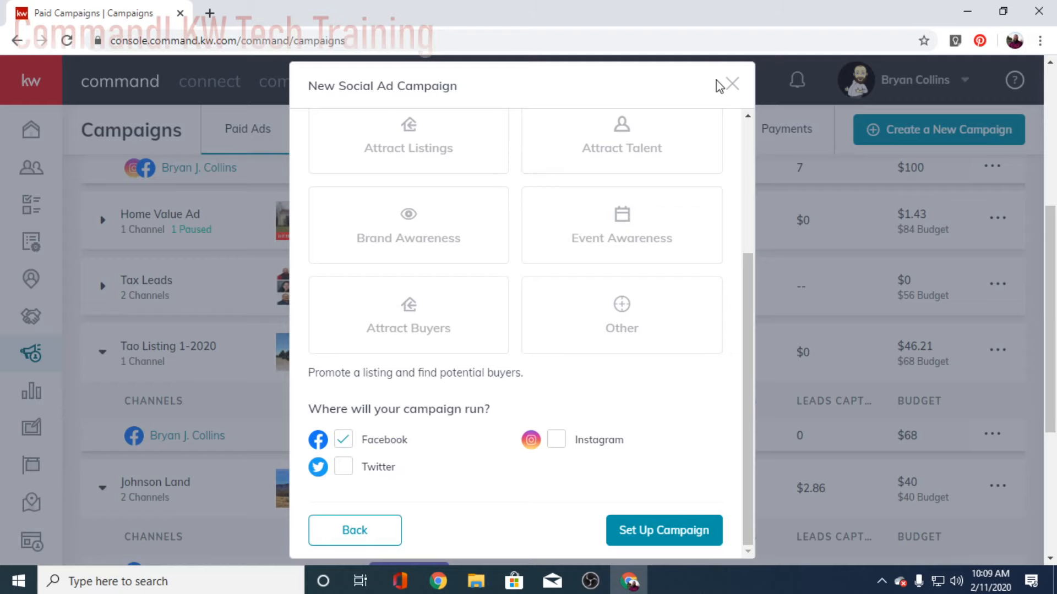
click(732, 84)
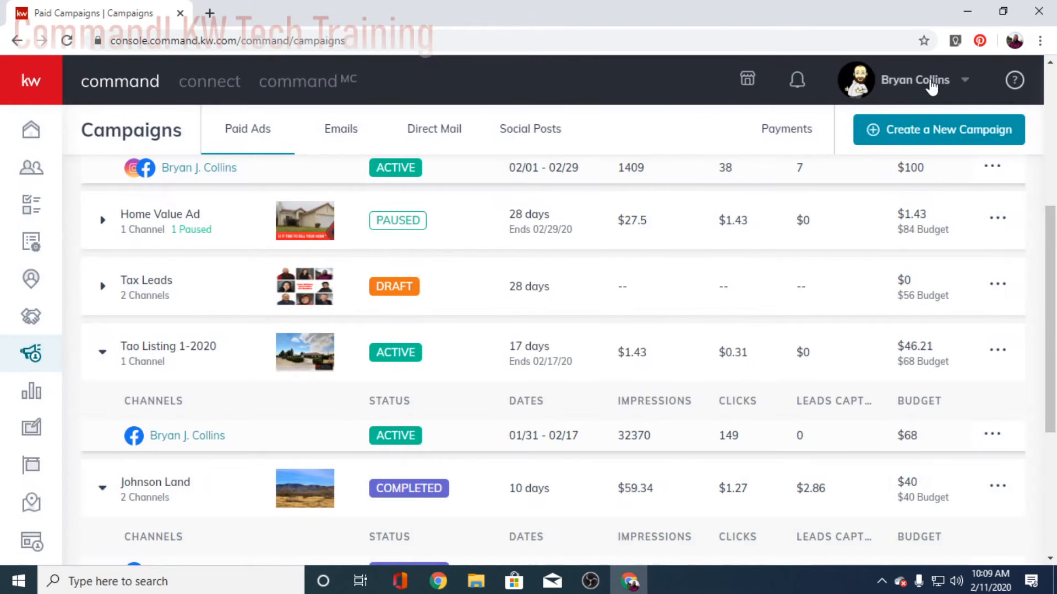
Step: Open account Settings and find Facebook Ads Manager connected under Marketing Automation
click(966, 84)
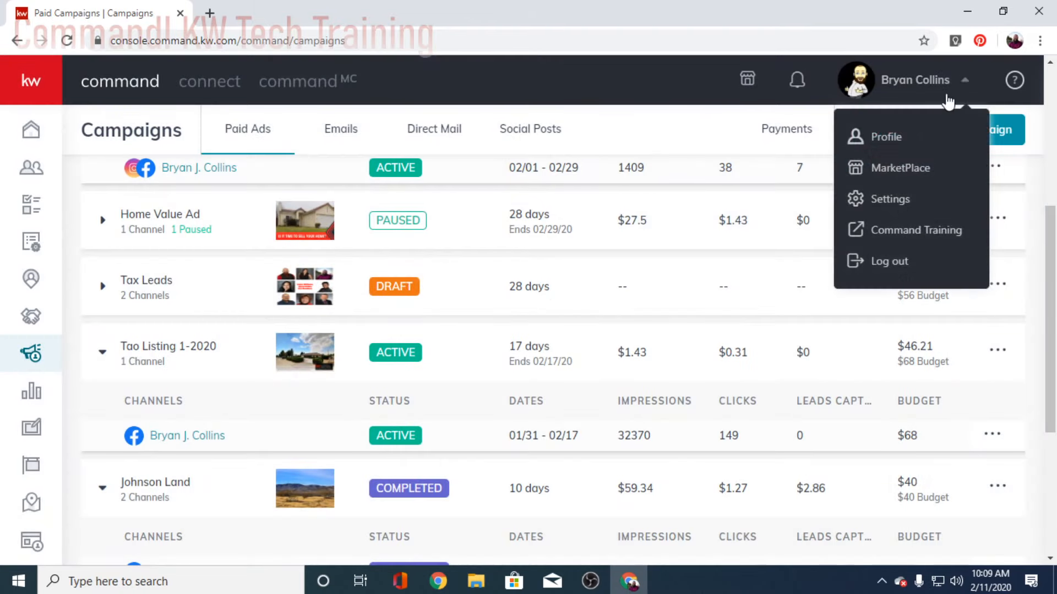
click(880, 201)
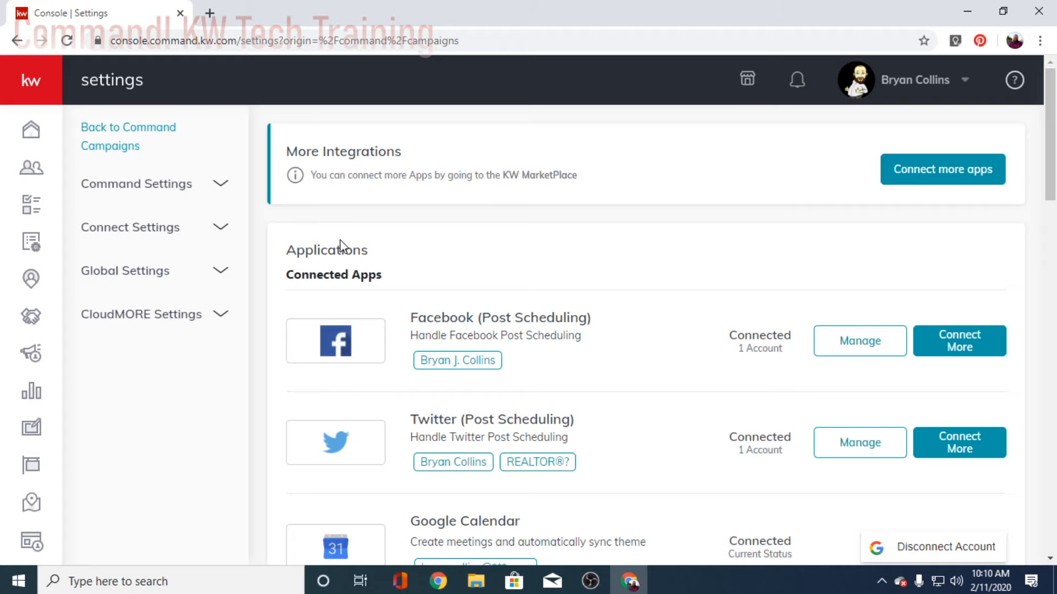
scroll(490, 283, down, 2)
scroll(545, 340, down, 2)
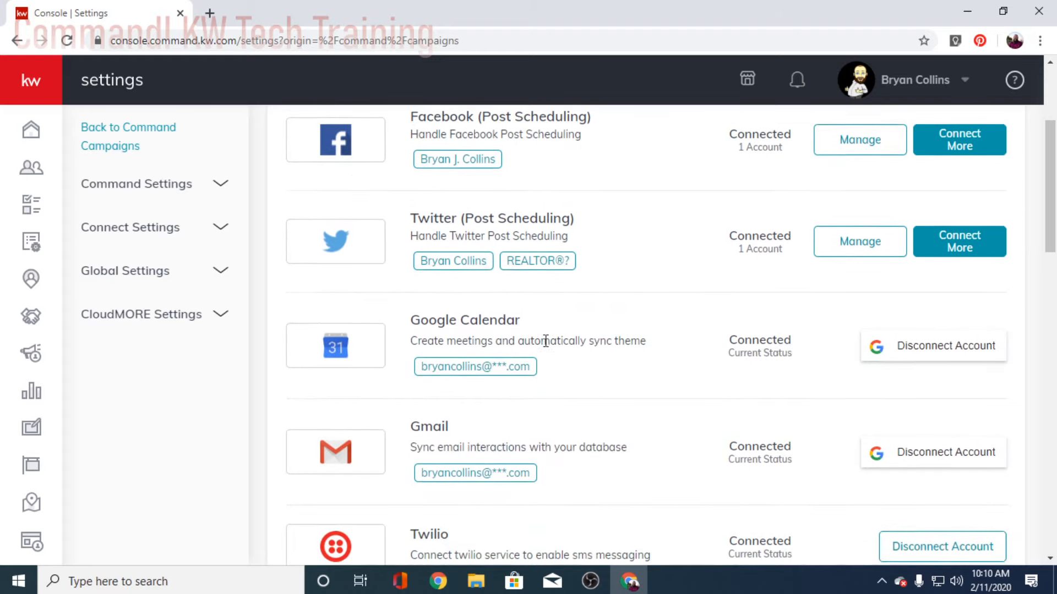
scroll(471, 314, up, 2)
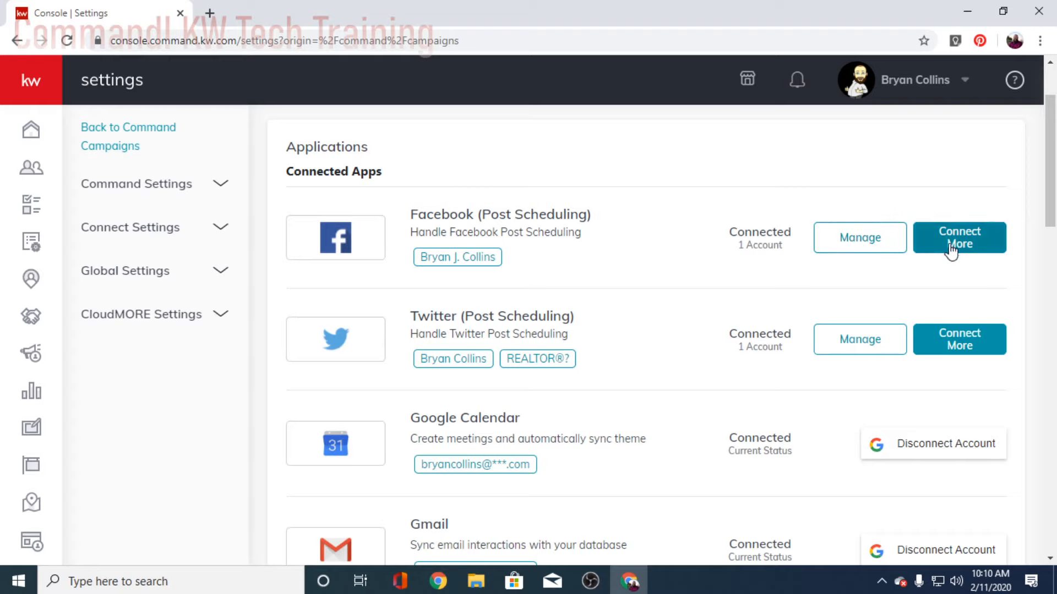
scroll(578, 355, down, 2)
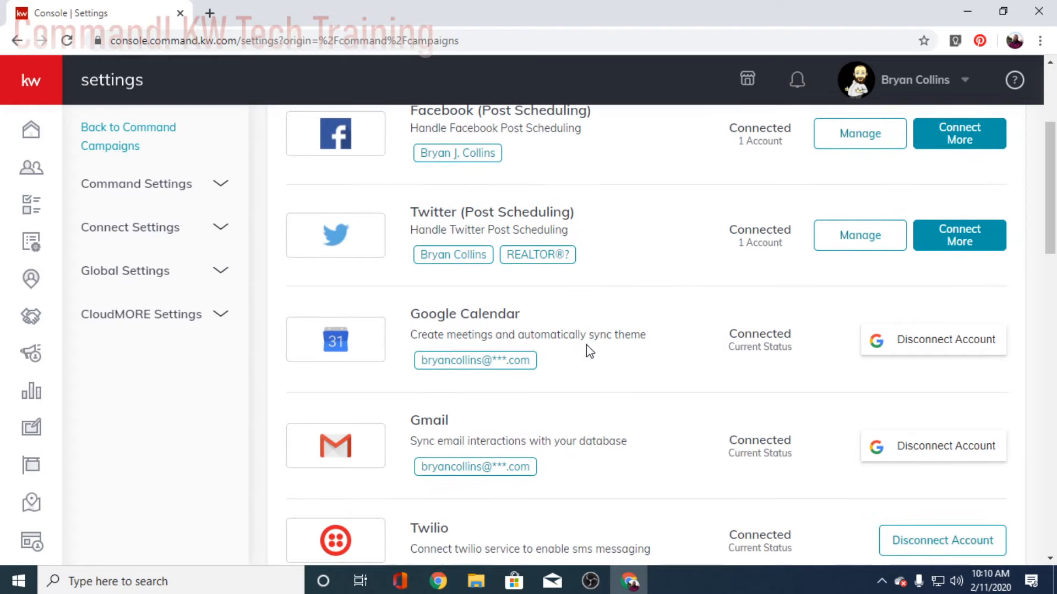
scroll(651, 354, down, 6)
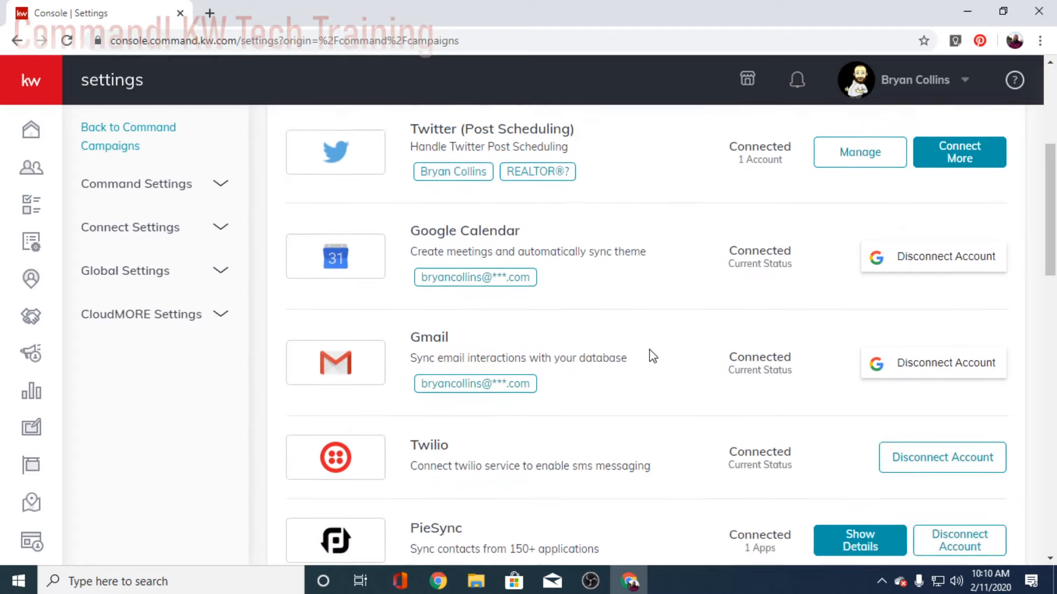
scroll(665, 364, down, 11)
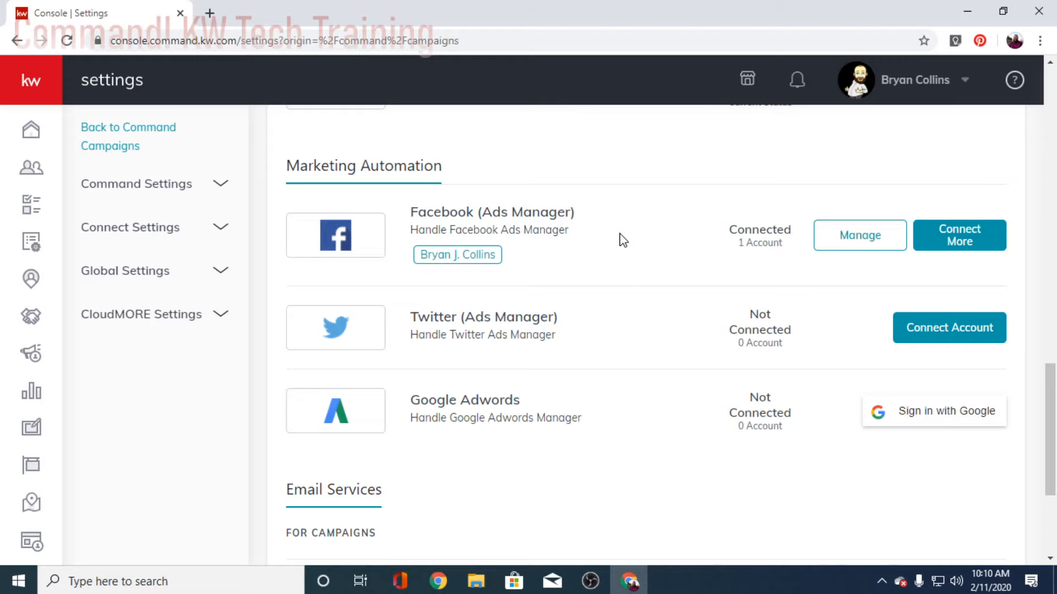
scroll(675, 245, down, 1)
scroll(668, 247, up, 3)
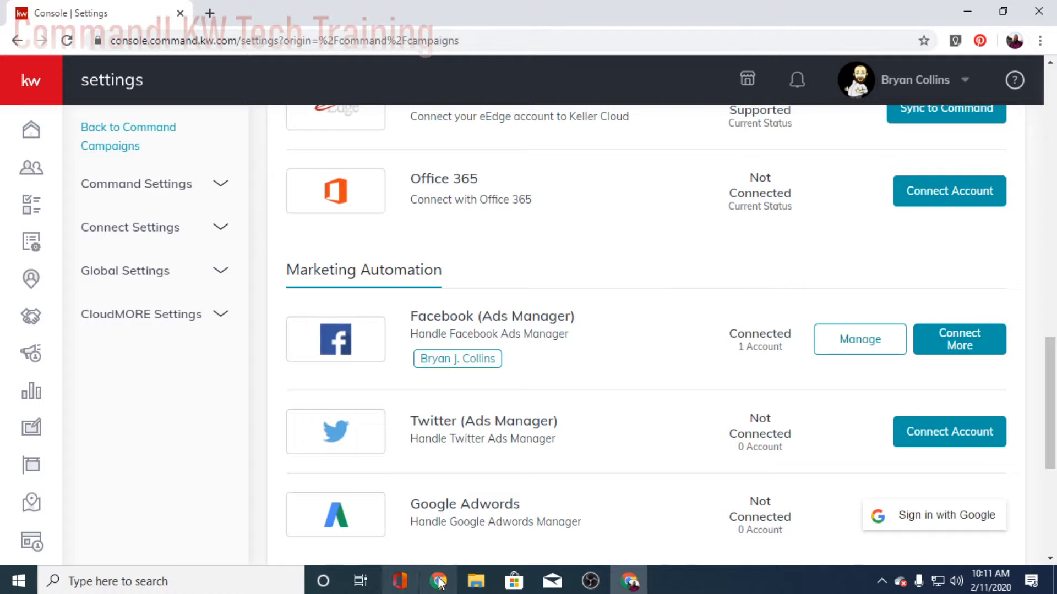
Step: Load facebook.com in a new browser tab
click(209, 13)
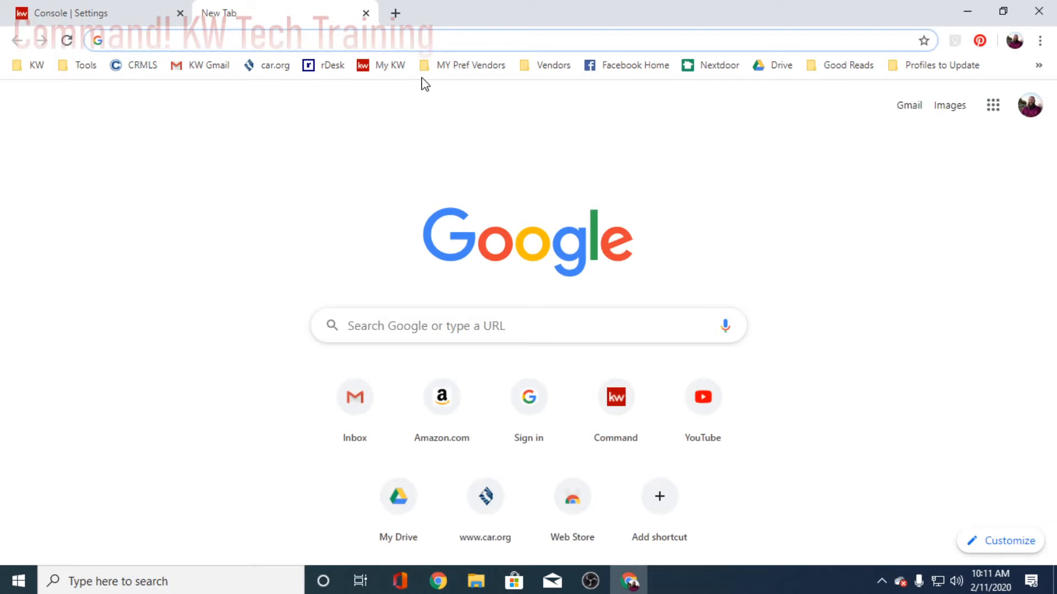
text(faceboo)
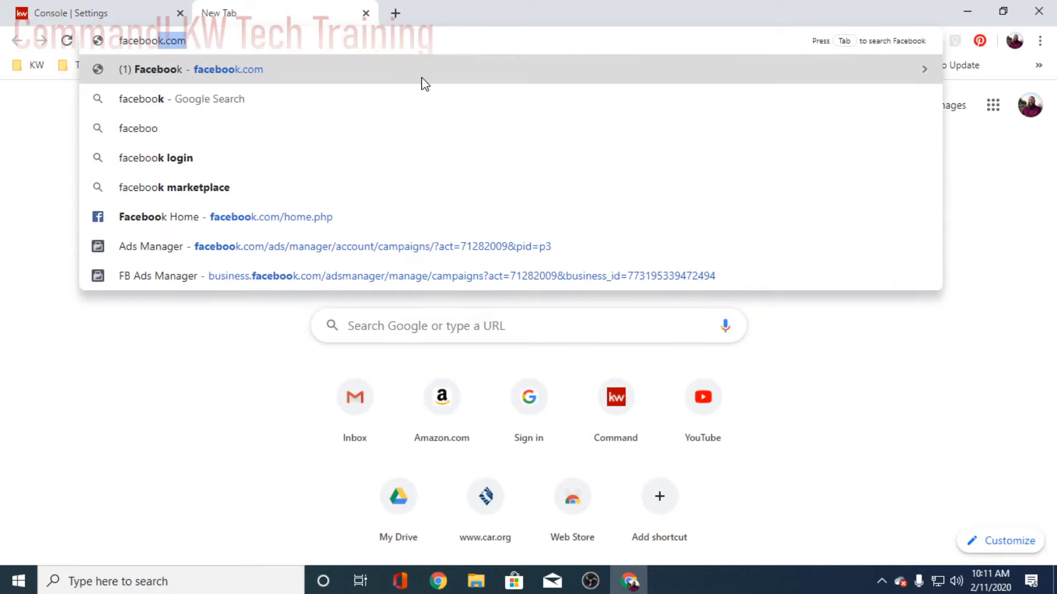
text(k.com)
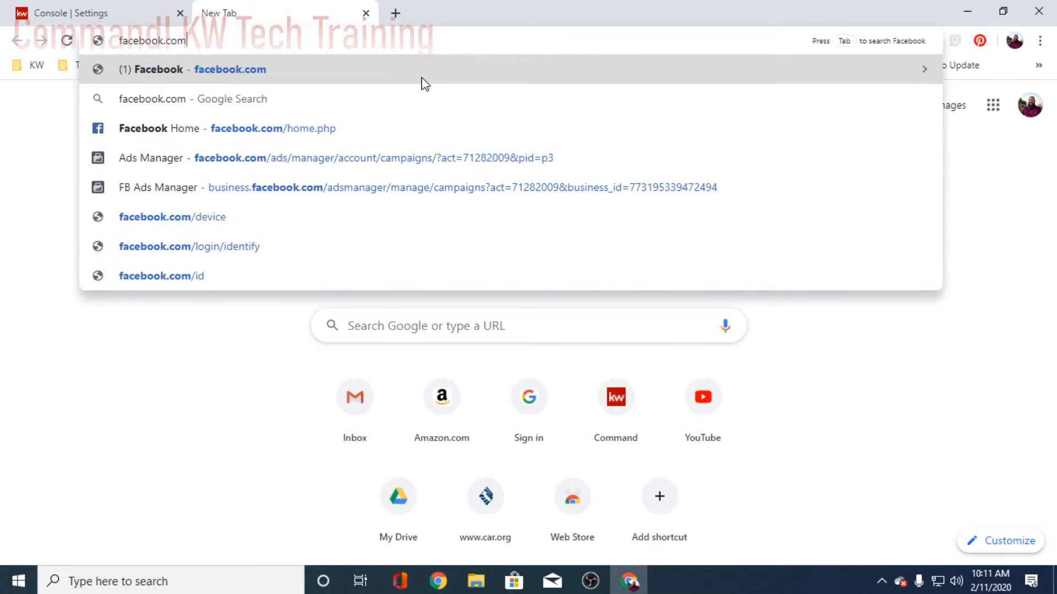
key(Return)
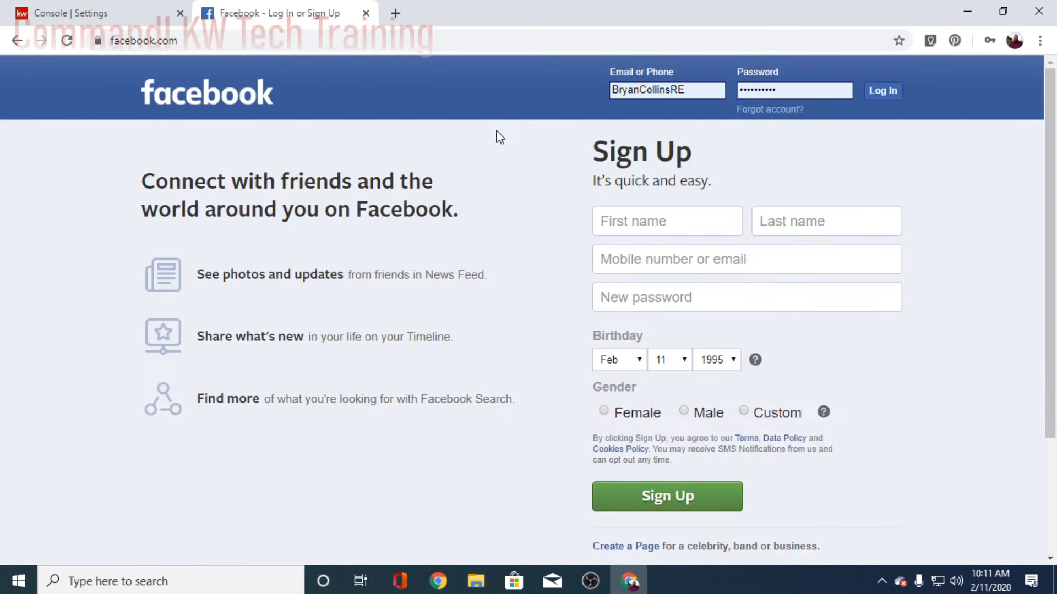
Step: Log in with the account e-mail and password, and save the password in the browser
double_click(694, 92)
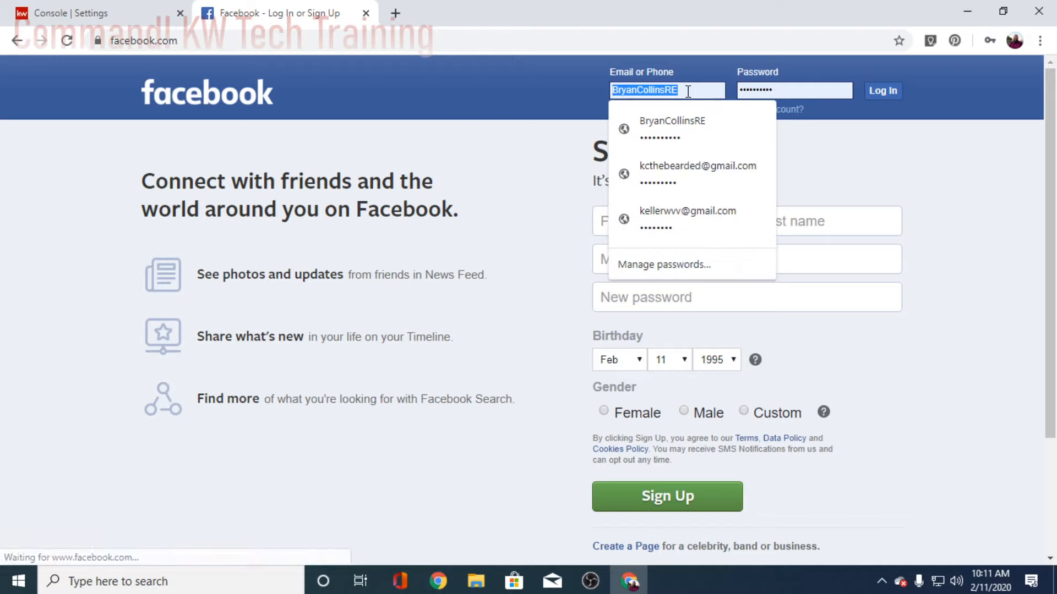
text(l)
key(BackSpace)
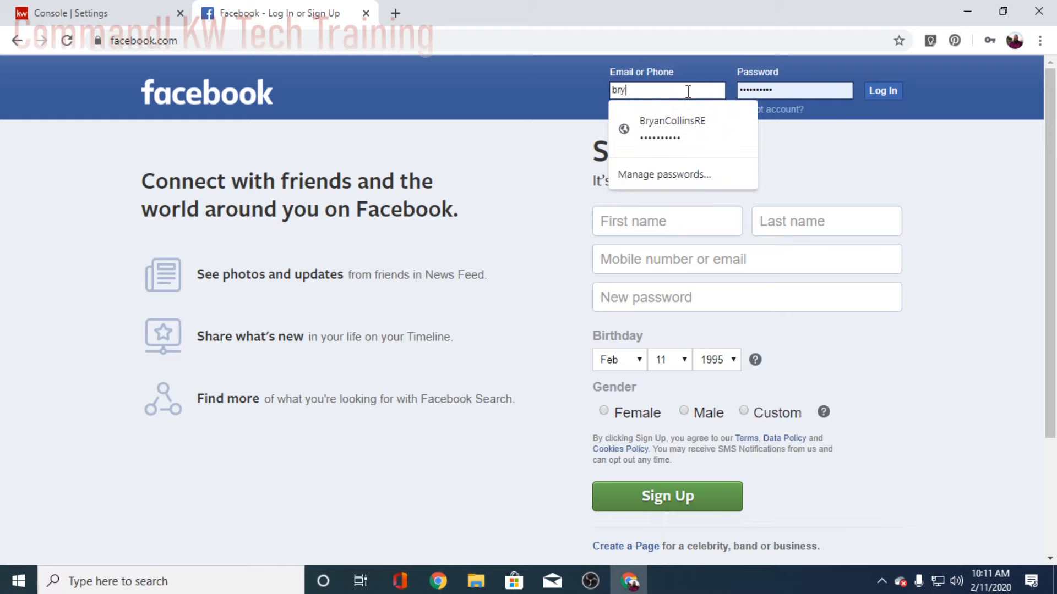
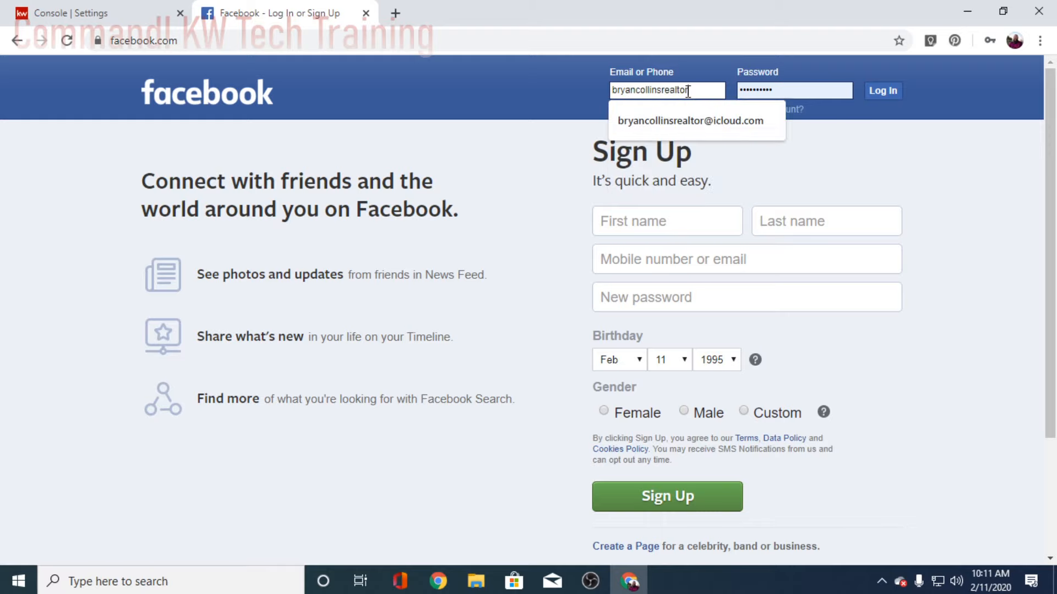
click(711, 119)
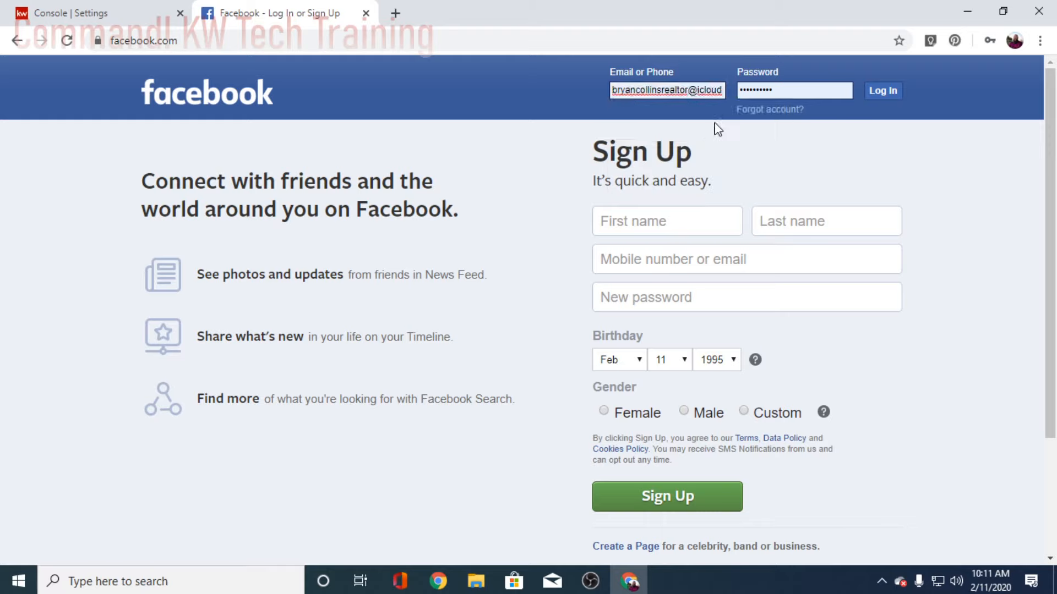
double_click(798, 95)
text(*)
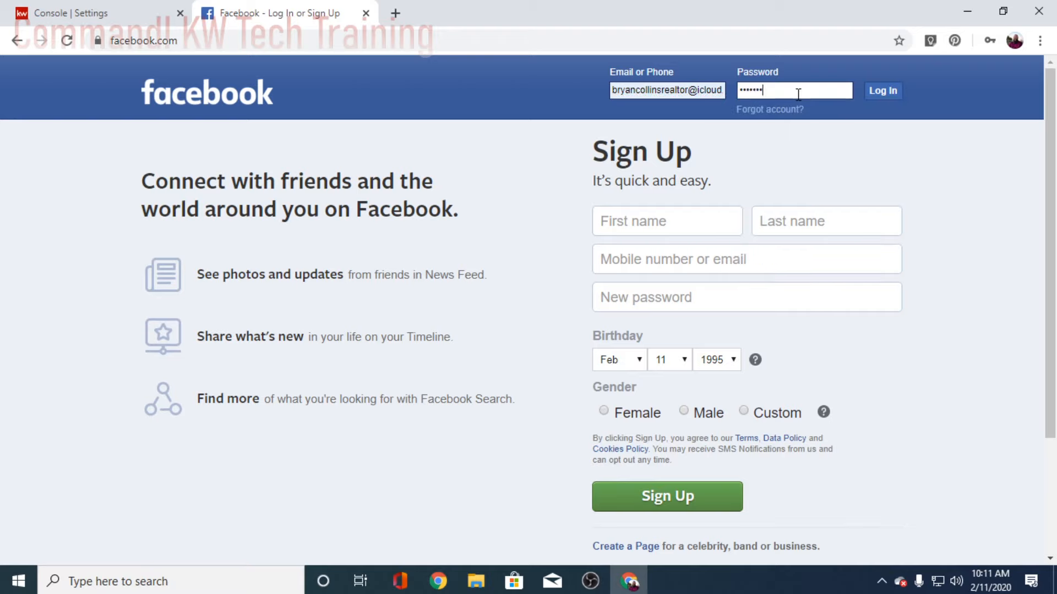
key(Return)
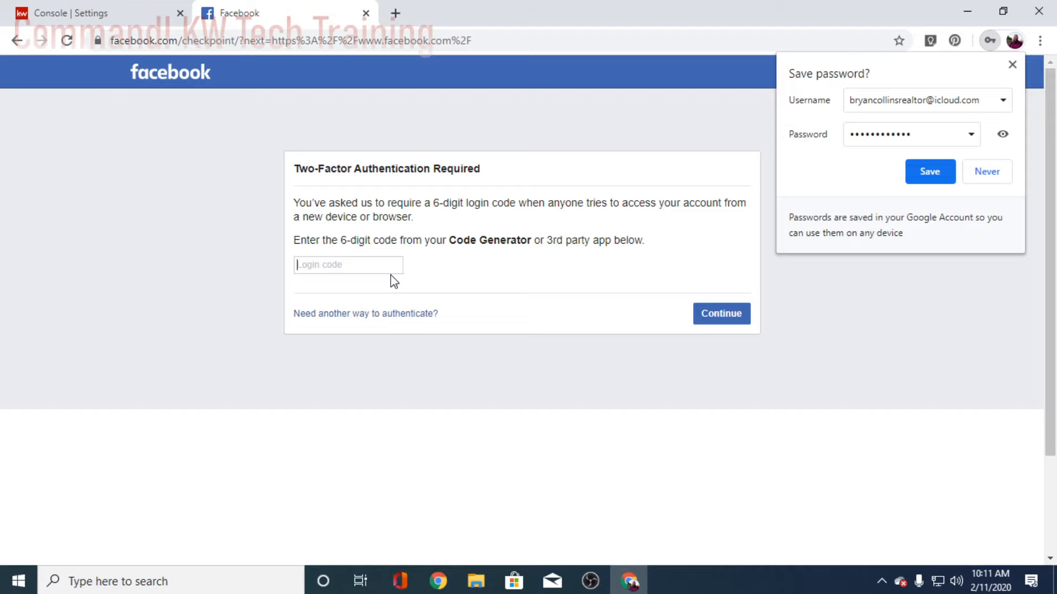
click(935, 175)
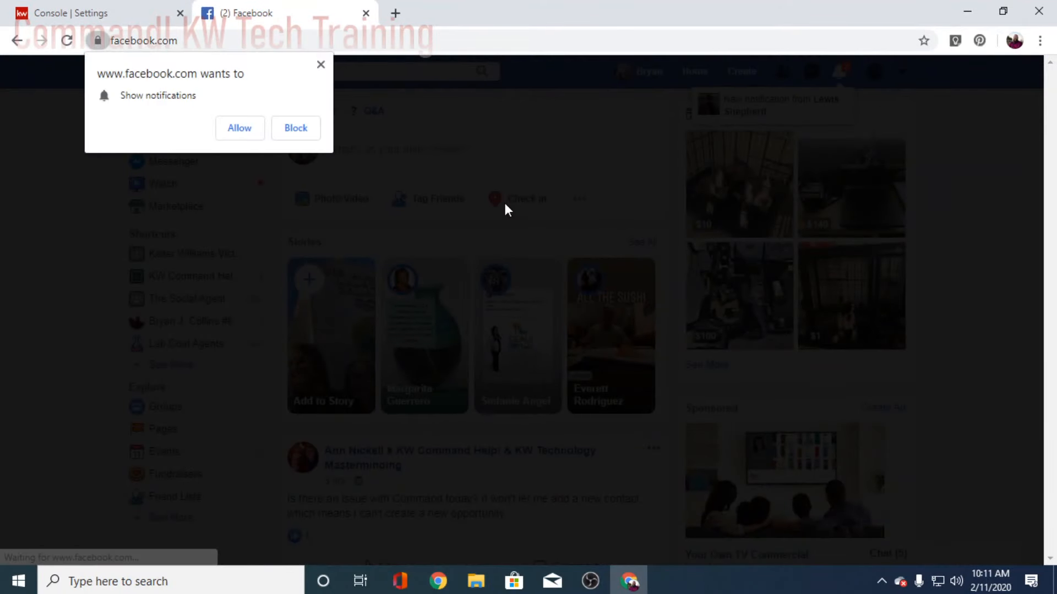
Step: Dismiss the notification prompt and open Ads Manager's campaign list for the realtor ad account
click(321, 65)
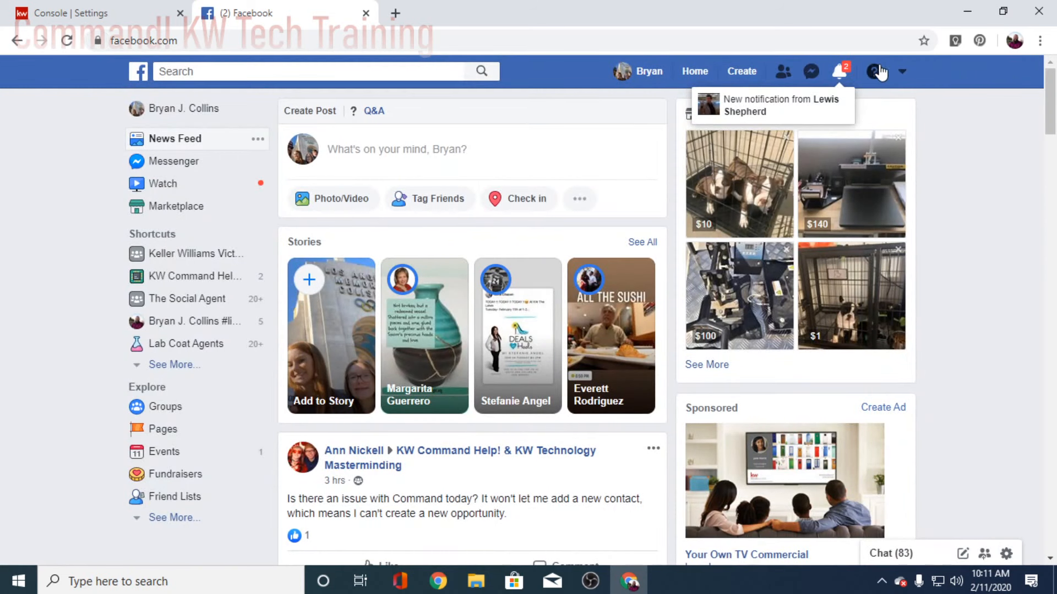
click(901, 72)
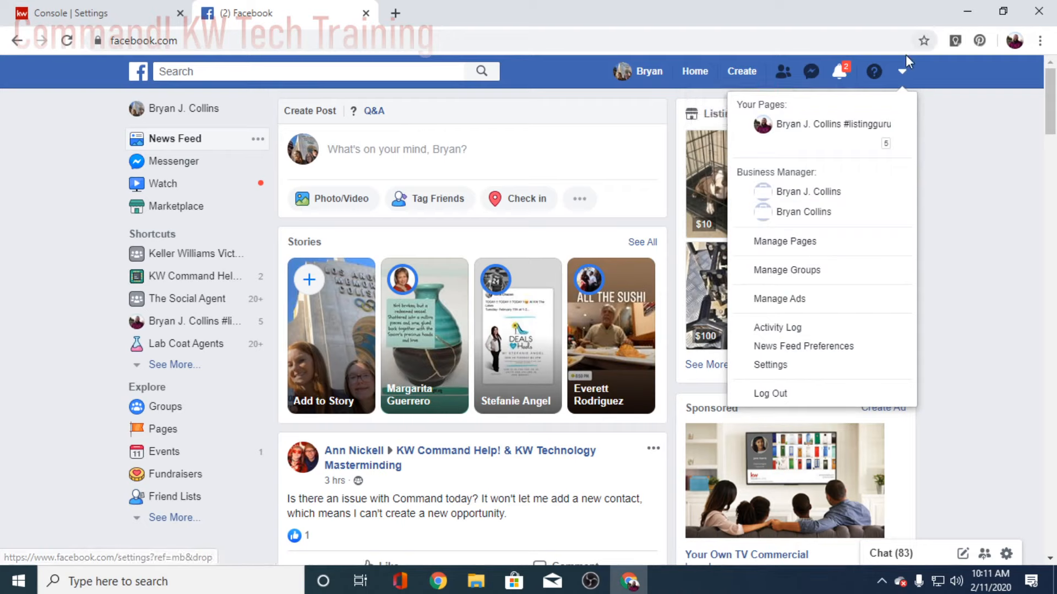
click(903, 75)
click(903, 74)
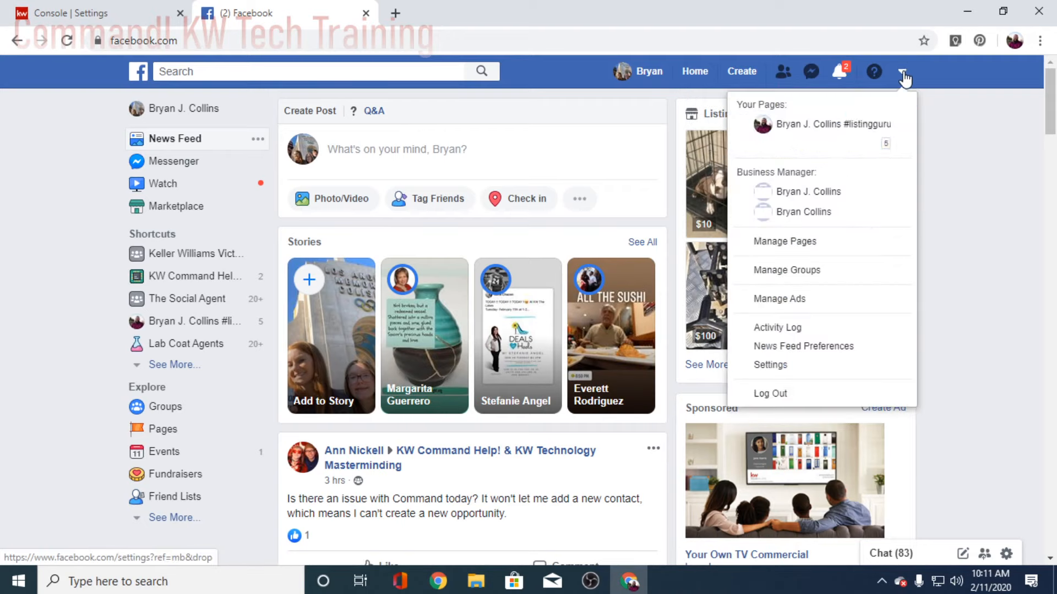
click(775, 299)
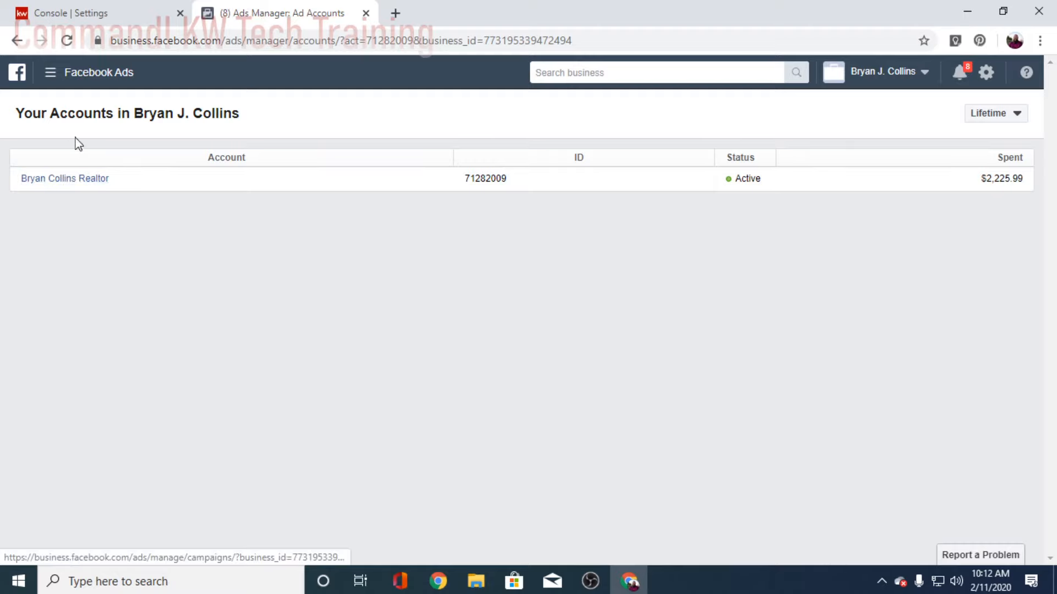
click(72, 180)
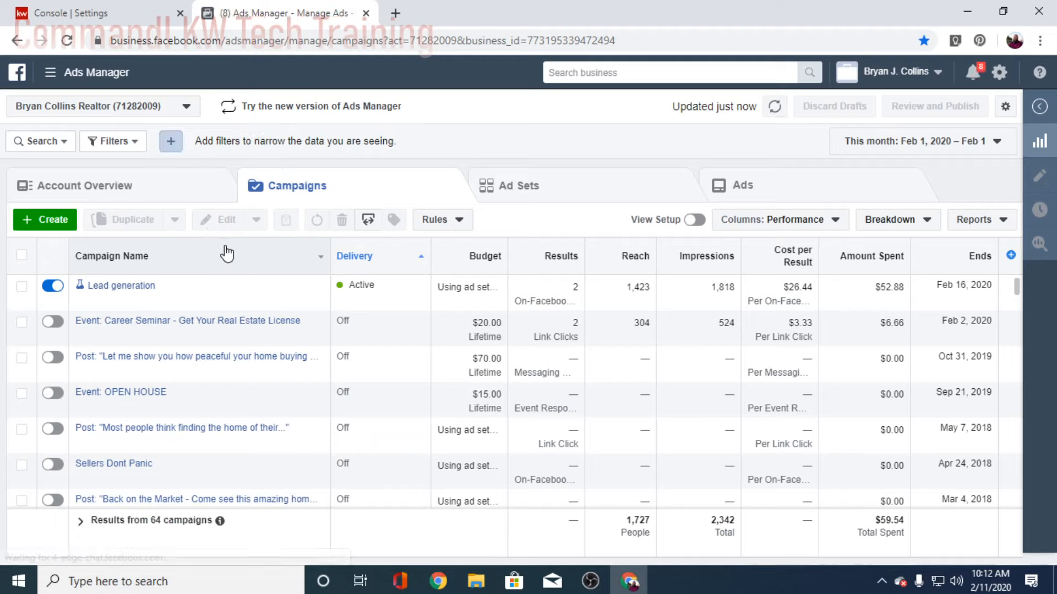
mouse_move(224, 290)
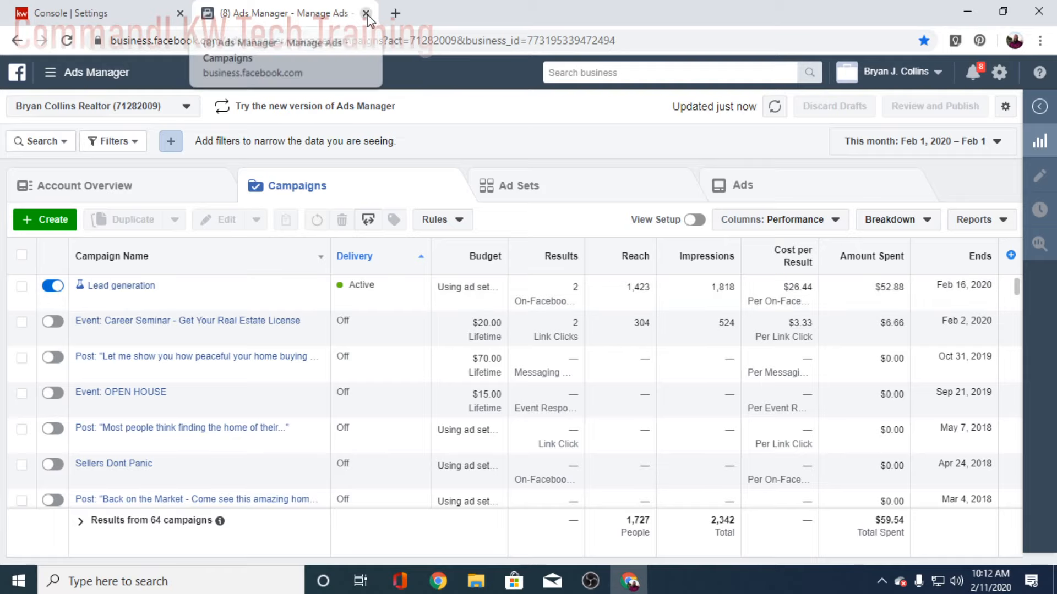
Step: Back in KW Command settings, confirm Facebook Ads Manager is connected, then go to Paid Campaigns
click(110, 20)
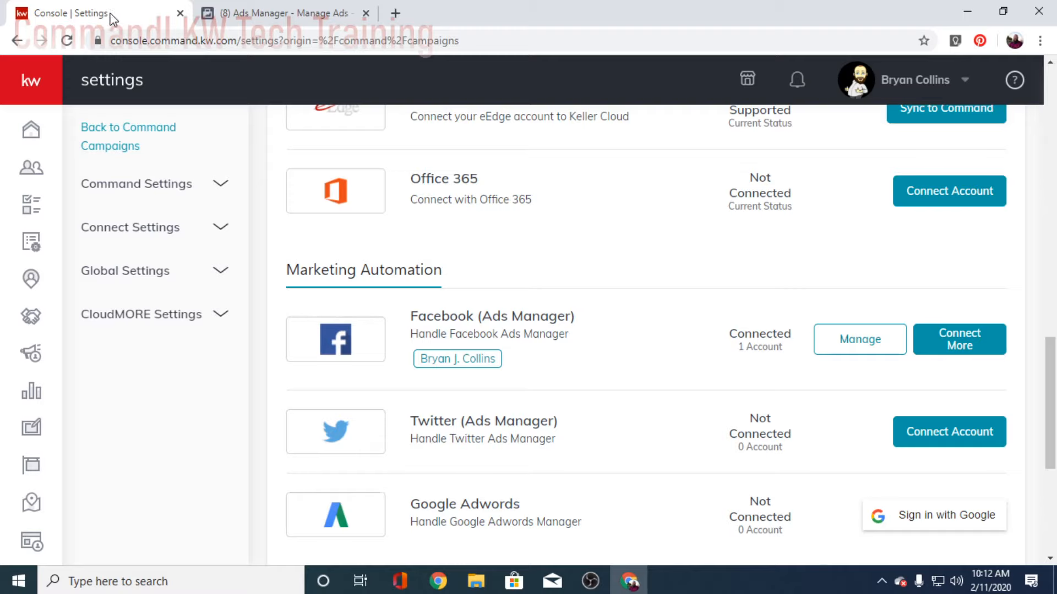
scroll(587, 236, down, 2)
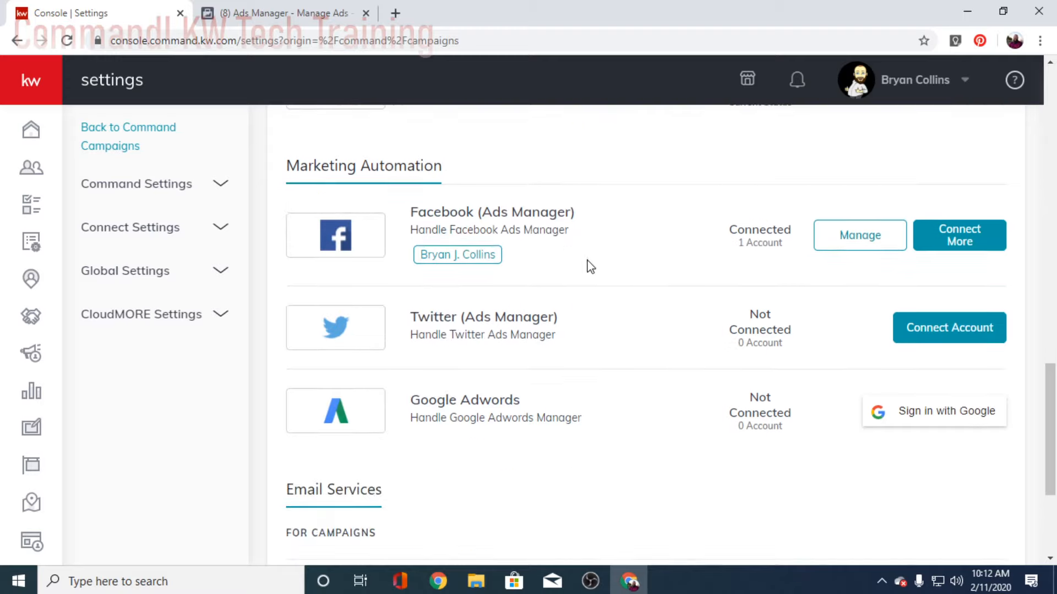
scroll(608, 290, up, 6)
scroll(611, 326, down, 4)
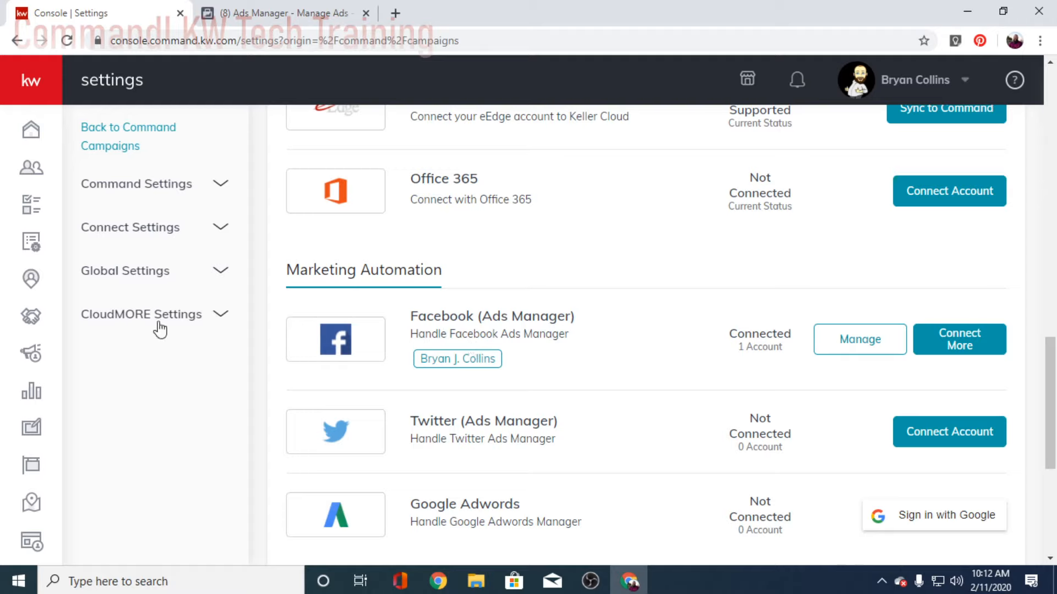
click(33, 542)
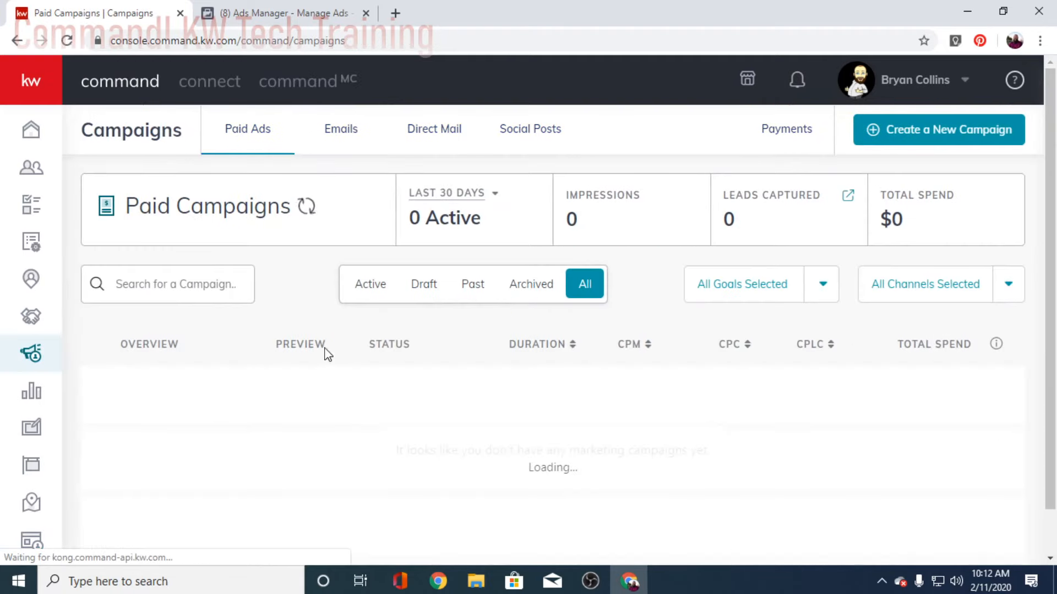
Step: Recreate the Facebook social ad 'Tao Listing Ad' with the Advertise Listing goal and set it up
scroll(661, 330, down, 1)
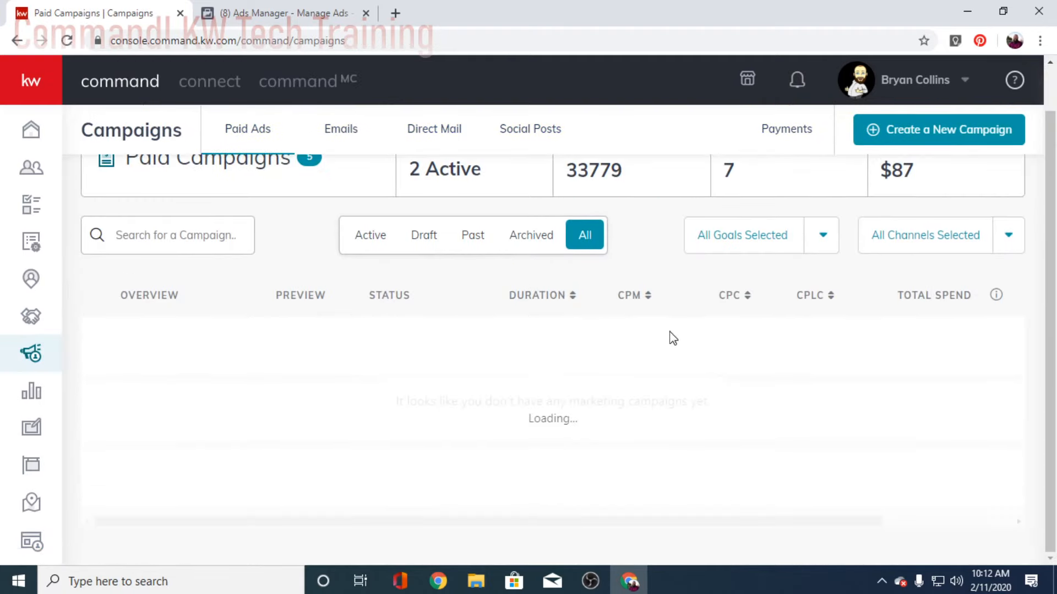
click(945, 132)
click(422, 307)
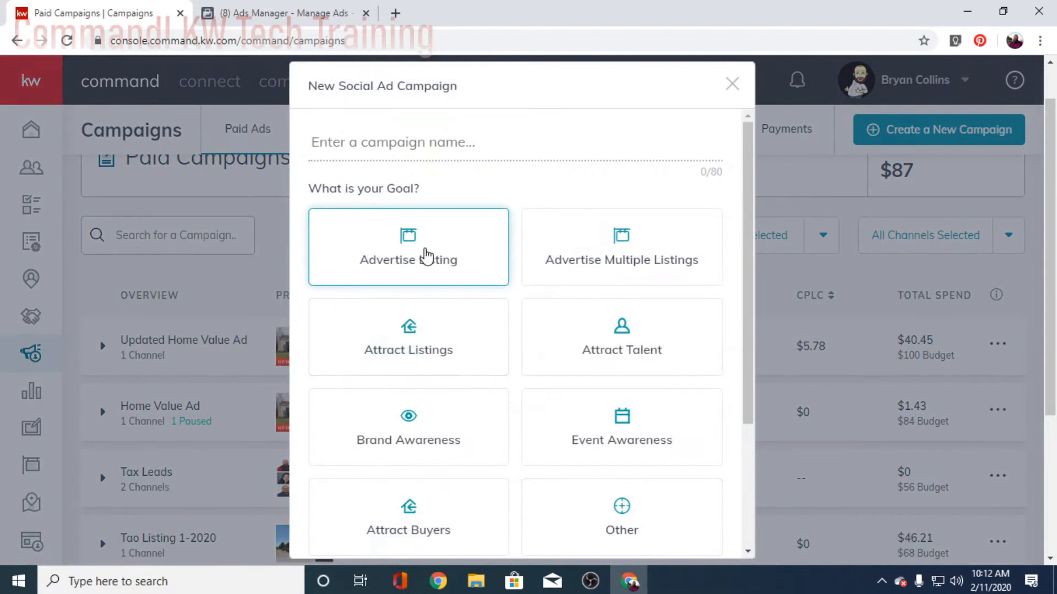
click(424, 259)
scroll(484, 314, down, 3)
scroll(440, 254, up, 3)
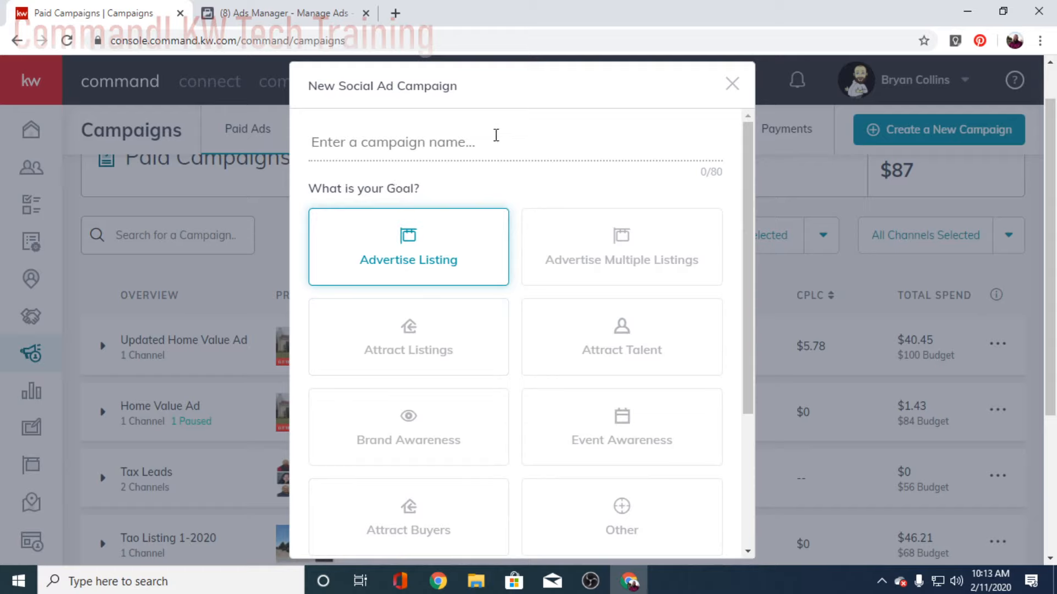
text(Tao List)
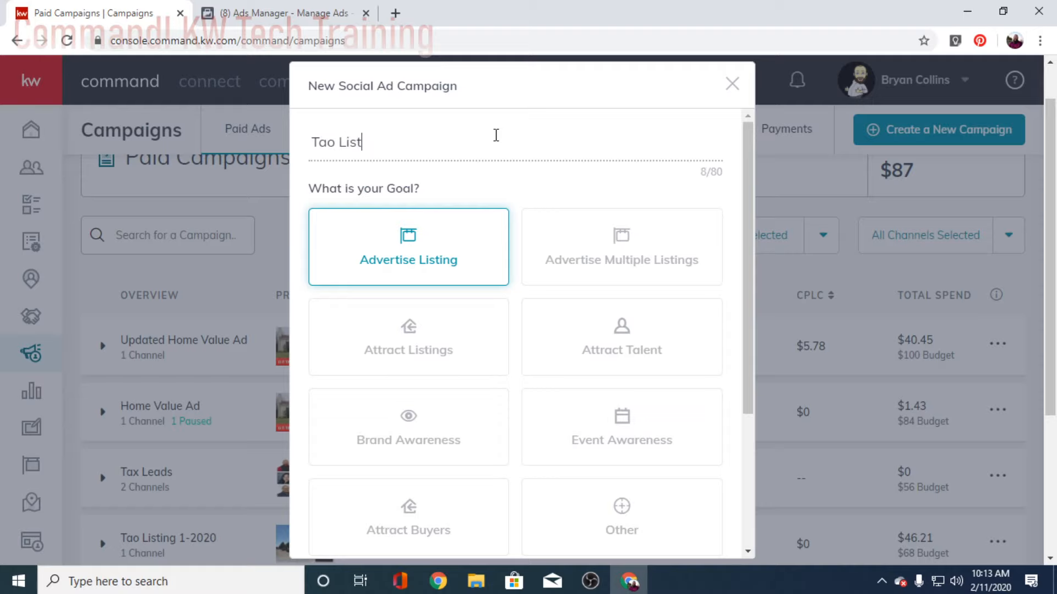
text(ing Ad)
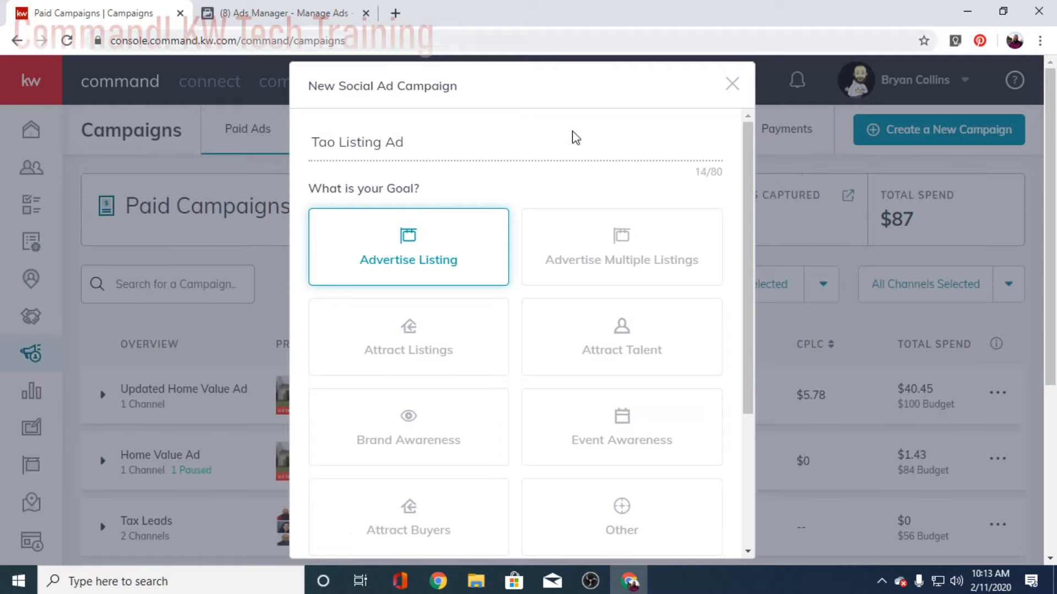
scroll(578, 220, down, 4)
click(342, 442)
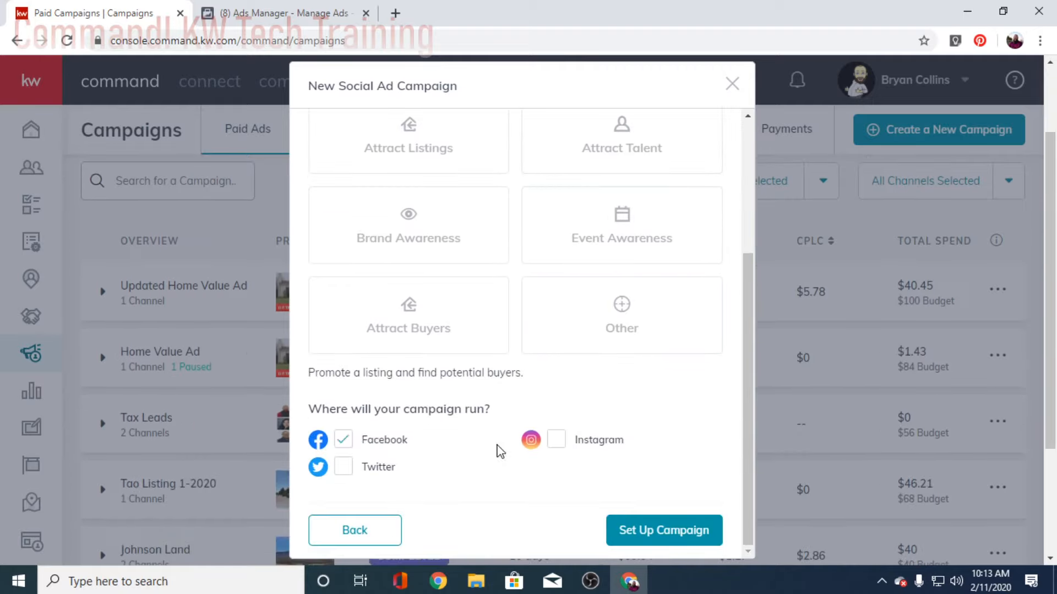
click(663, 530)
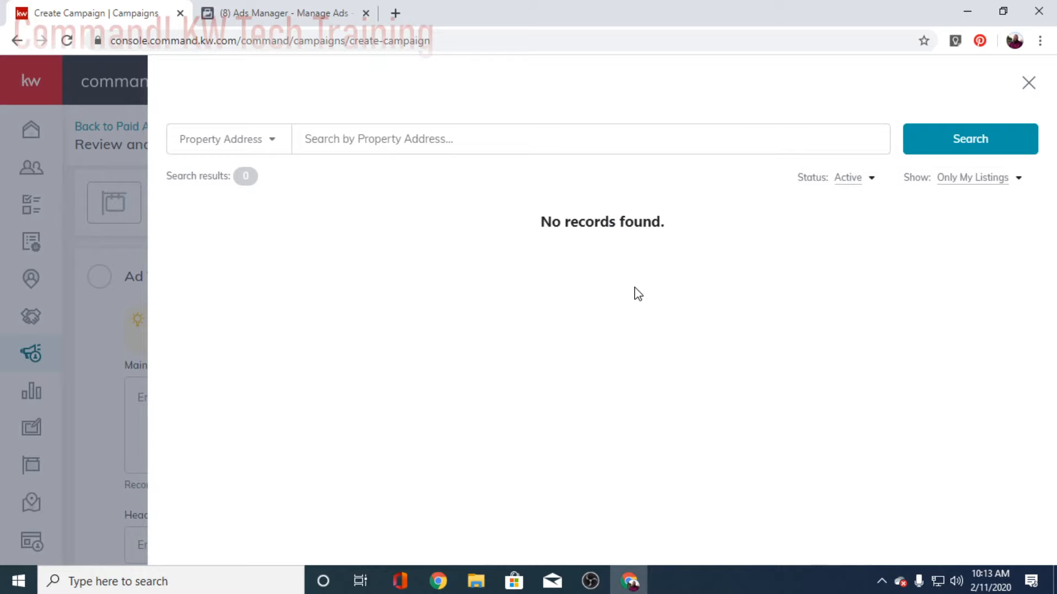
Step: Set the listing search to show All Listings
click(971, 177)
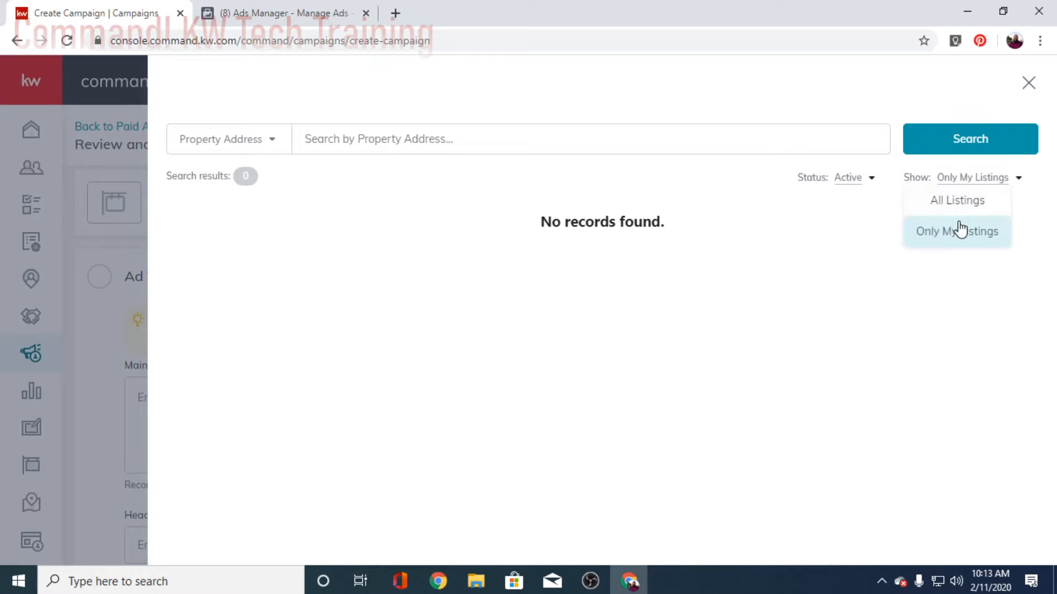
click(935, 212)
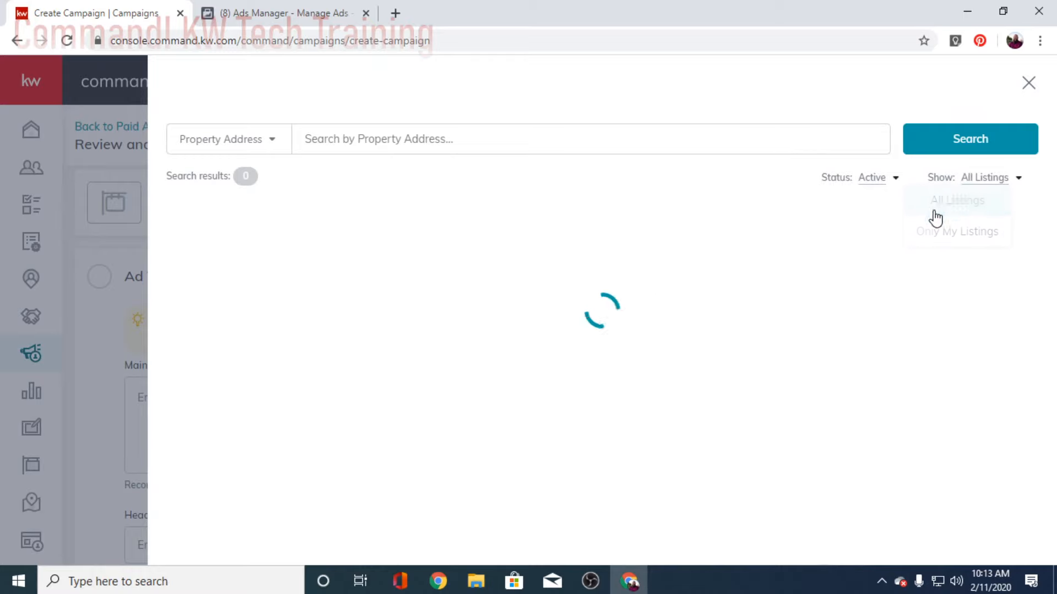
click(376, 138)
click(972, 178)
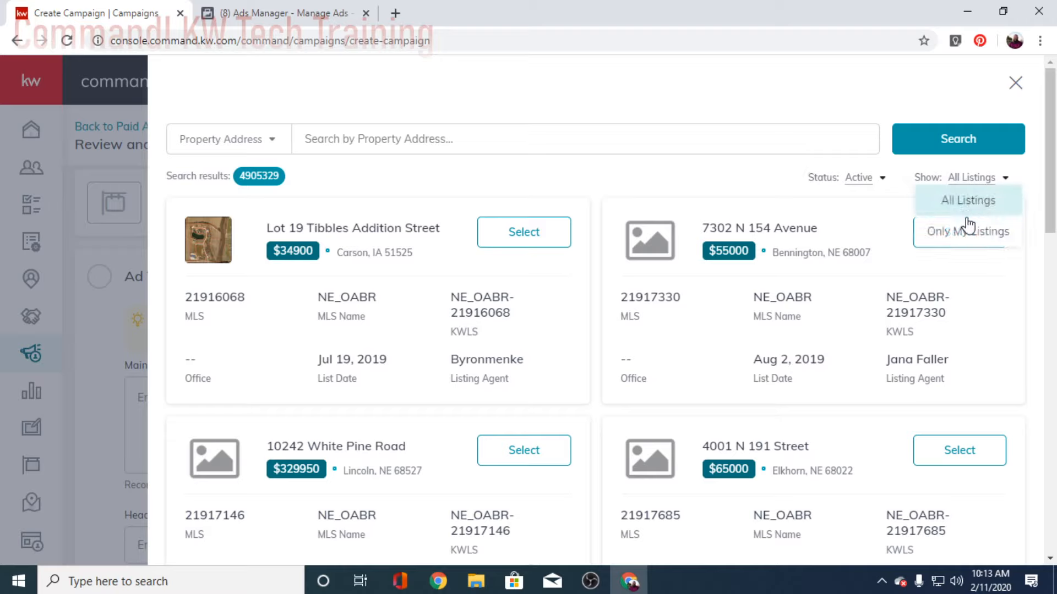
click(969, 185)
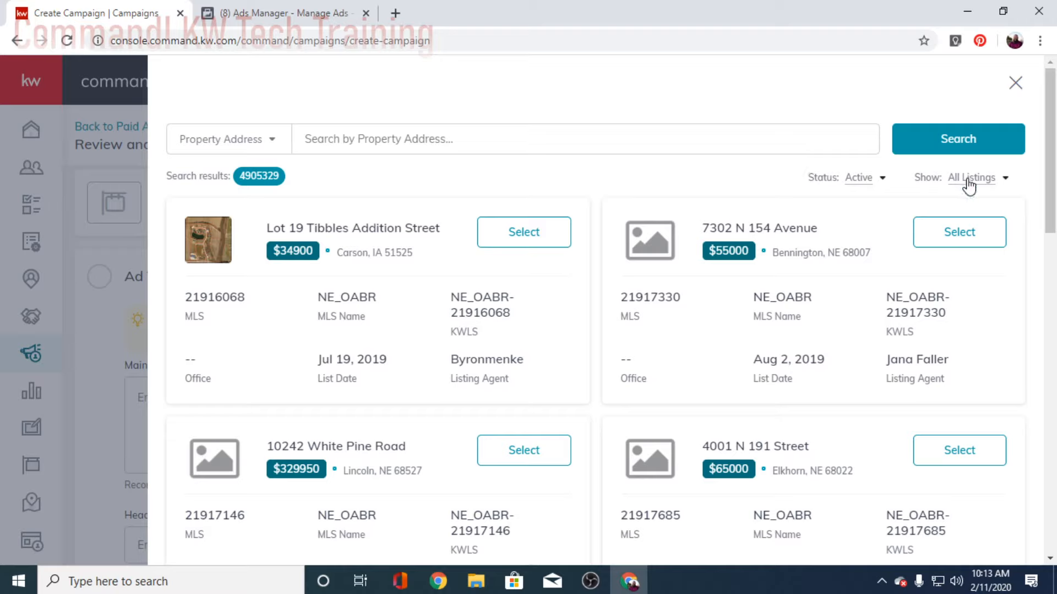
click(437, 145)
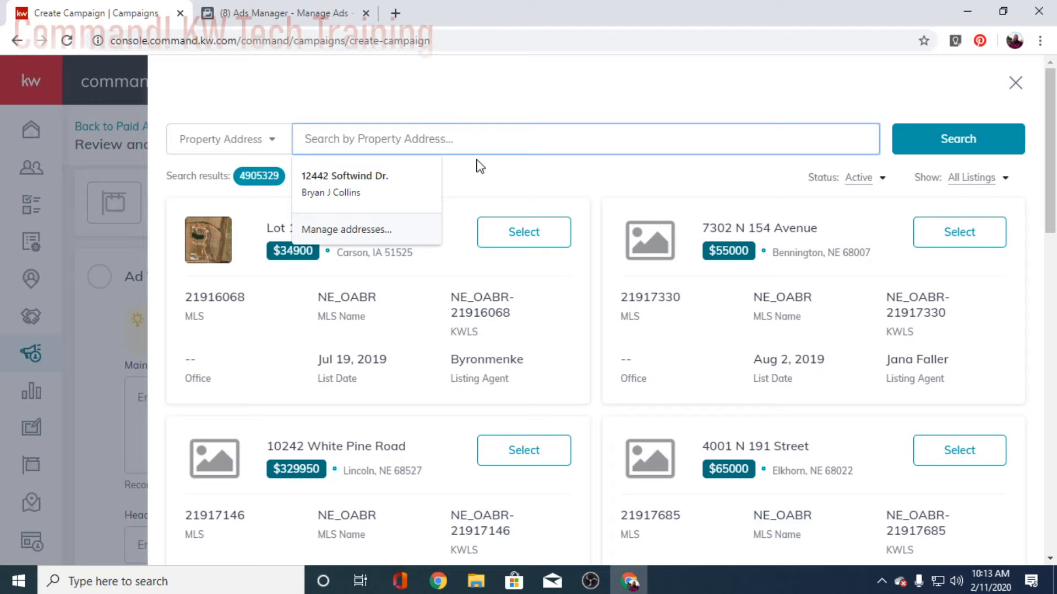
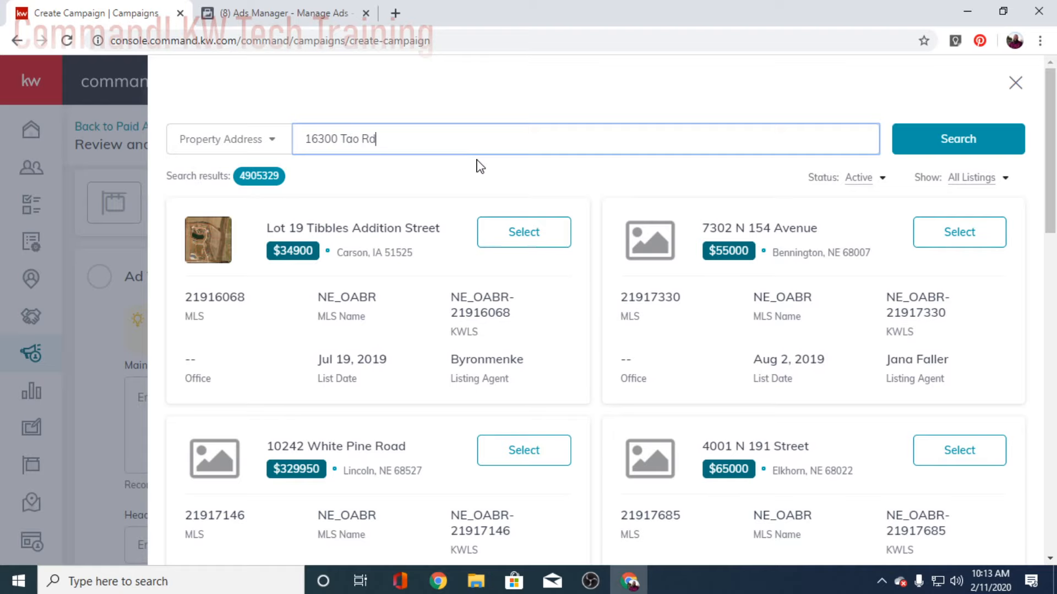
key(Return)
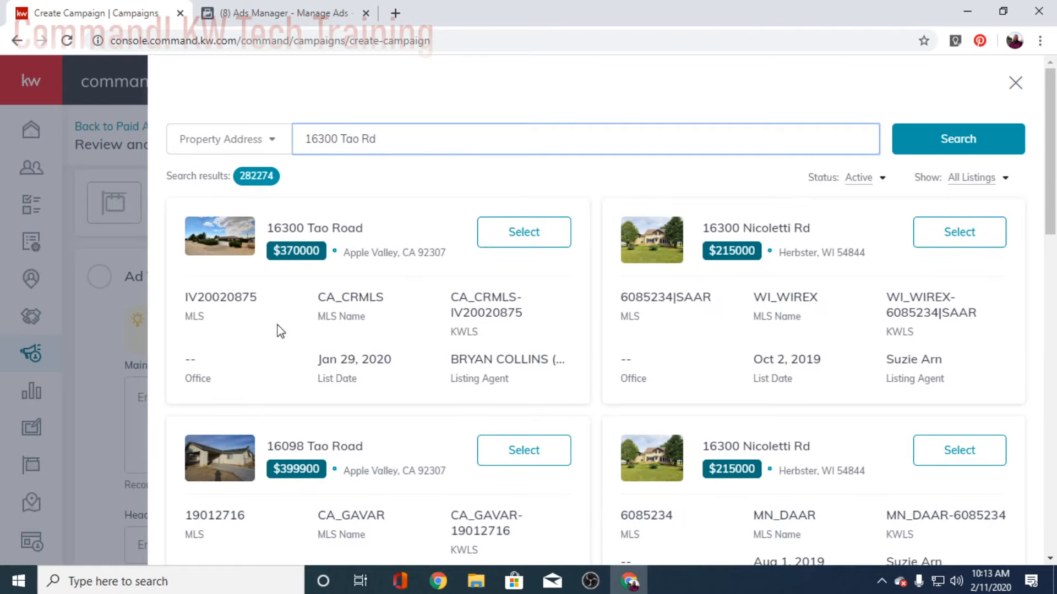
click(522, 231)
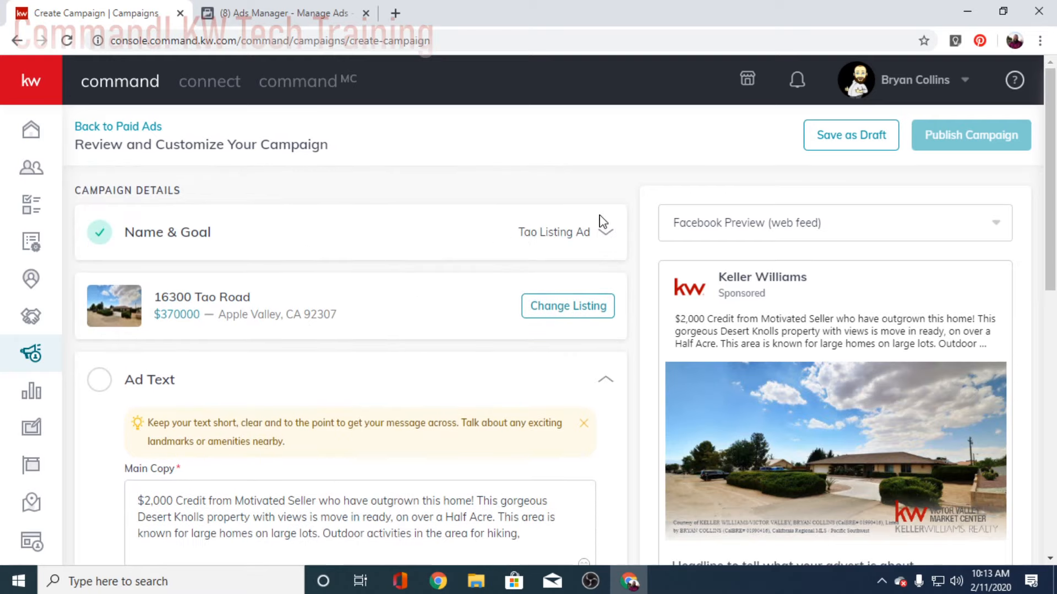
Step: Expand Name & Goal to review the campaign's name and goal
click(604, 229)
scroll(375, 344, down, 2)
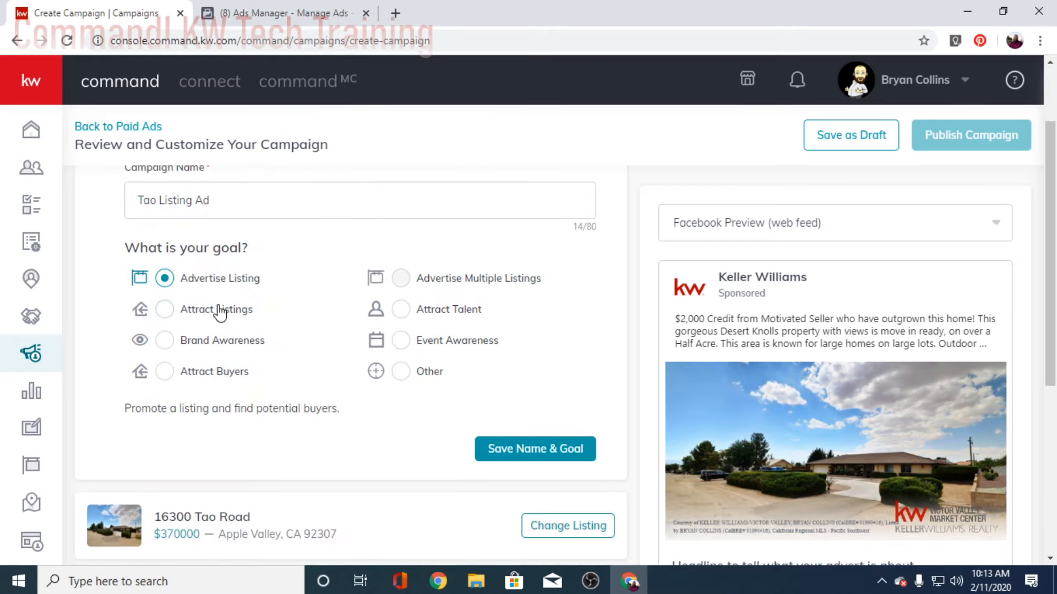
scroll(220, 312, up, 2)
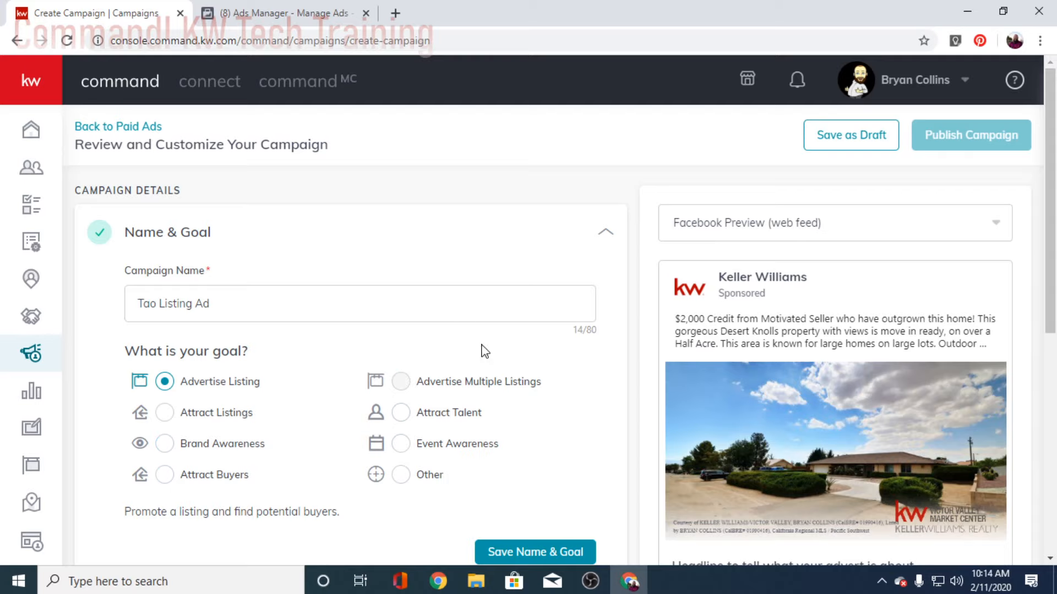
scroll(491, 371, down, 4)
scroll(472, 347, up, 4)
scroll(385, 380, down, 5)
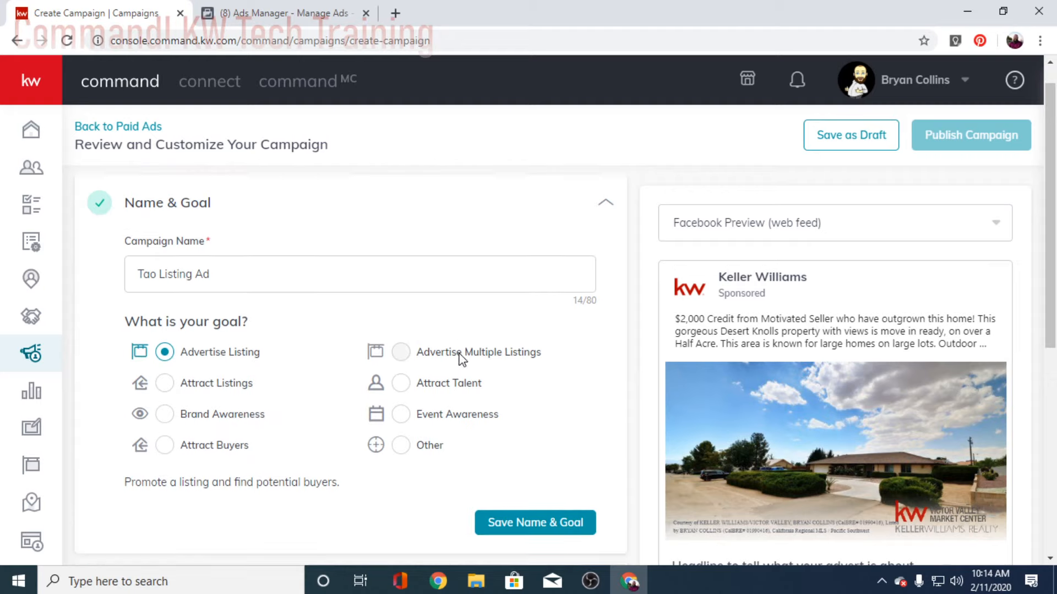
scroll(415, 372, down, 2)
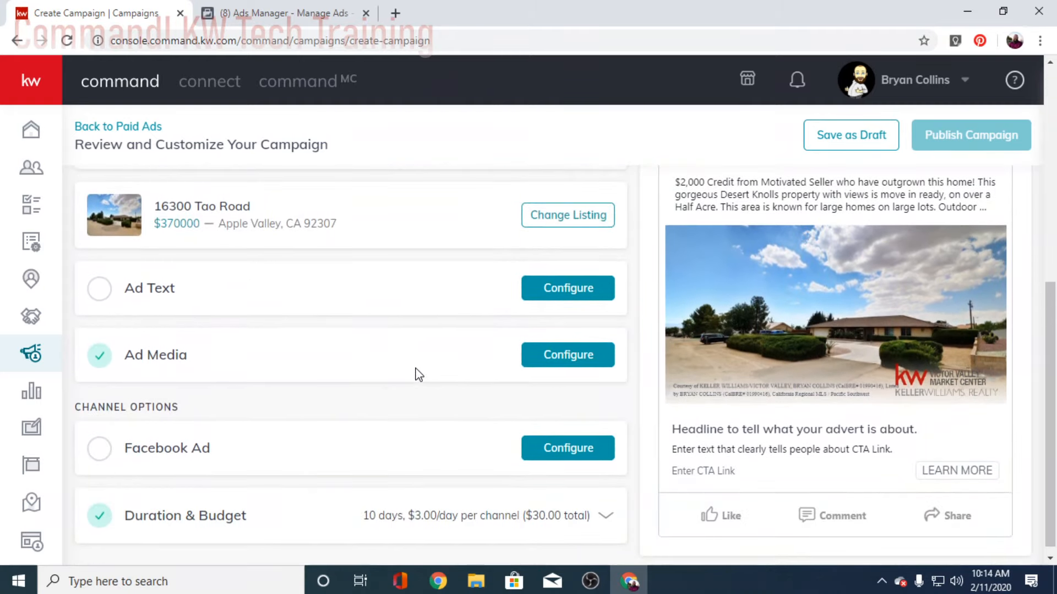
scroll(370, 349, up, 3)
scroll(484, 352, down, 1)
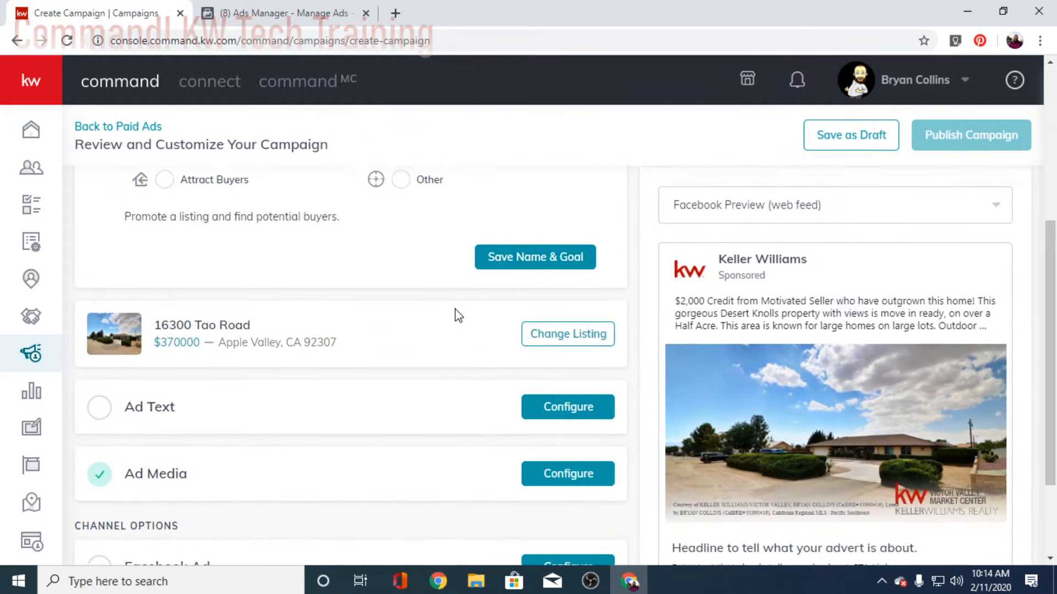
scroll(456, 314, up, 5)
Step: Collapse Name & Goal and expand the Ad Text section for editing
click(601, 231)
scroll(500, 321, down, 2)
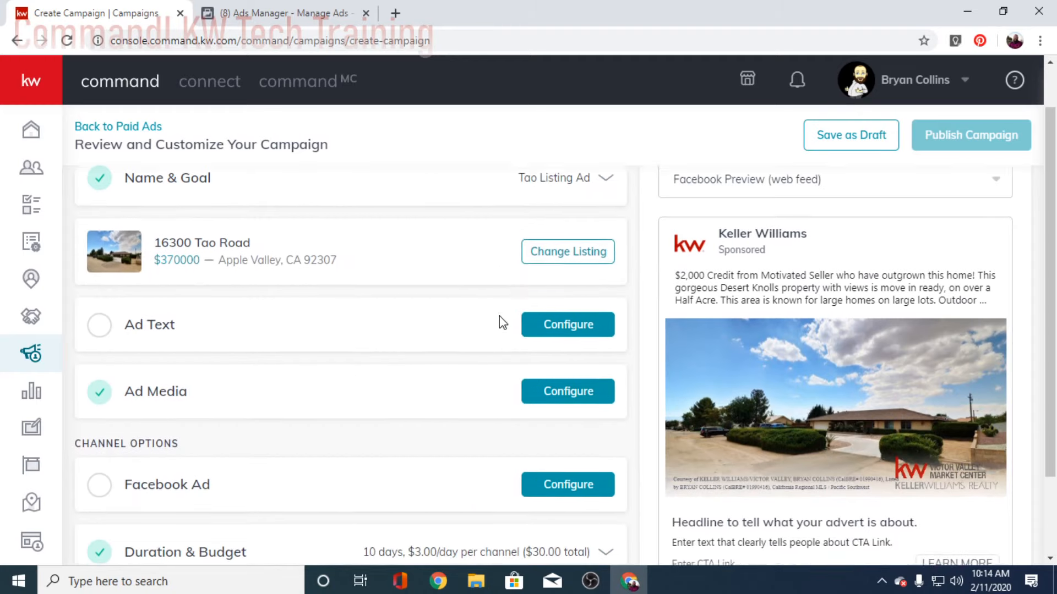
click(554, 278)
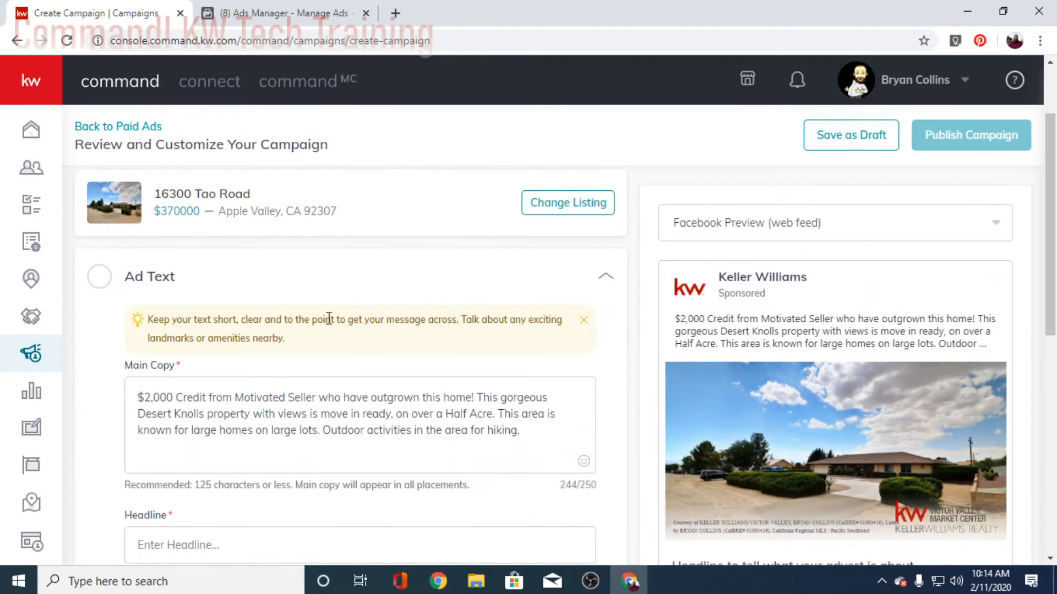
Step: Enter 'Room for Toys & More' as the ad headline
scroll(365, 350, down, 2)
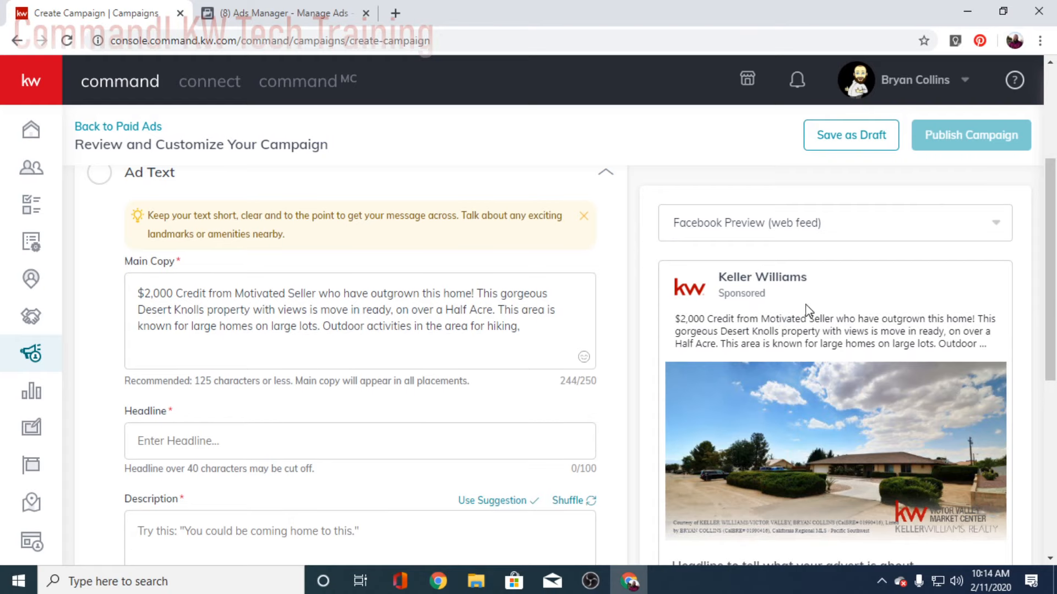
scroll(774, 295, down, 4)
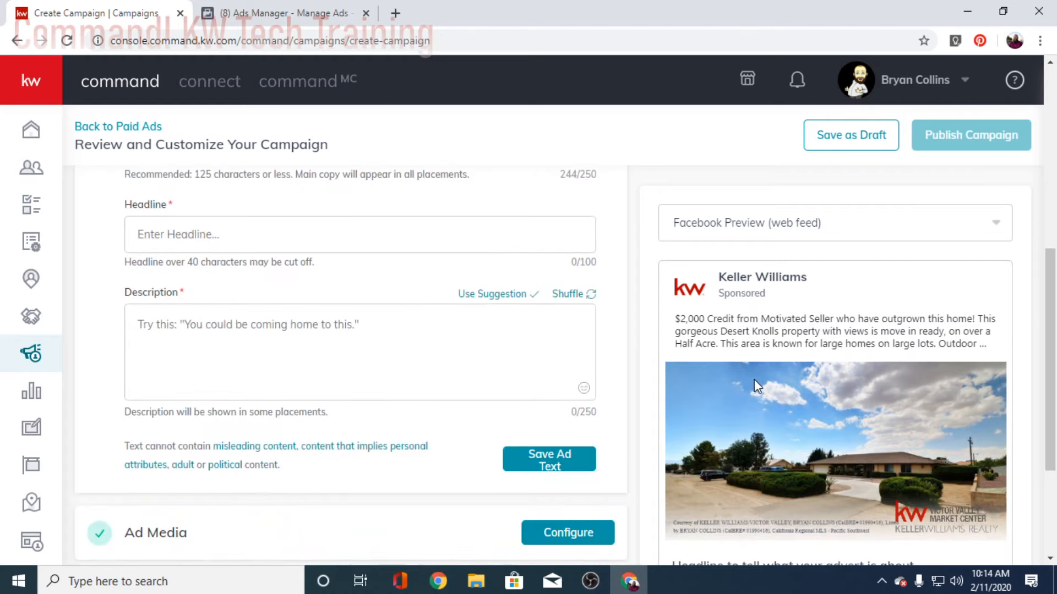
scroll(754, 379, up, 6)
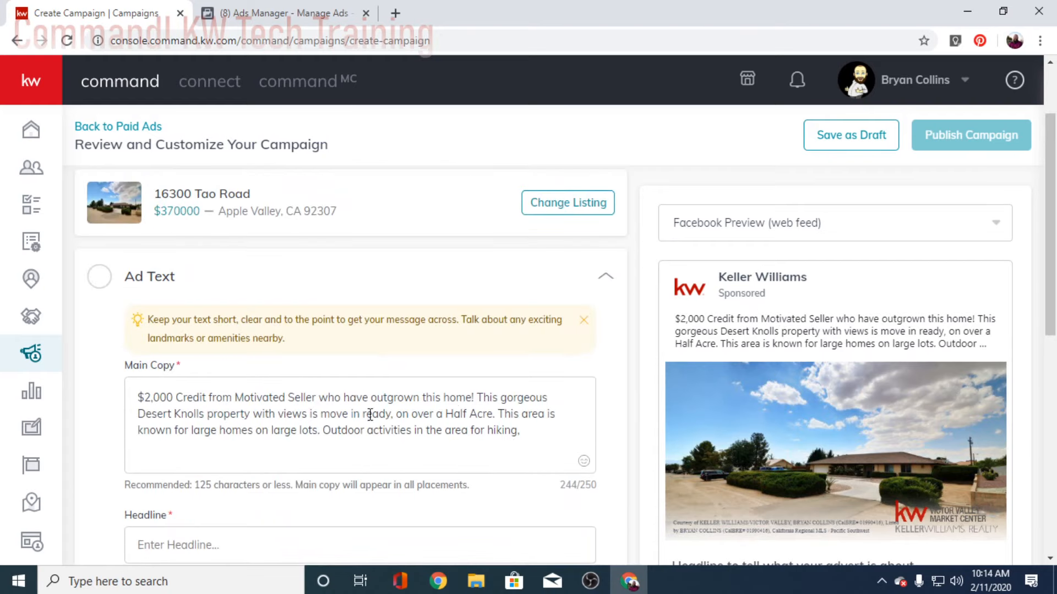
scroll(260, 394, down, 4)
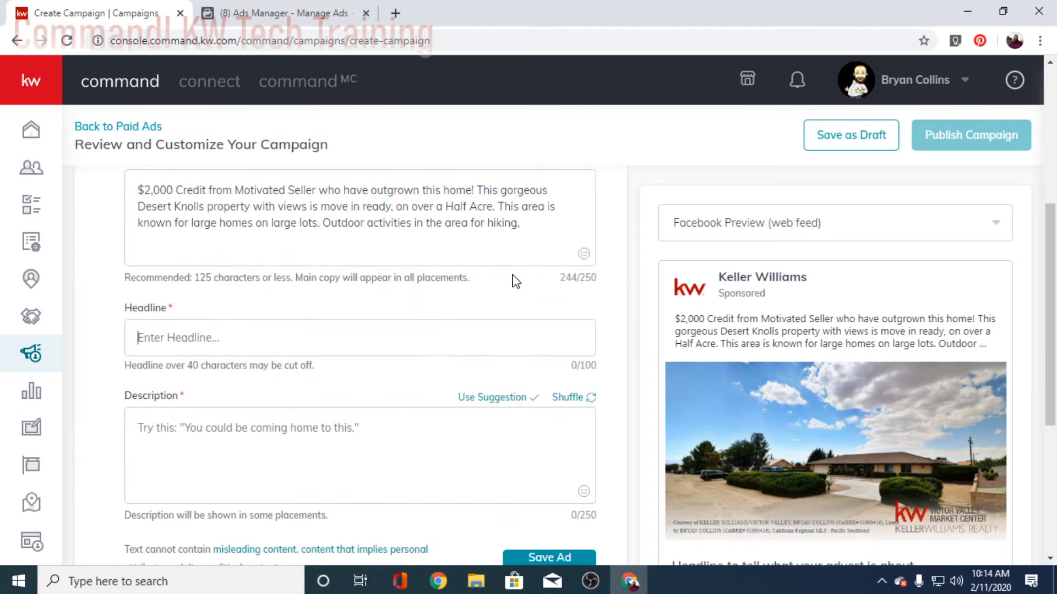
text(Room for Toys & More)
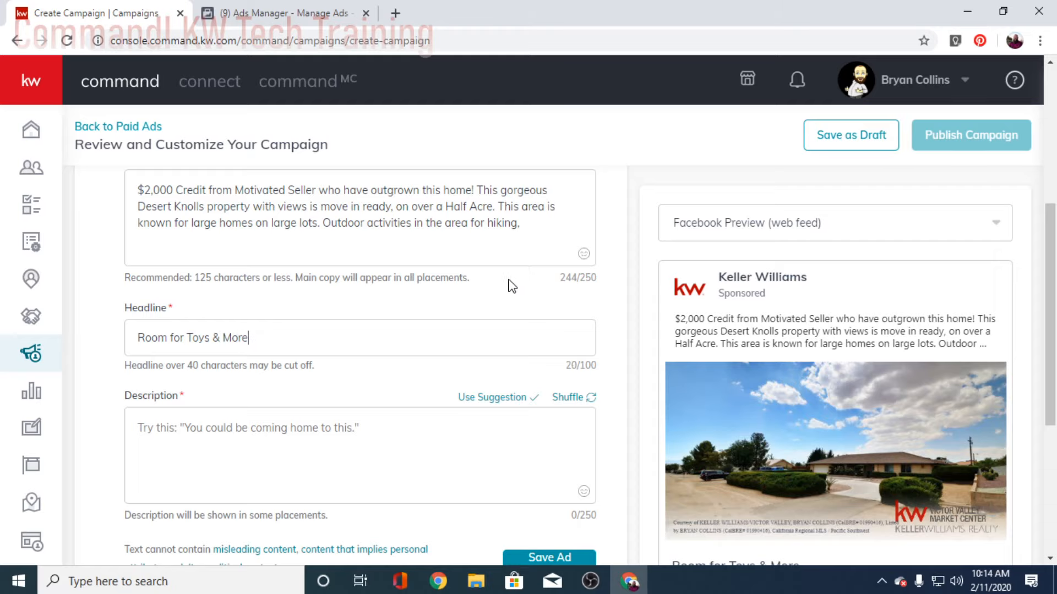
Step: Place the cursor in the still-empty ad Description box
click(270, 466)
scroll(611, 363, down, 5)
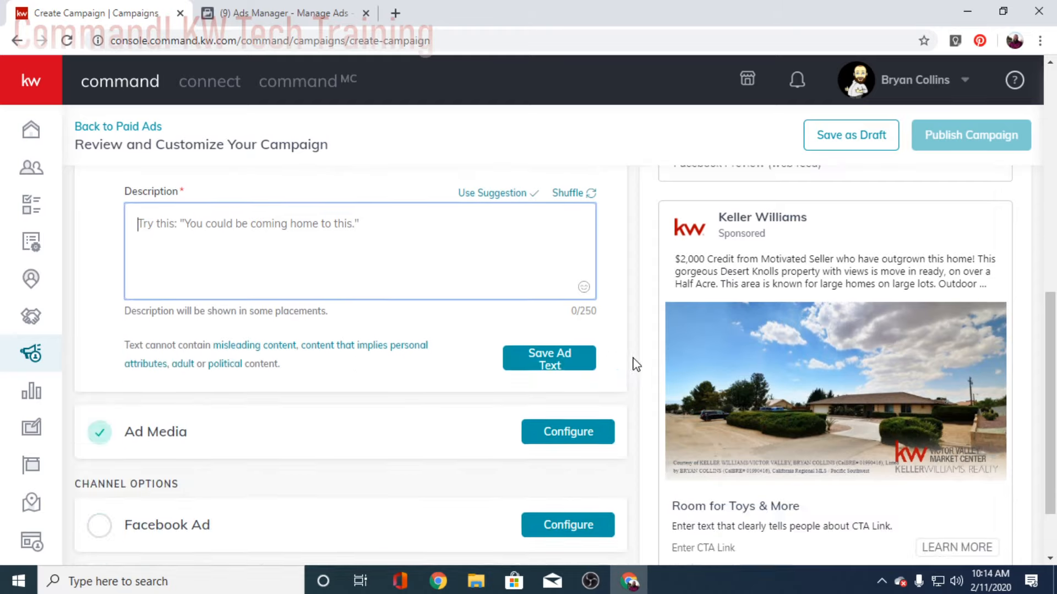
click(675, 421)
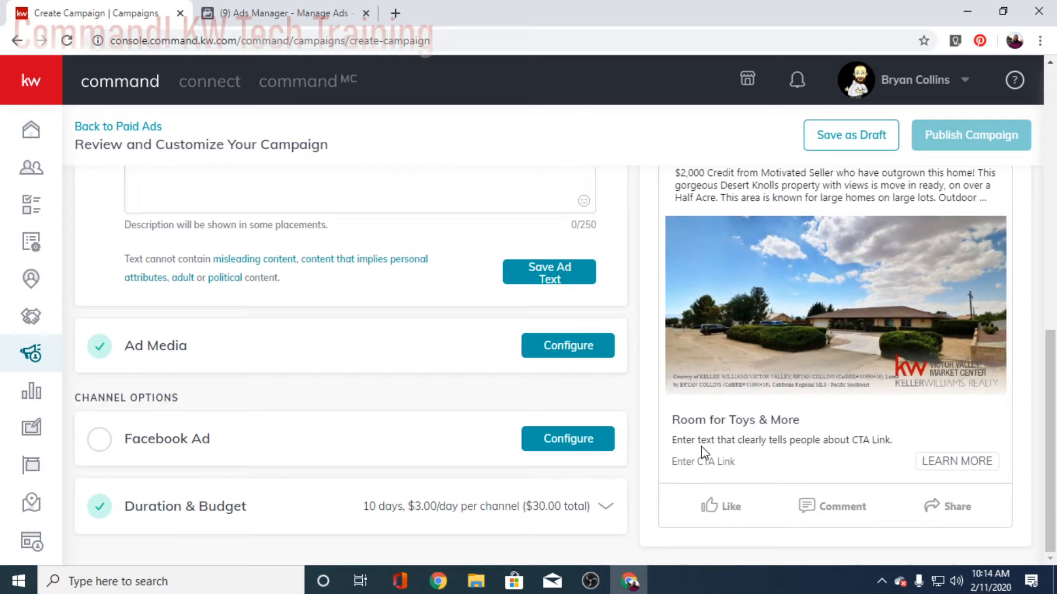
scroll(304, 448, up, 4)
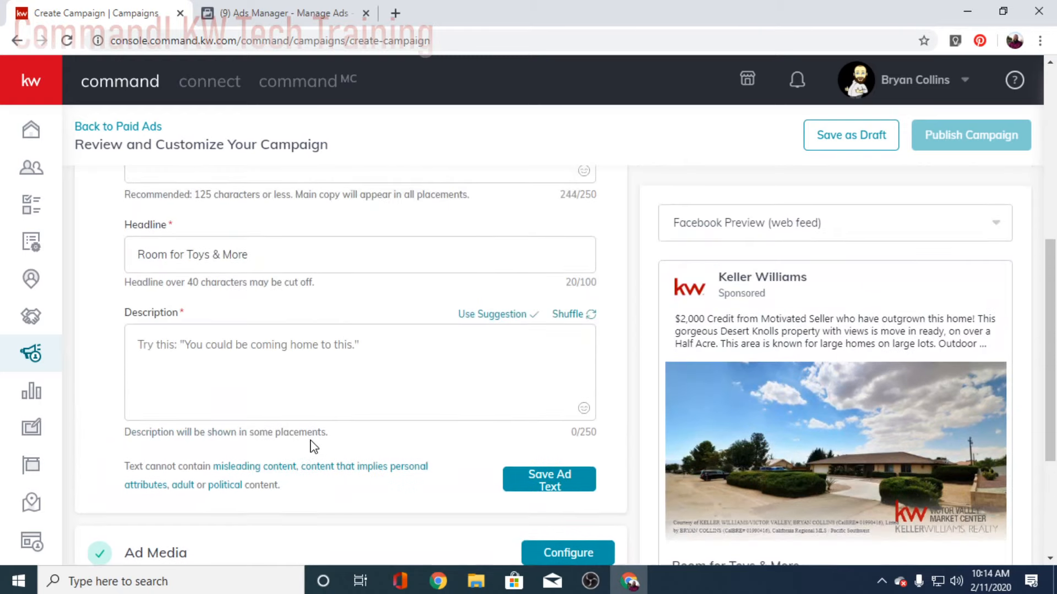
click(239, 358)
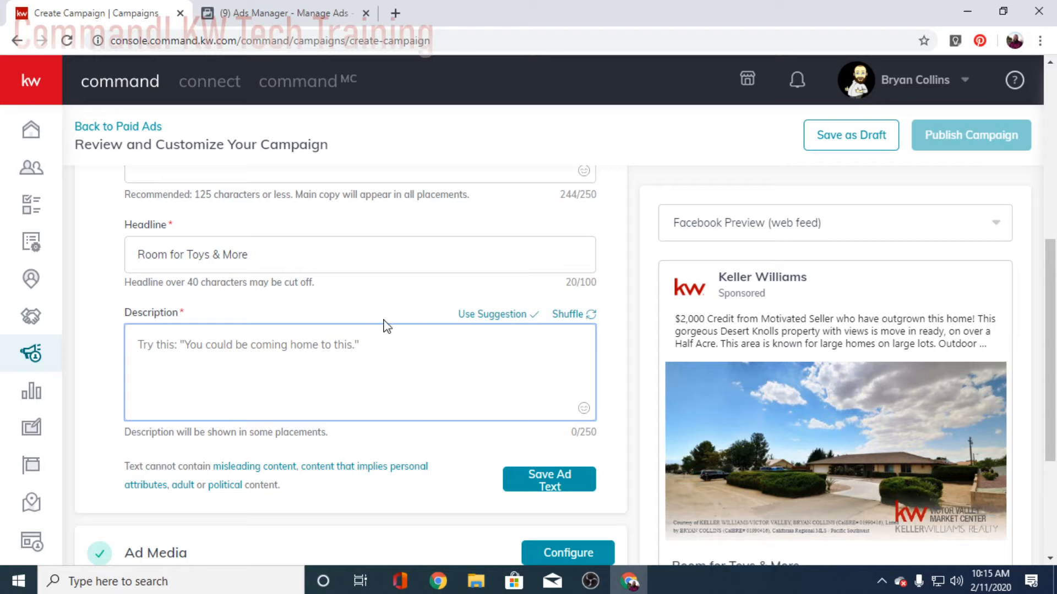
scroll(386, 327, up, 5)
scroll(389, 361, down, 2)
click(369, 354)
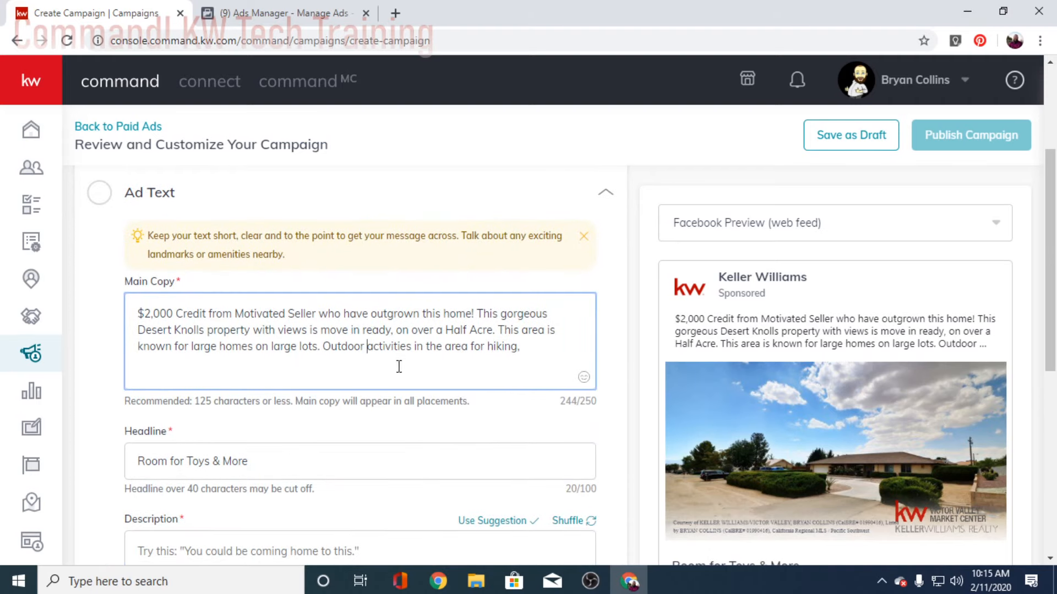
scroll(369, 379, down, 2)
scroll(364, 374, down, 2)
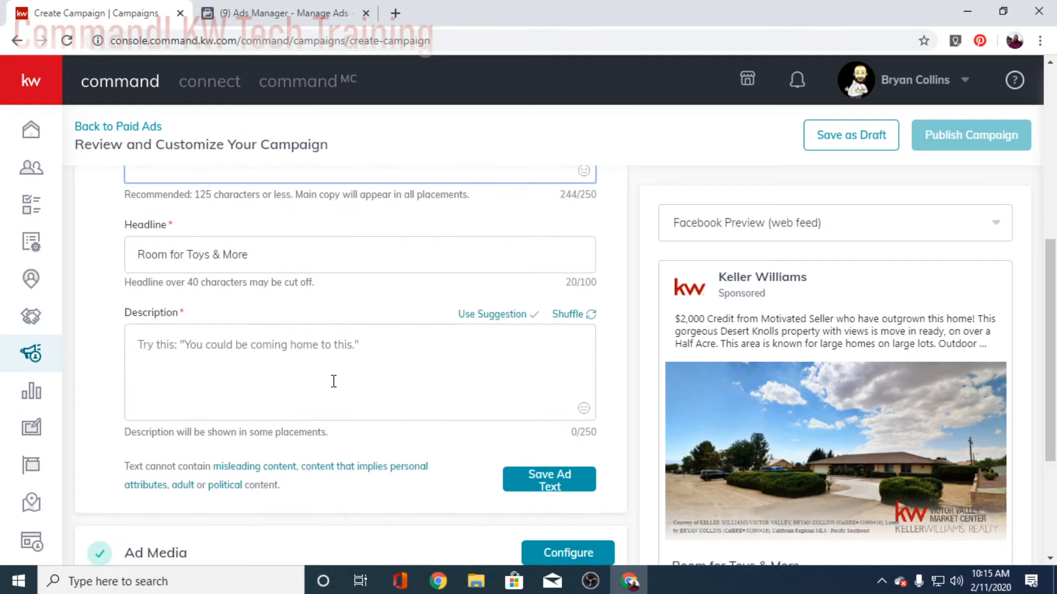
click(264, 360)
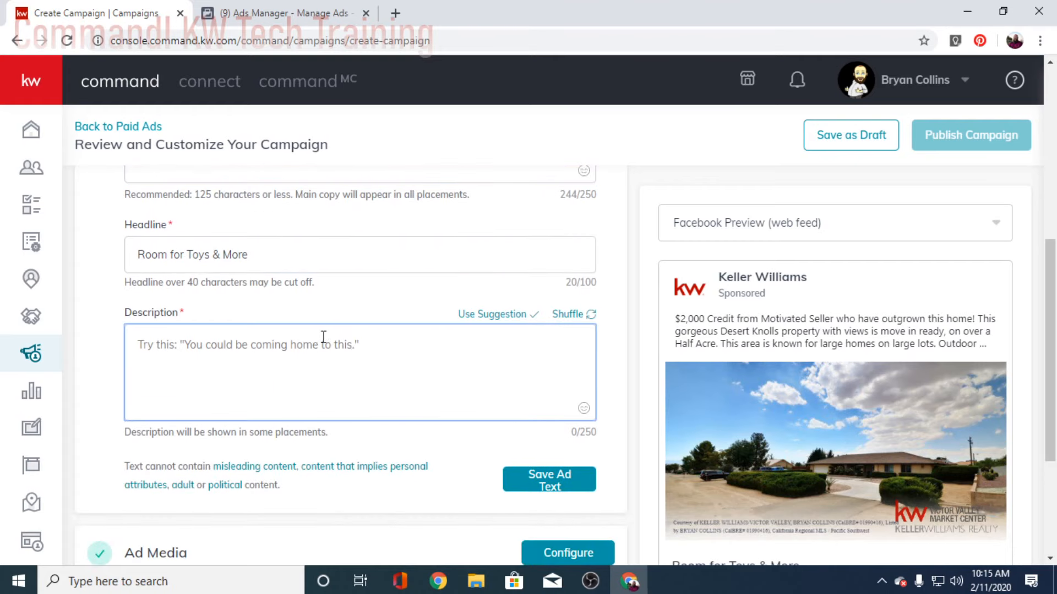
scroll(336, 364, down, 2)
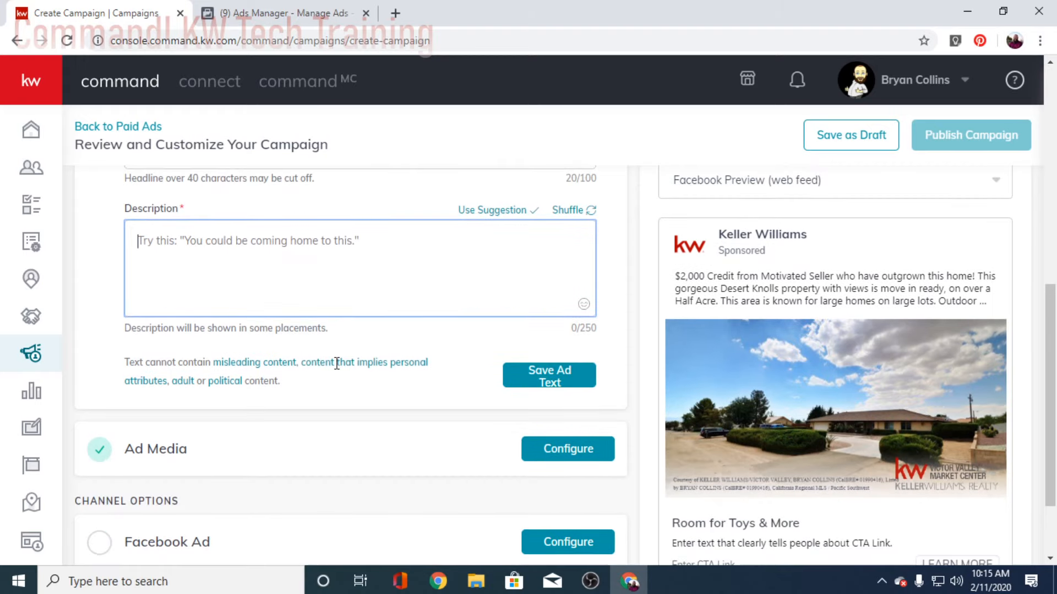
scroll(337, 363, down, 2)
scroll(338, 366, up, 2)
click(278, 13)
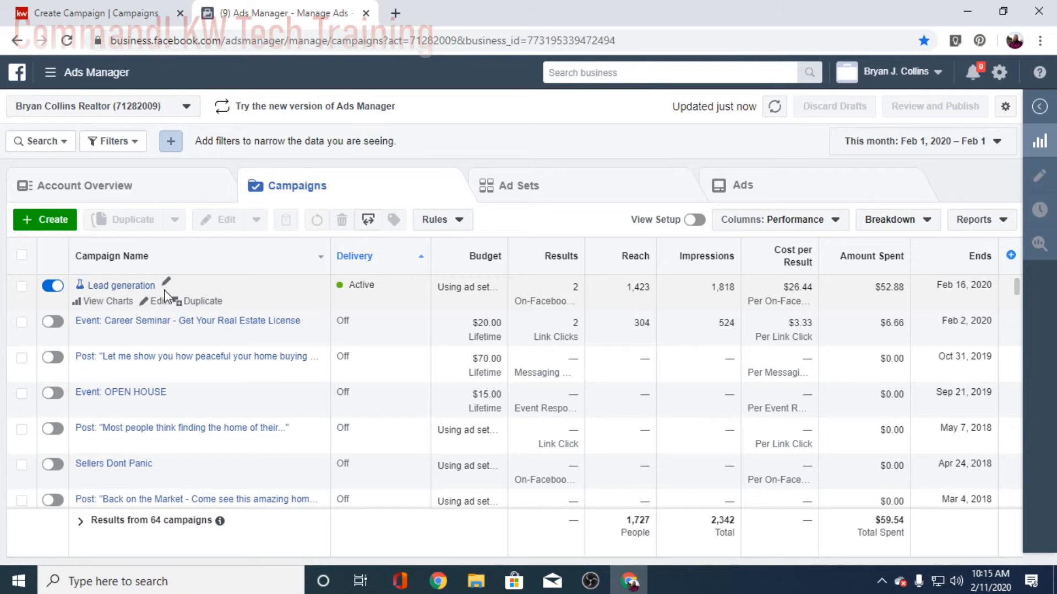
click(128, 285)
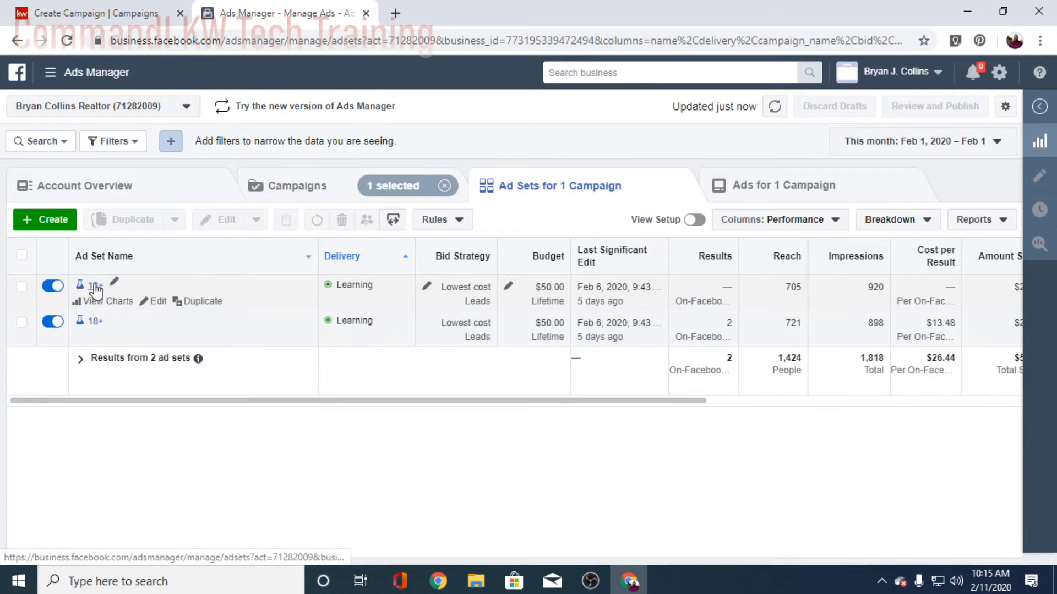
click(95, 286)
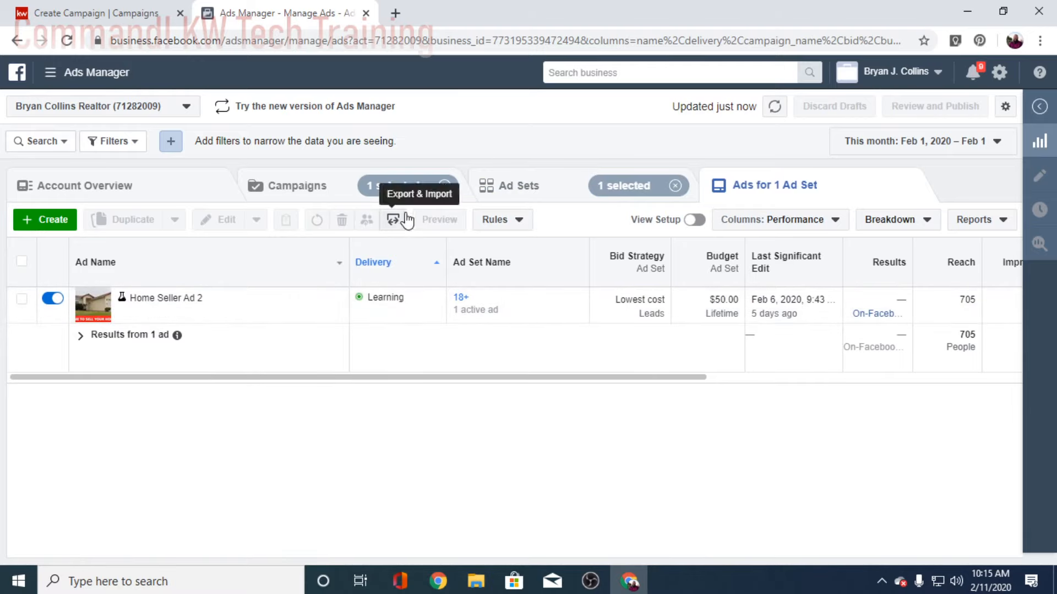
click(498, 185)
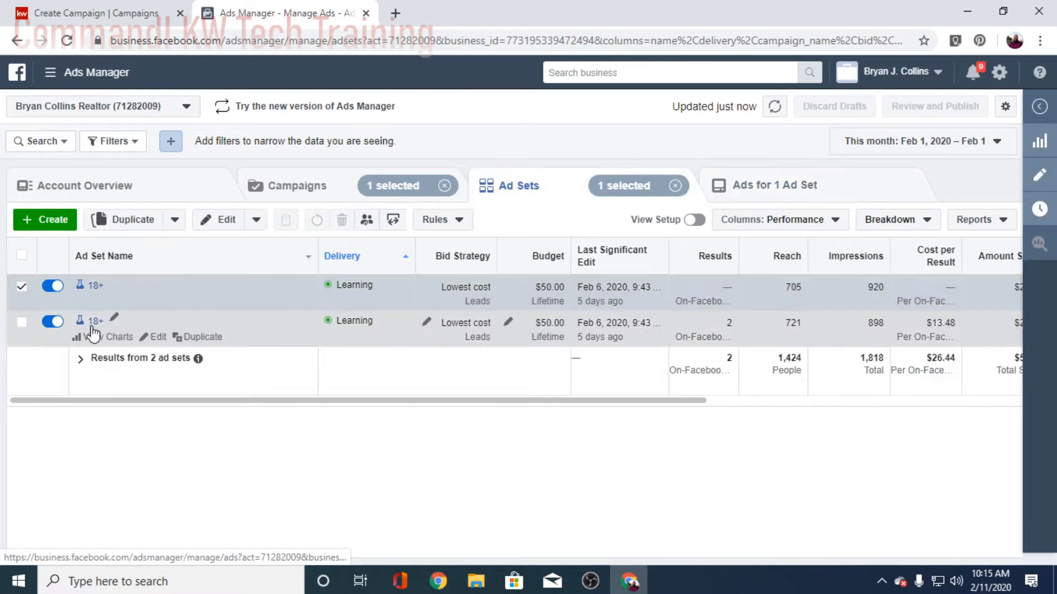
click(105, 323)
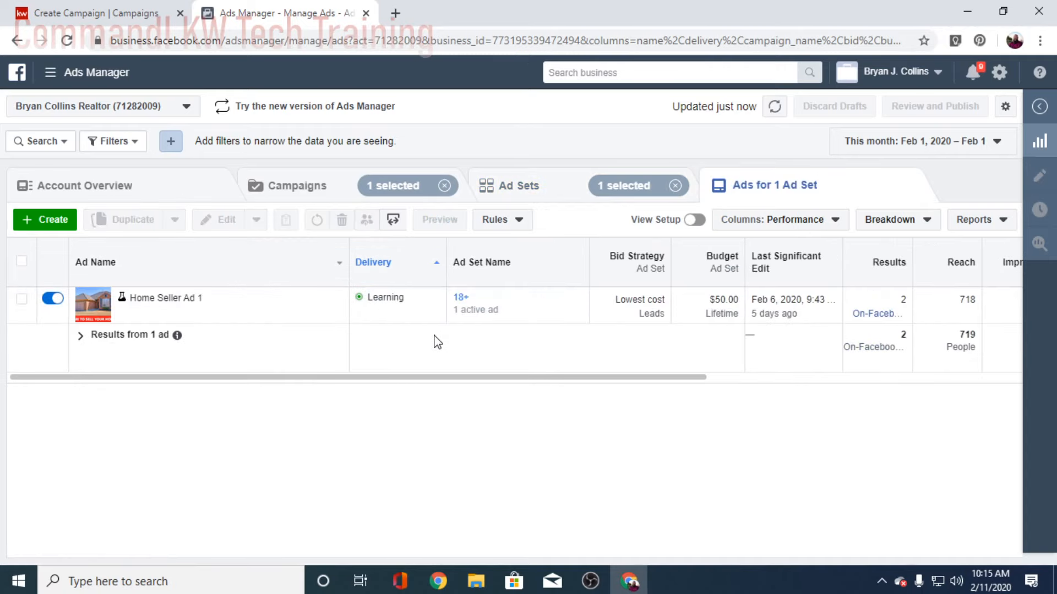
click(165, 297)
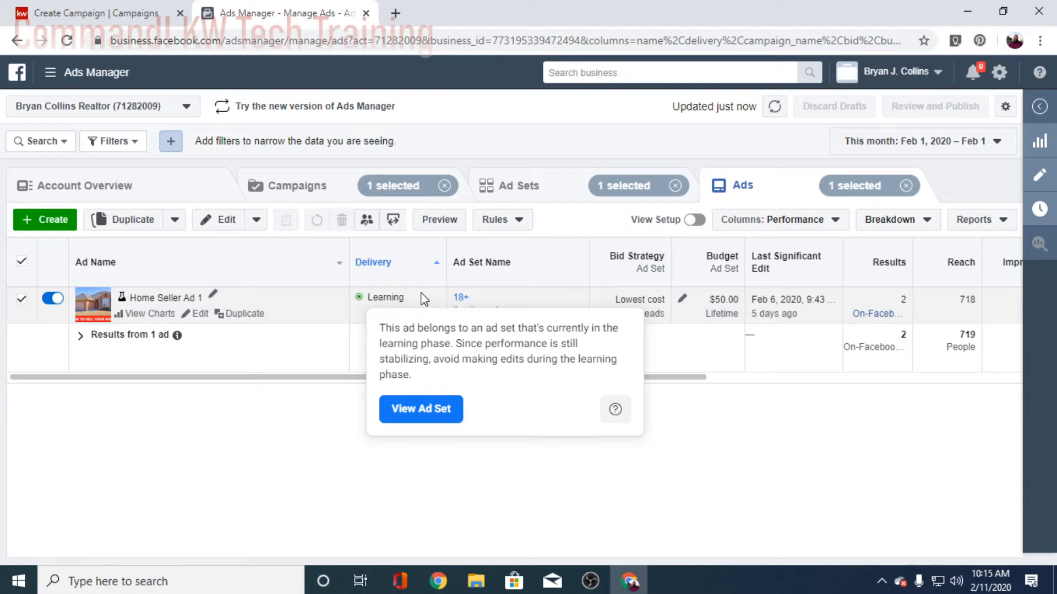
mouse_move(380, 303)
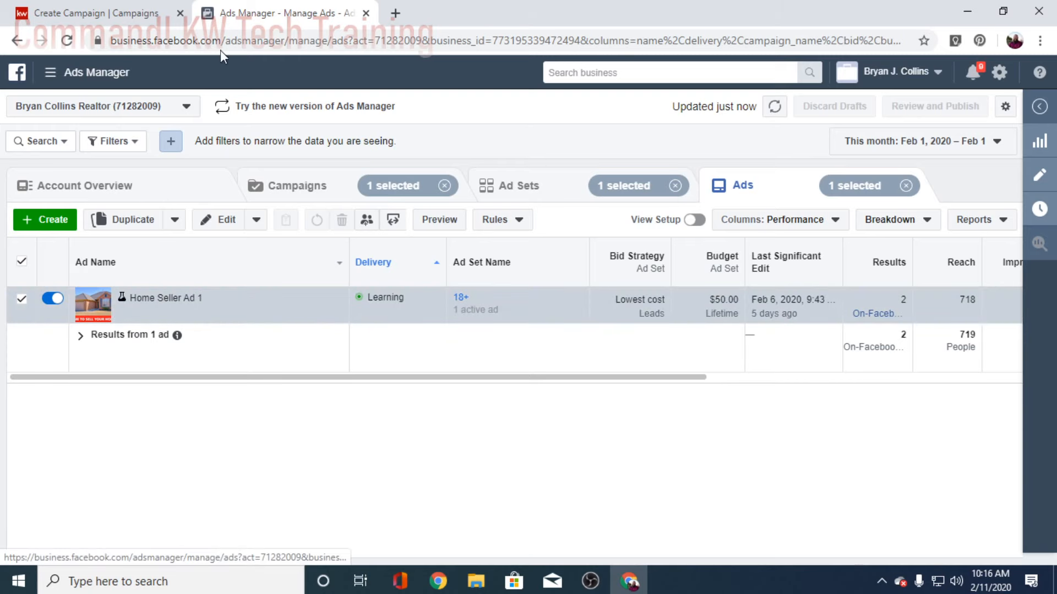
click(121, 17)
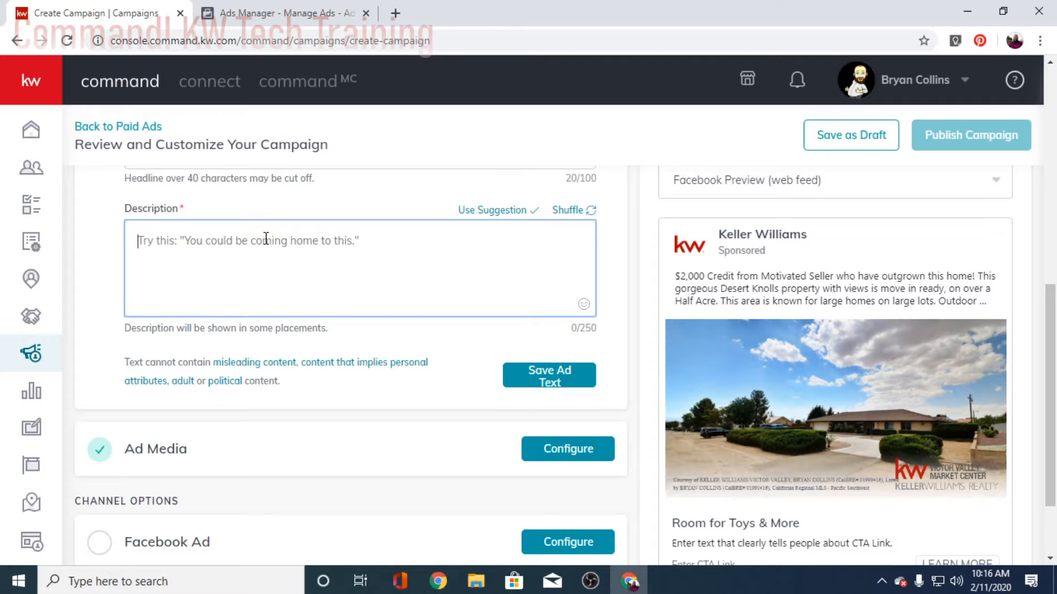
Step: Load the agent's realtor website in a new browser tab
click(395, 13)
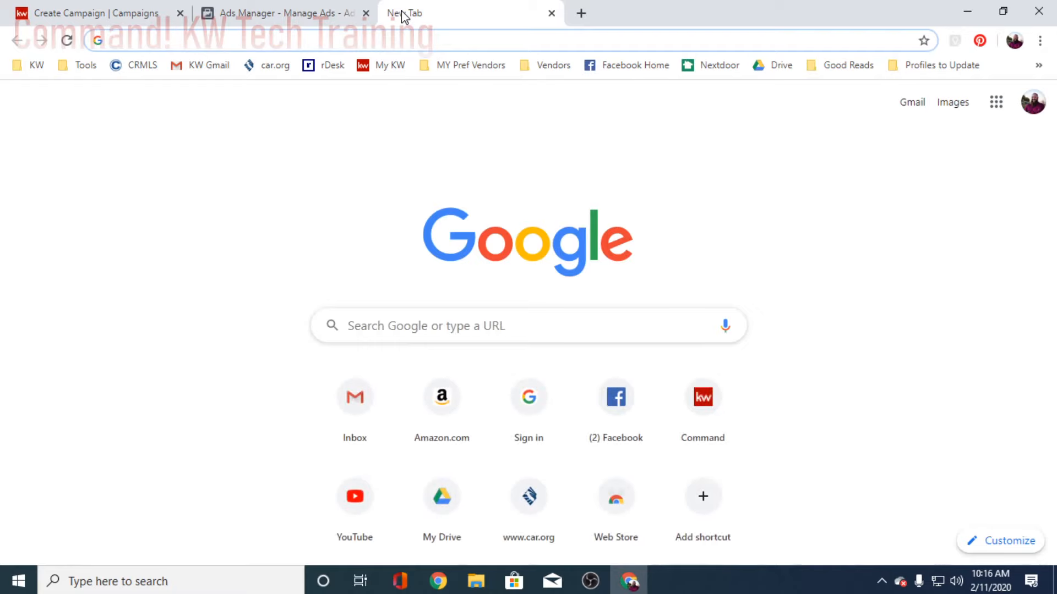
text(rbryan)
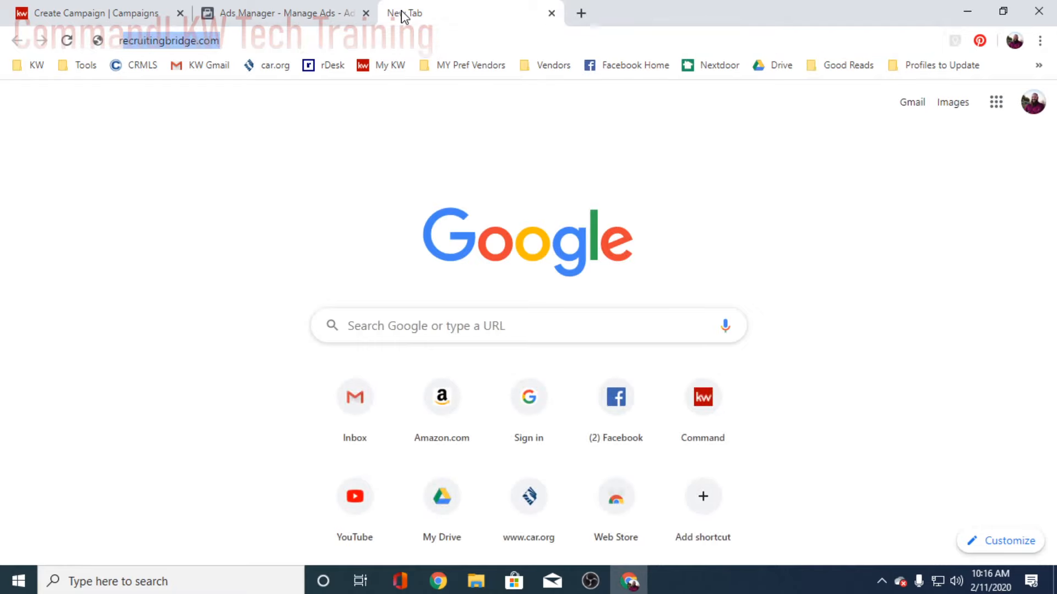
key(BackSpace)
key(BackSpace)
key(BackSpace)
key(BackSpace)
key(BackSpace)
key(BackSpace)
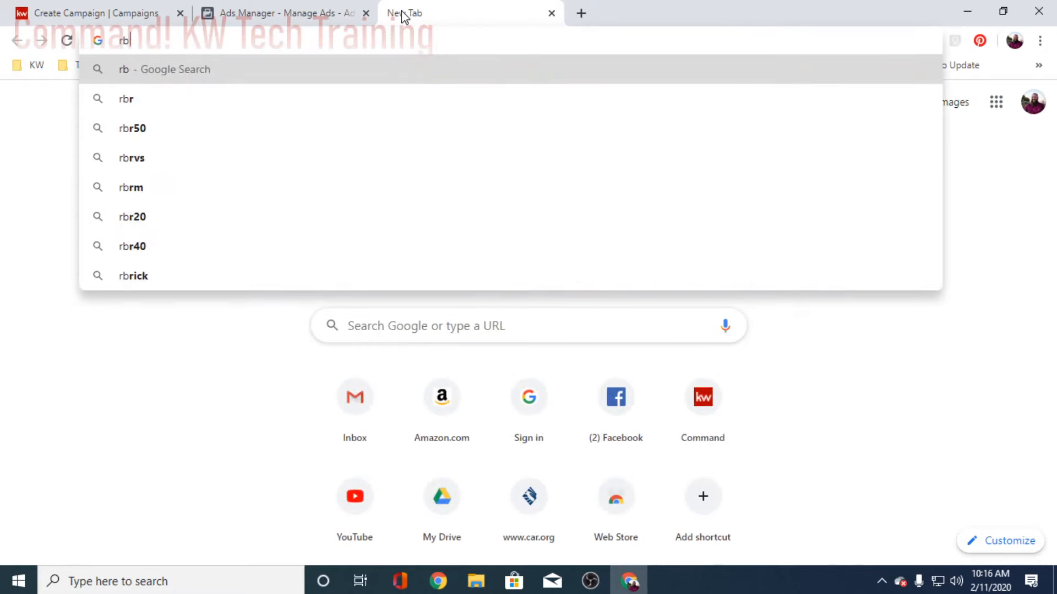
text(bryan)
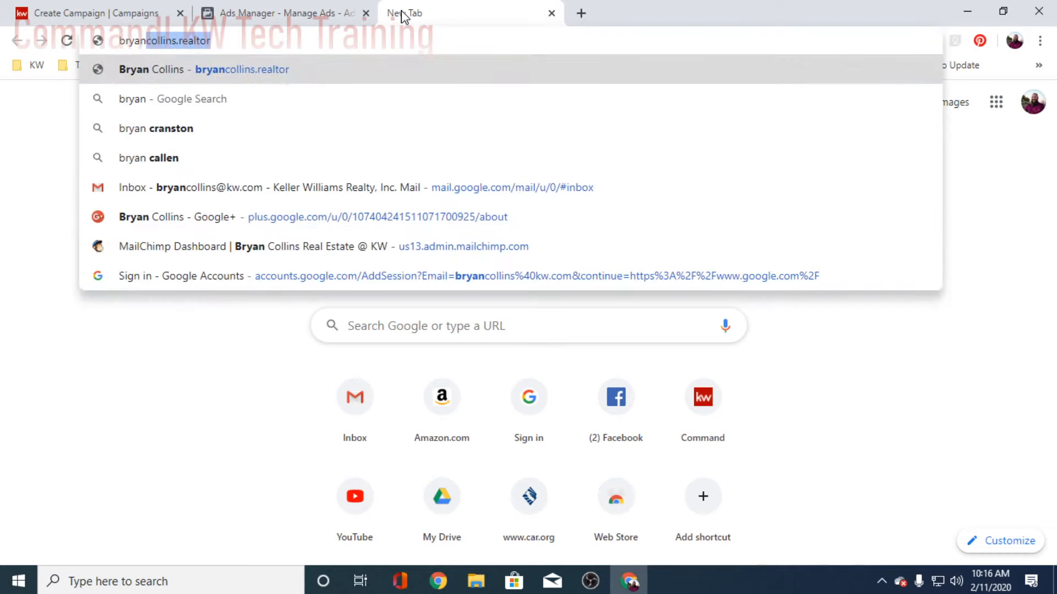
key(Return)
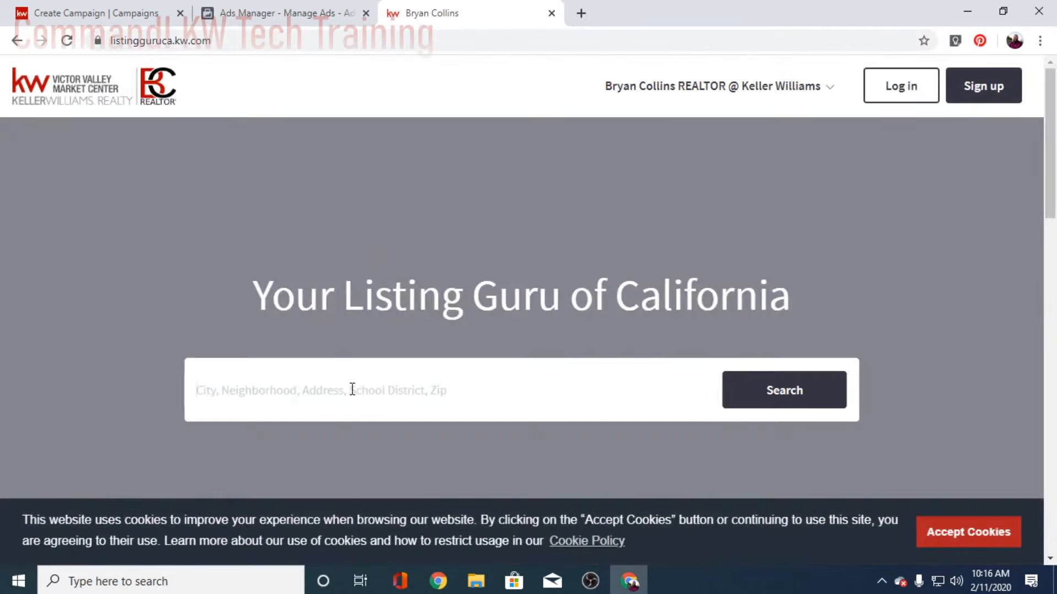
click(353, 390)
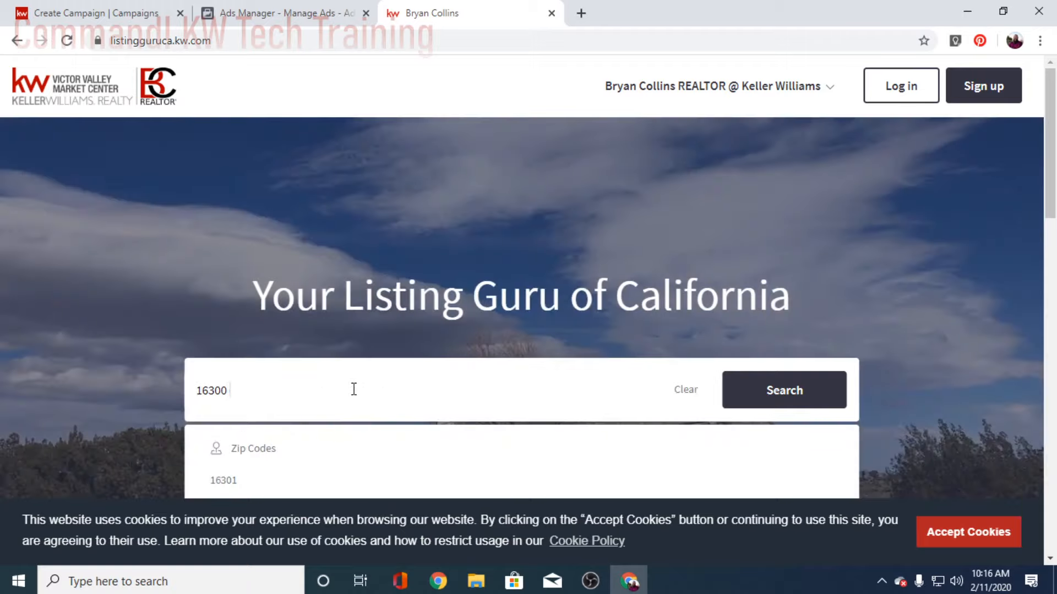
key(Return)
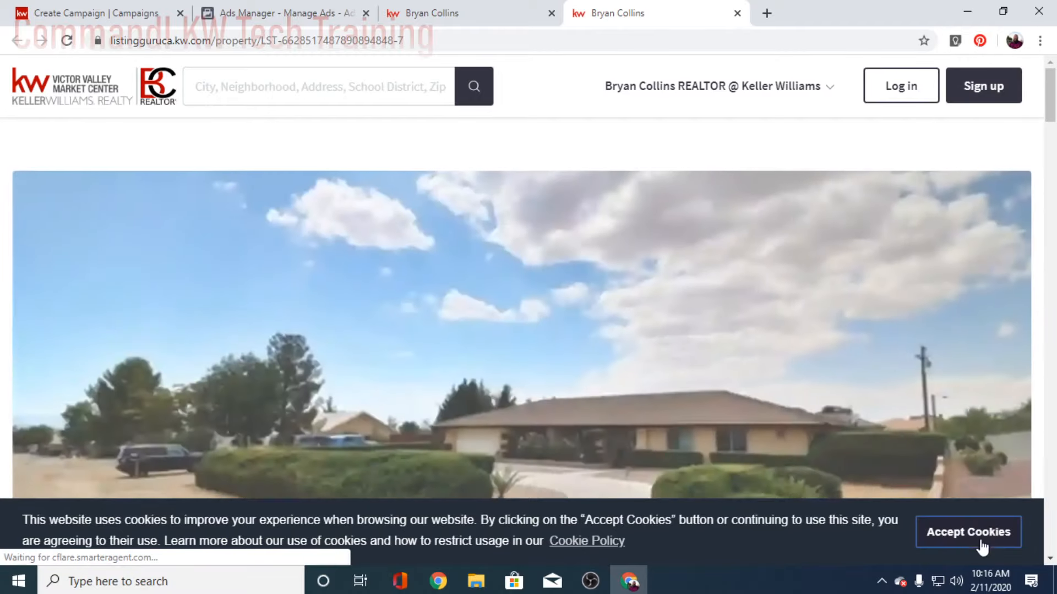
click(979, 547)
Step: Expand and copy the listing description from 'Wood-look ceramic tiles' onward
scroll(555, 446, down, 8)
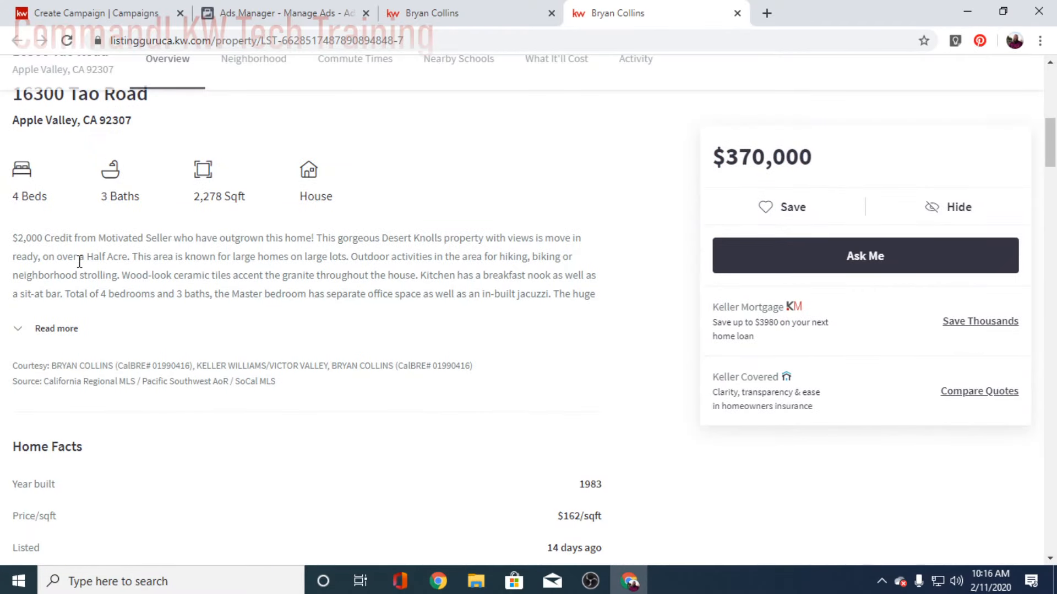
drag(123, 273, 224, 355)
click(63, 330)
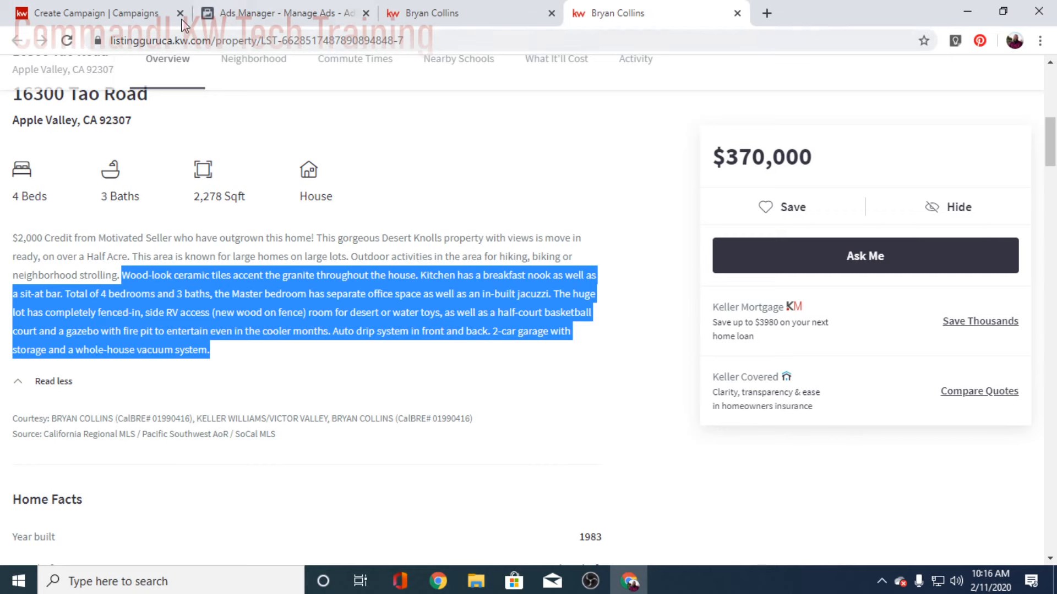
click(160, 14)
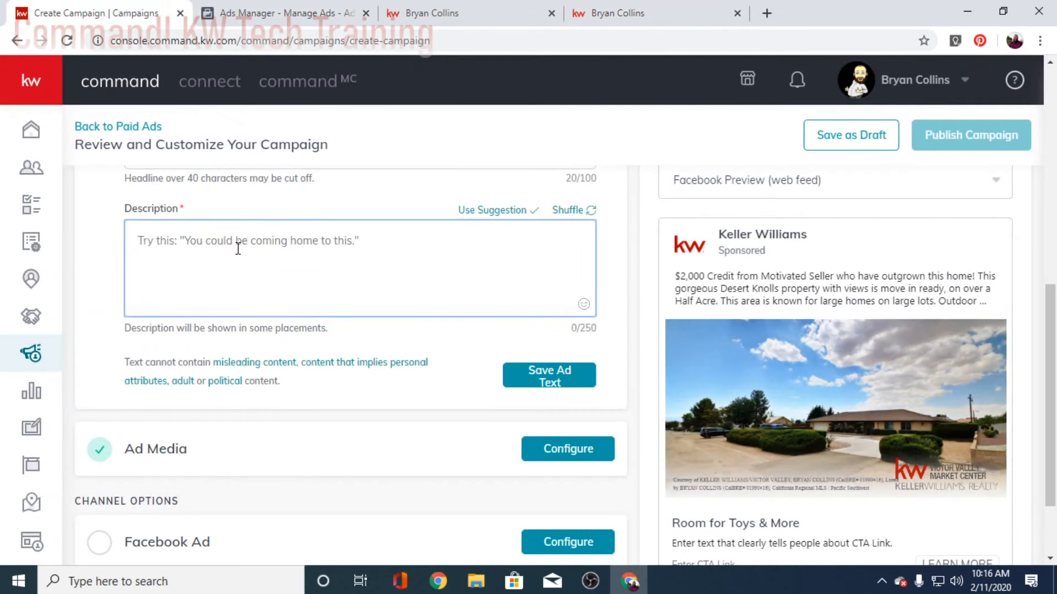
Step: Paste the listing description, trim it to end at 'in-built jacuzzi.', and save the ad text
text(Wood-look ceramic tiles accent the granite throughout the house. Kitchen has a breakfast nook as well as a sit-at bar. Total of 4 bedrooms and 3 baths, the Master bedroom has separate office space as well as an in-built jacuzzi. The huge lot has comp)
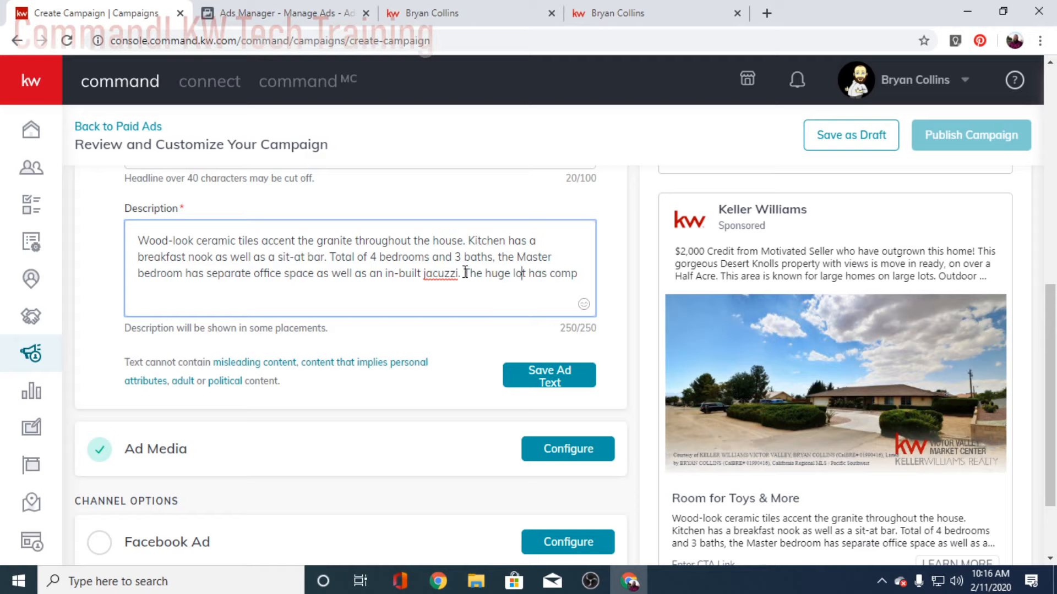
drag(464, 275, 577, 299)
key(BackSpace)
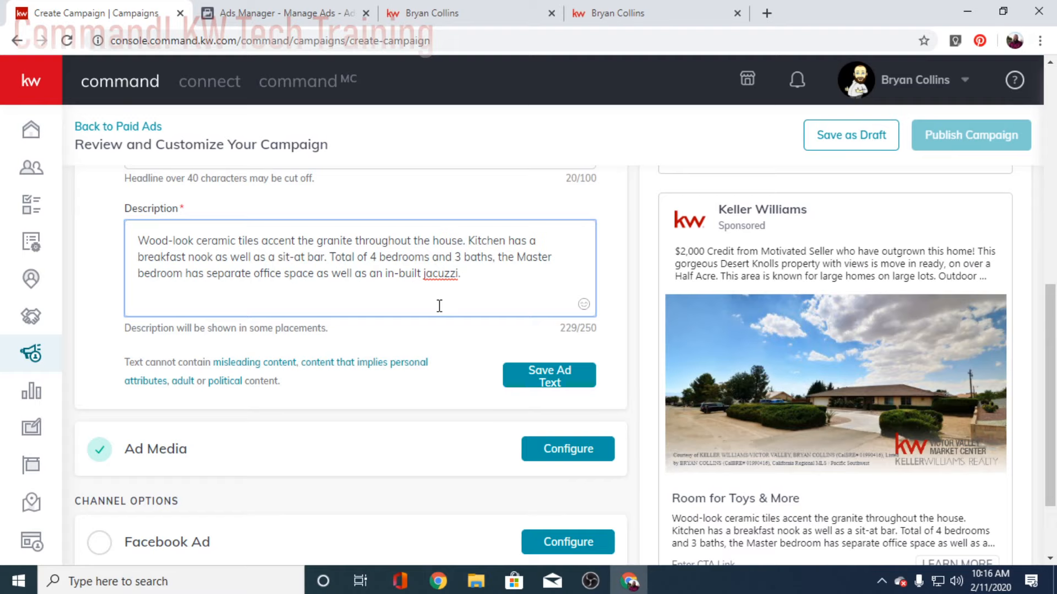
scroll(464, 304, down, 2)
scroll(447, 327, up, 1)
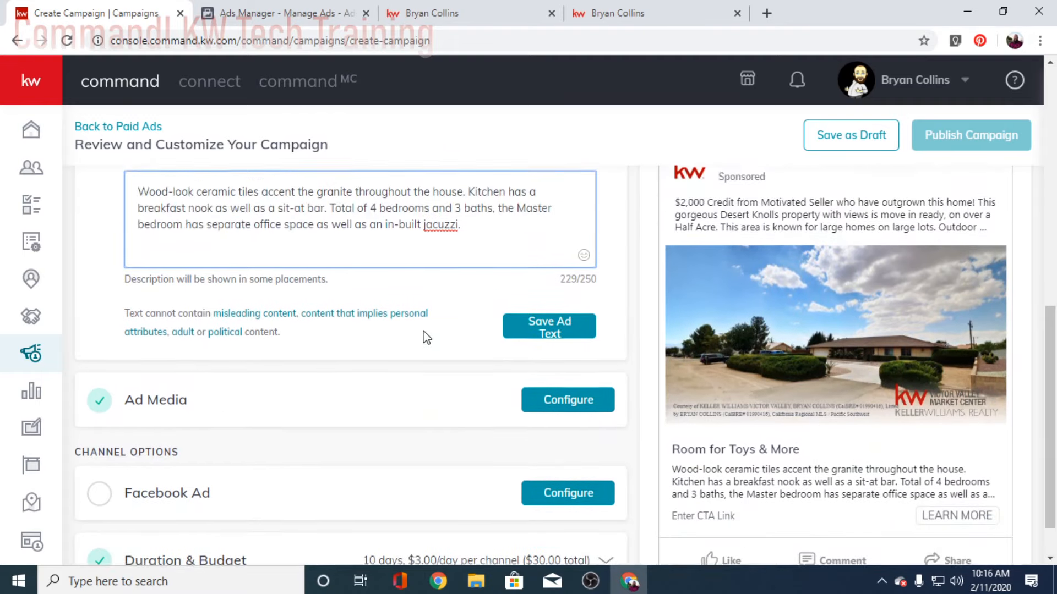
scroll(424, 332, up, 1)
scroll(407, 352, down, 2)
click(548, 275)
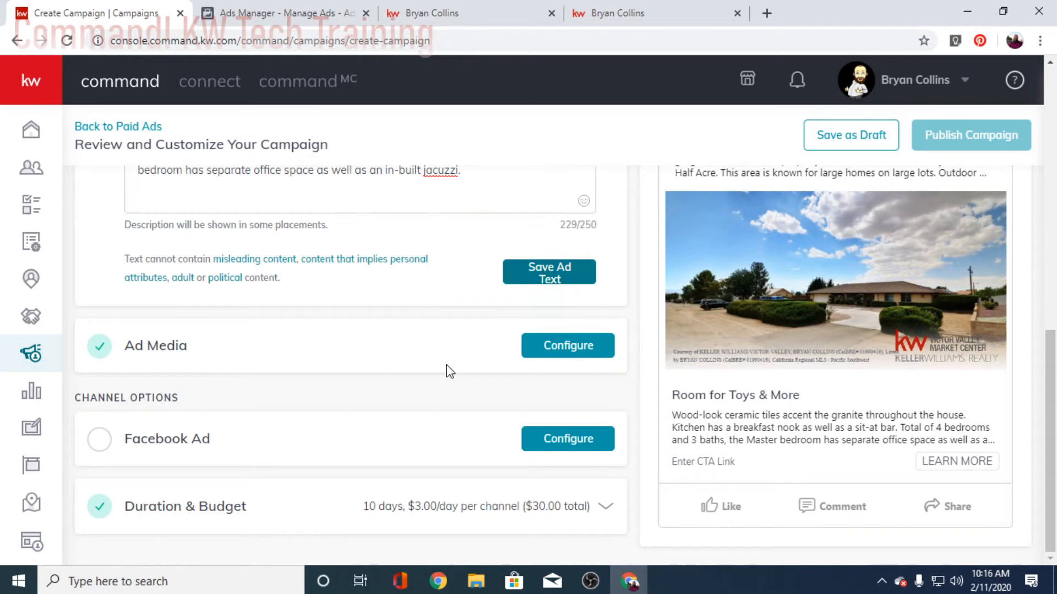
Step: Open the Ad Media settings showing the listing photo and DBA logo
click(533, 276)
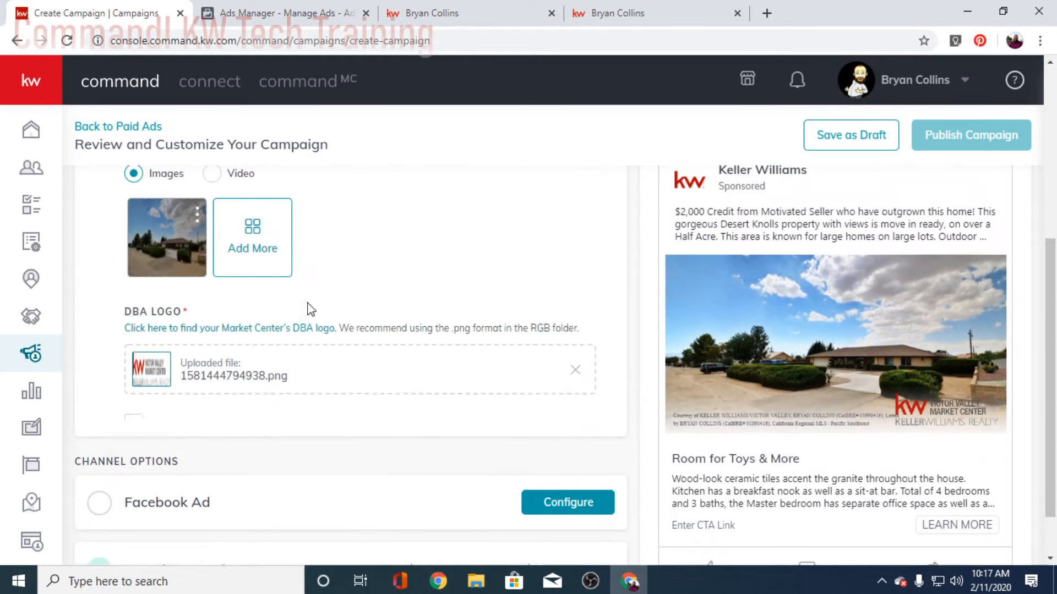
scroll(427, 319, up, 4)
scroll(308, 385, down, 2)
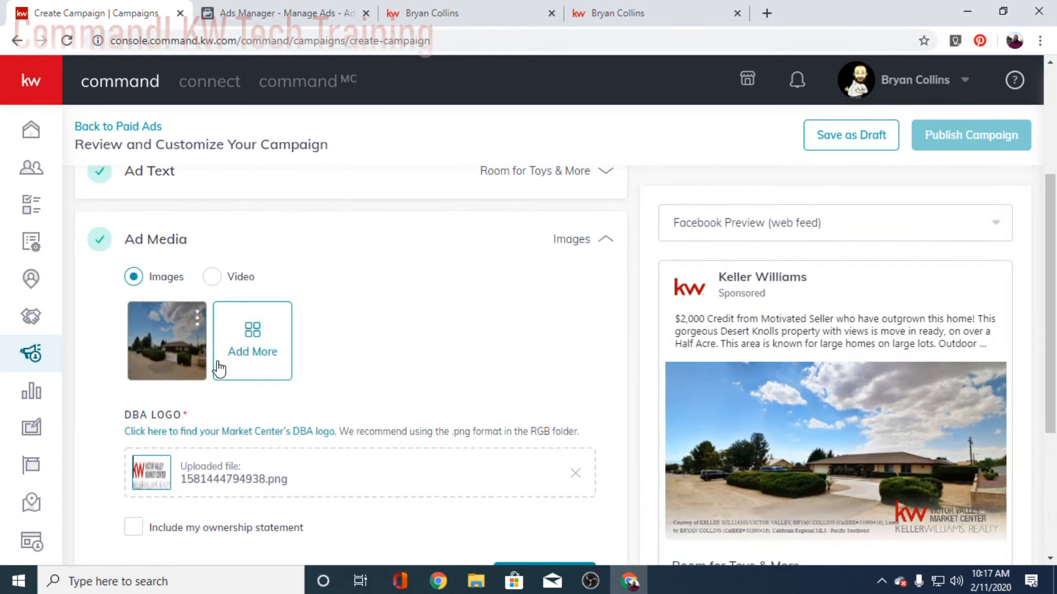
scroll(848, 440, down, 2)
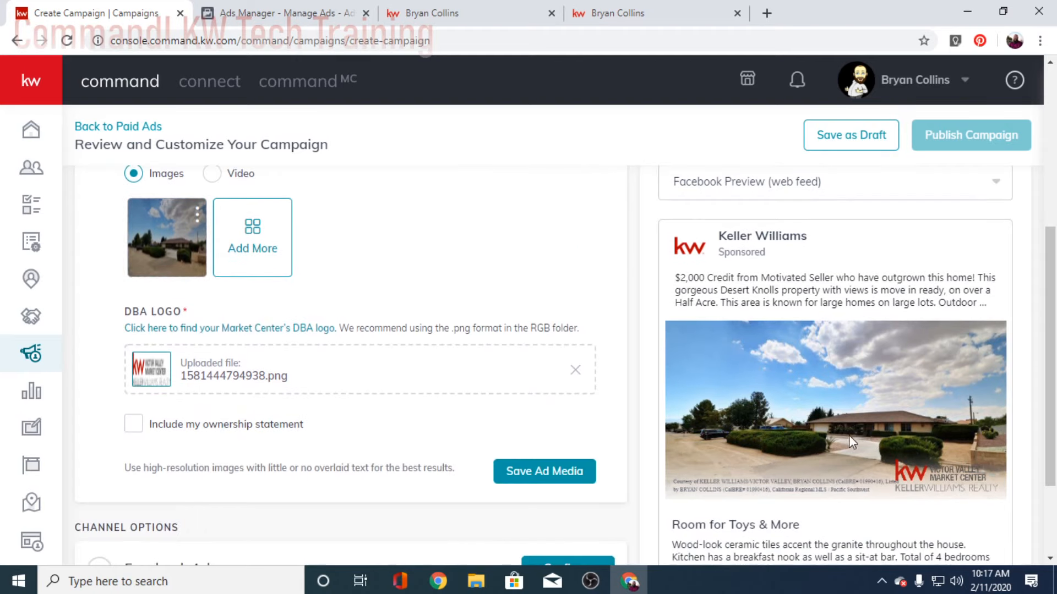
scroll(324, 300, down, 2)
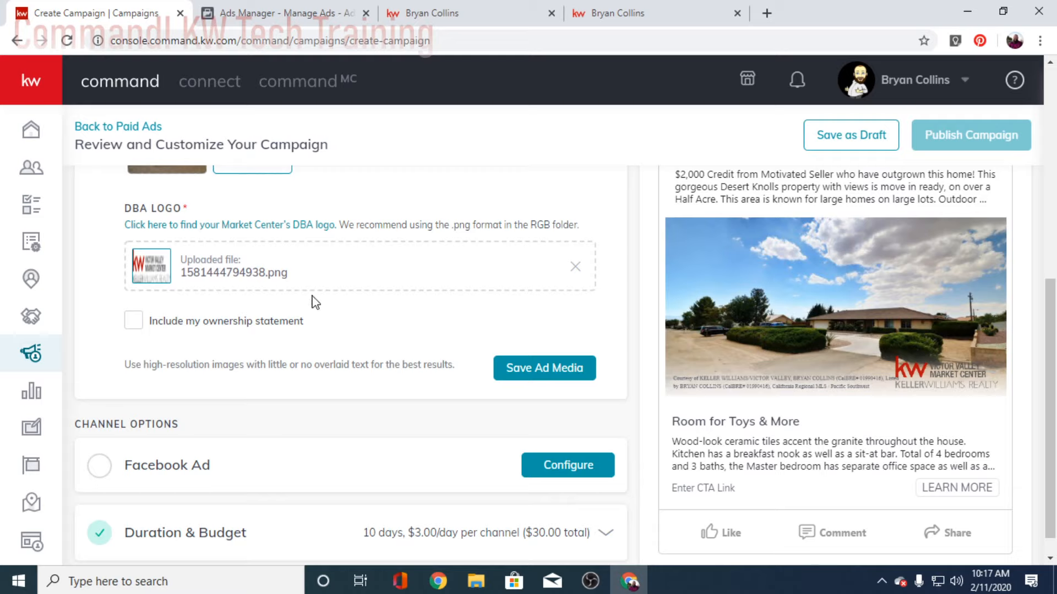
Step: Include and apply the ownership statement 'Each office is independently owned and operated.'
click(133, 324)
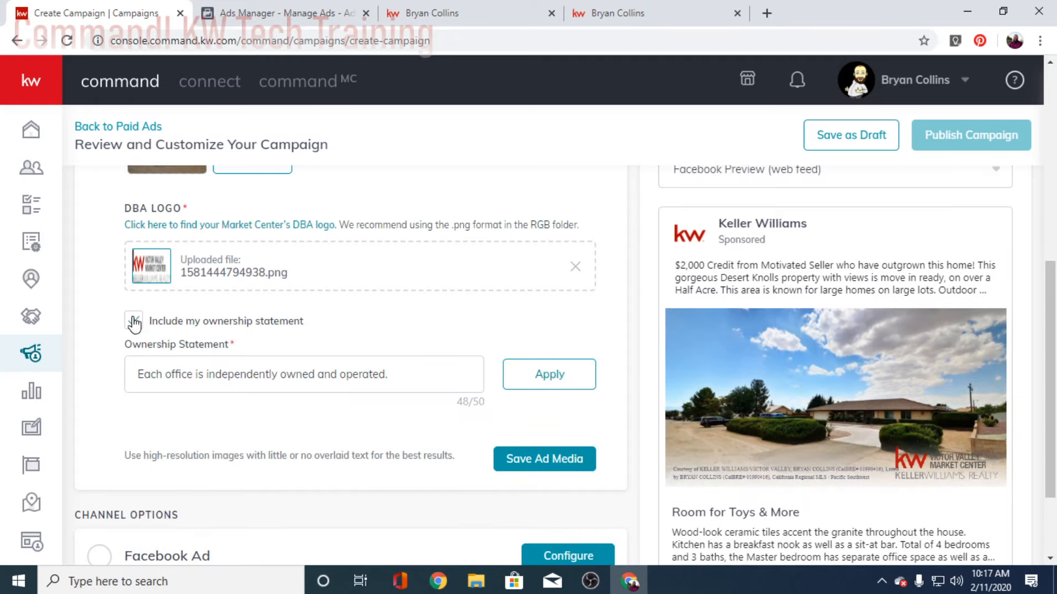
scroll(554, 350, down, 2)
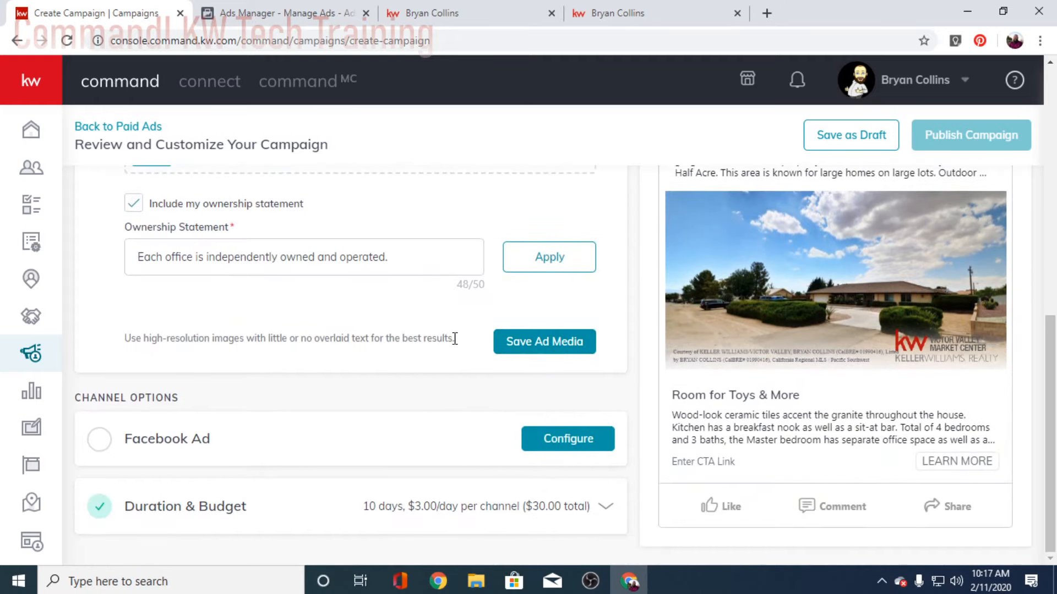
scroll(385, 341, up, 2)
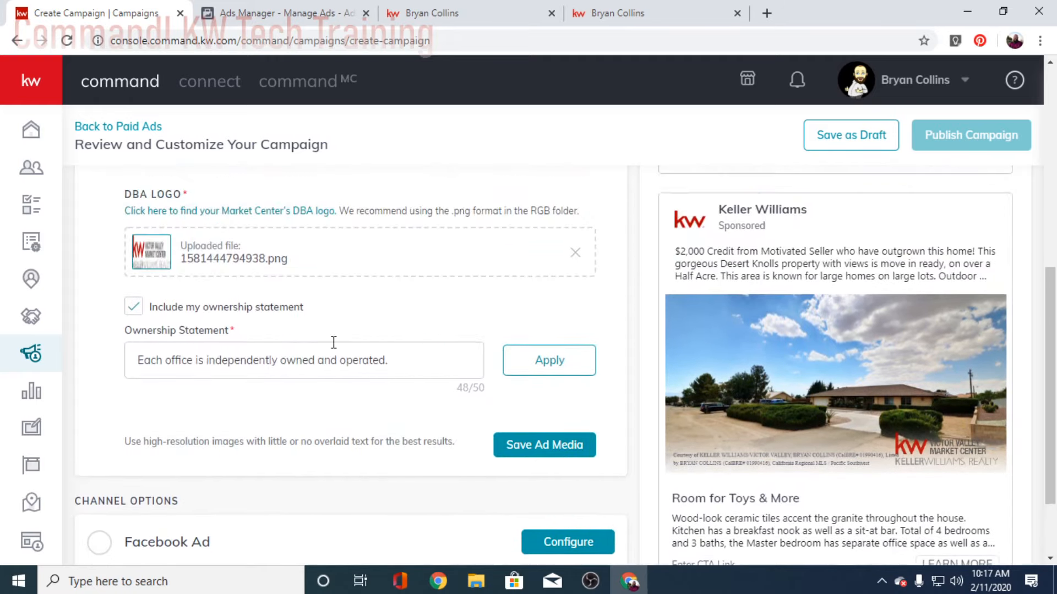
click(139, 309)
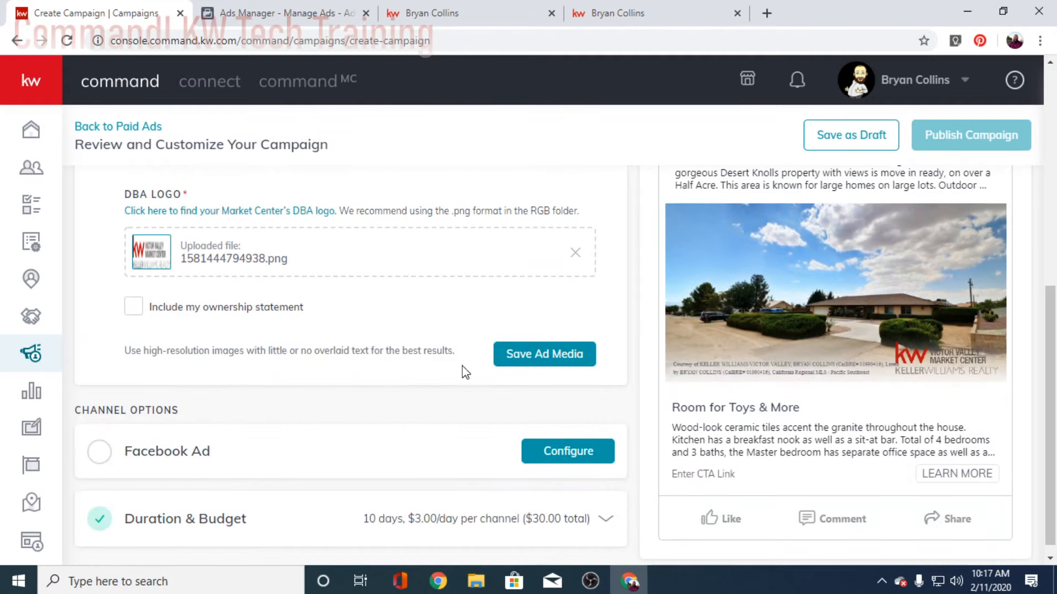
click(138, 309)
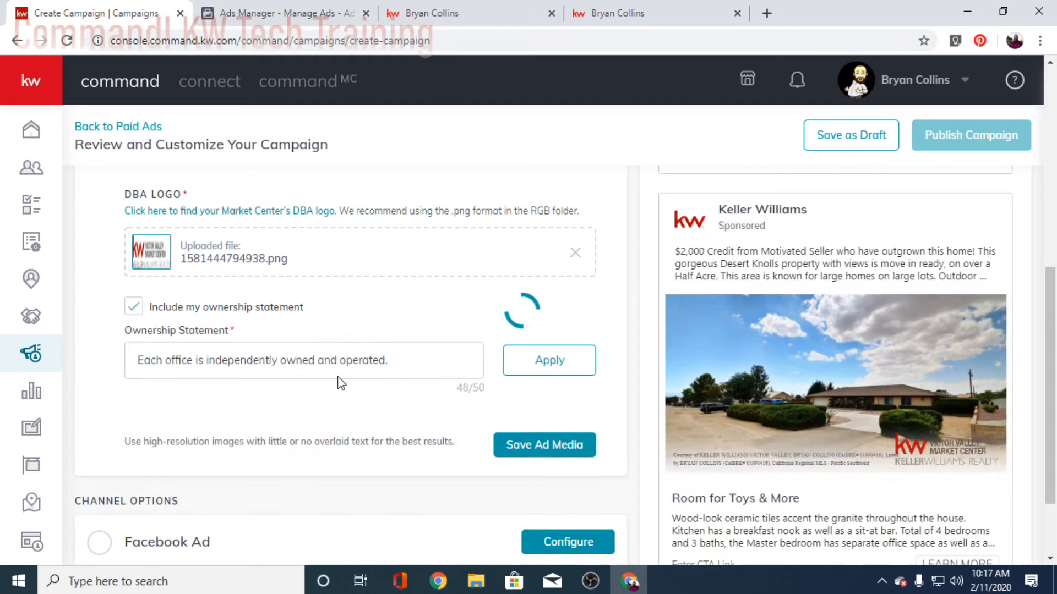
scroll(410, 377, down, 2)
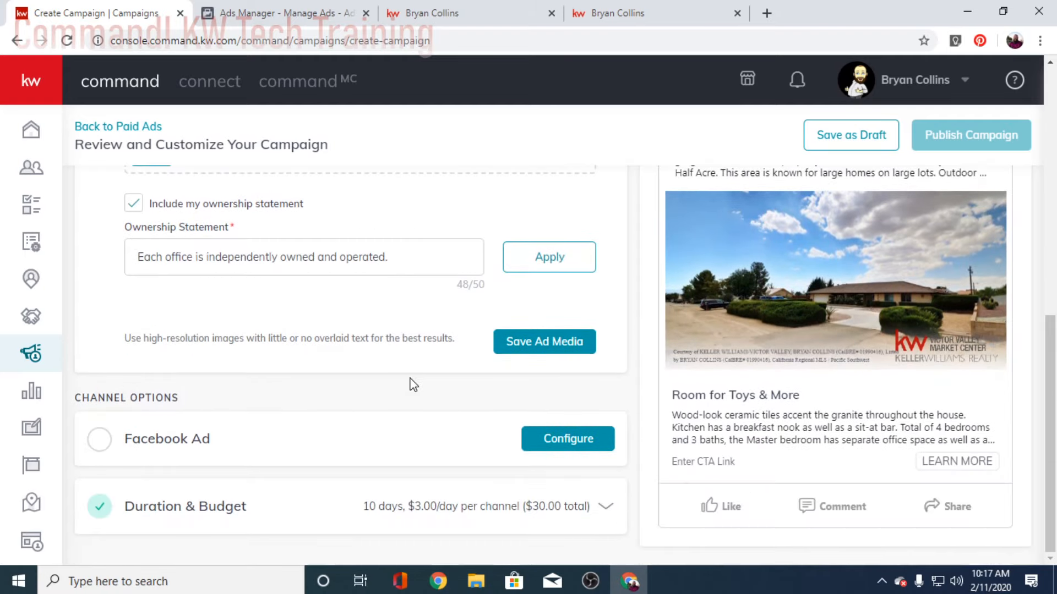
click(541, 268)
scroll(490, 366, up, 4)
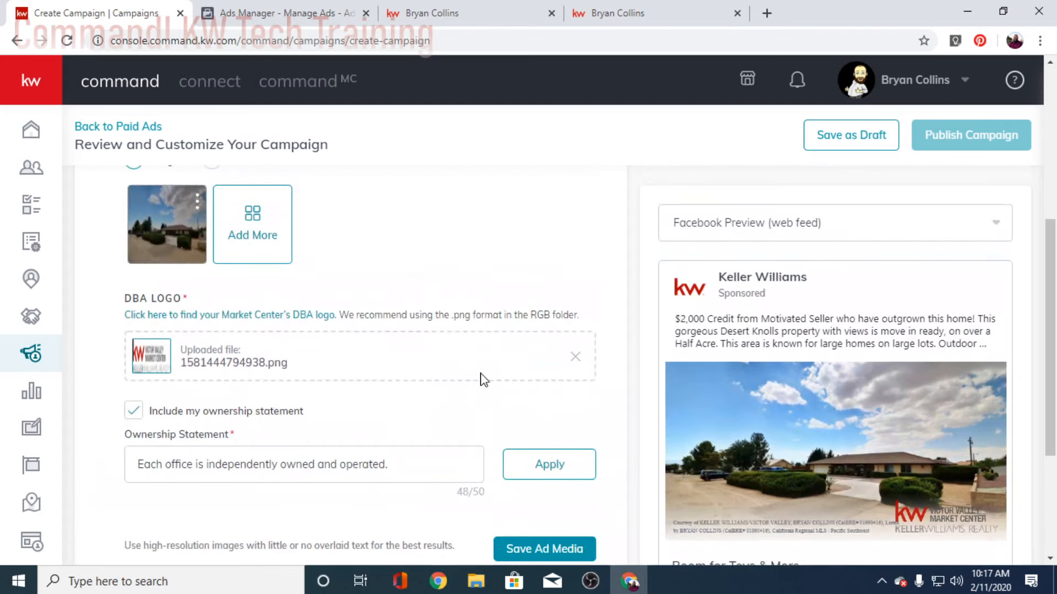
scroll(498, 387, up, 5)
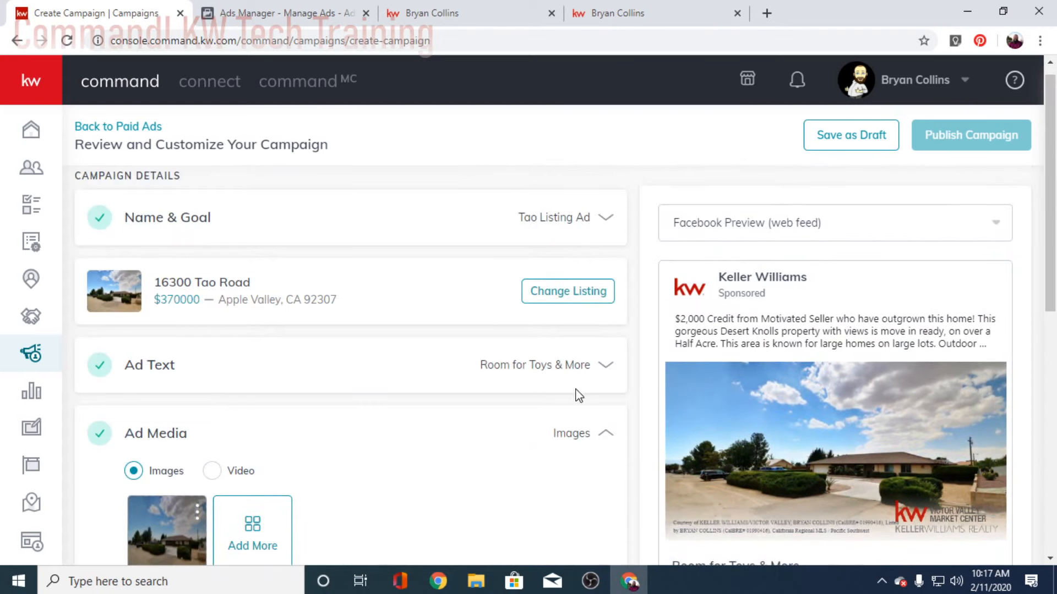
Step: Collapse Ad Media and select the agent's Facebook page in the Facebook Ad settings
click(604, 432)
scroll(441, 429, down, 3)
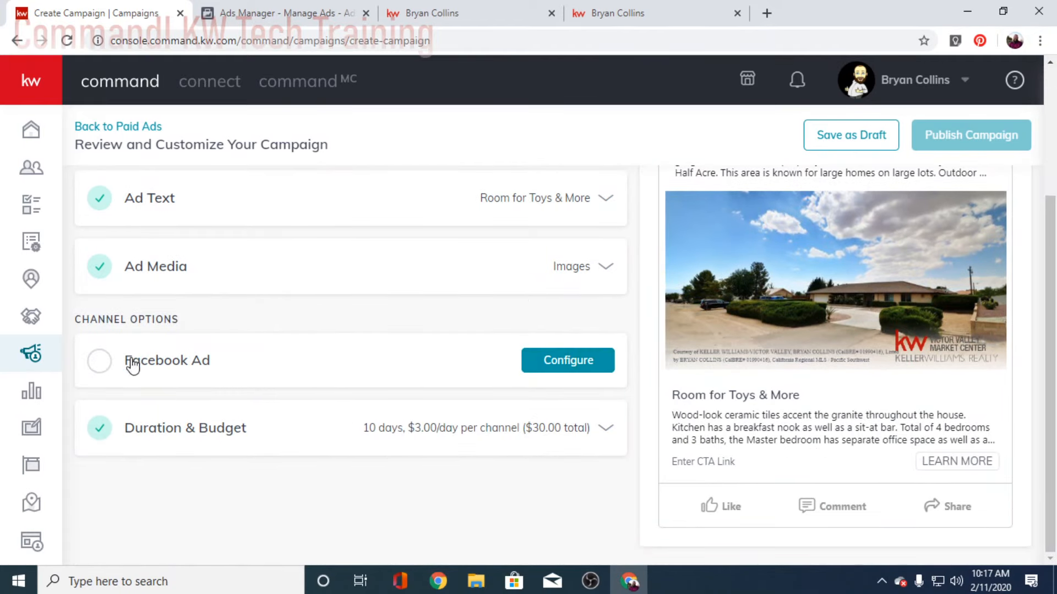
click(566, 366)
scroll(371, 384, down, 2)
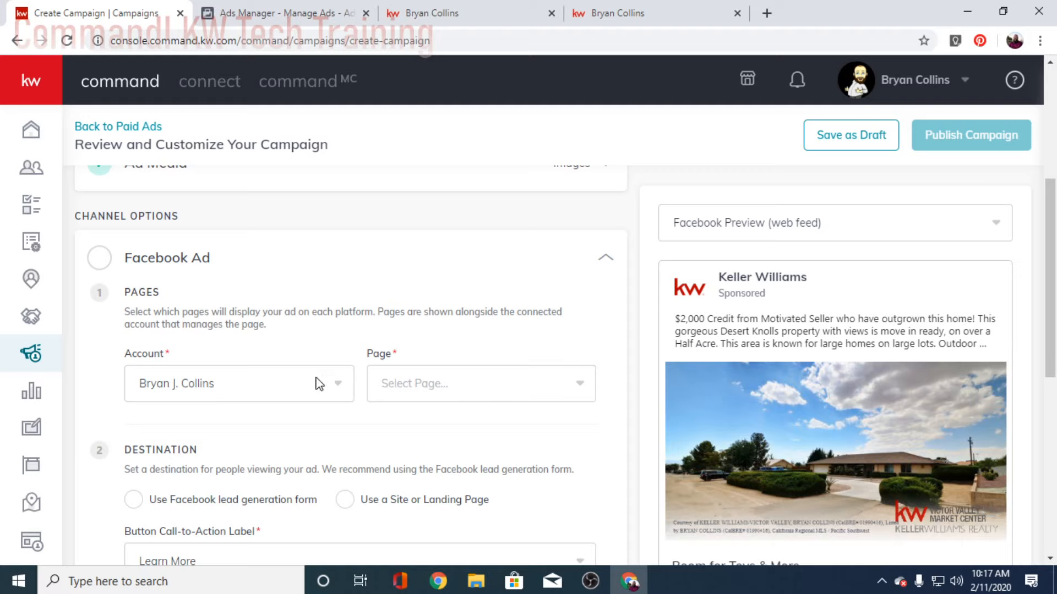
click(463, 397)
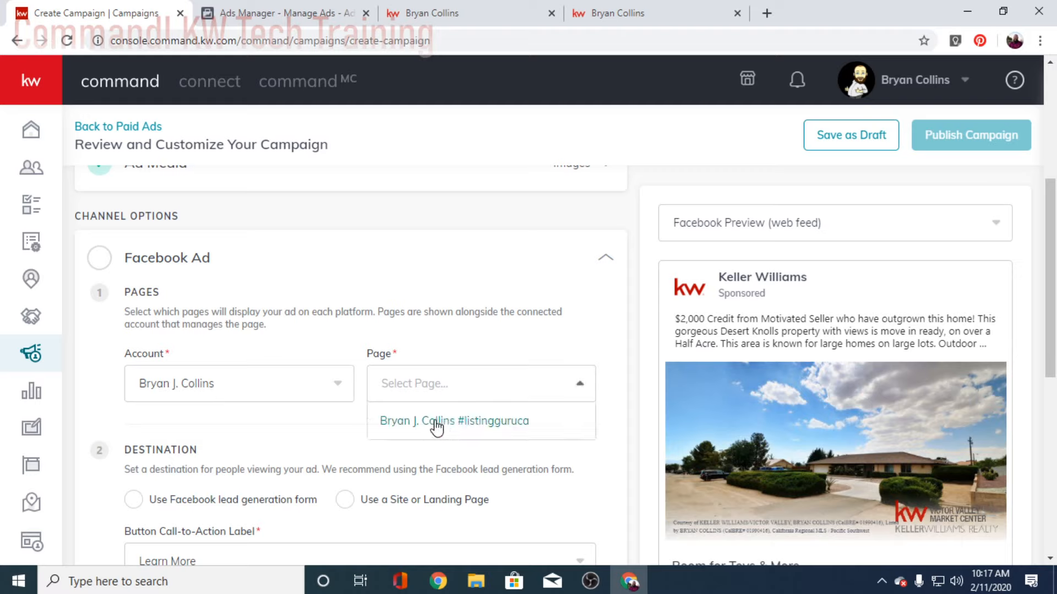
click(437, 424)
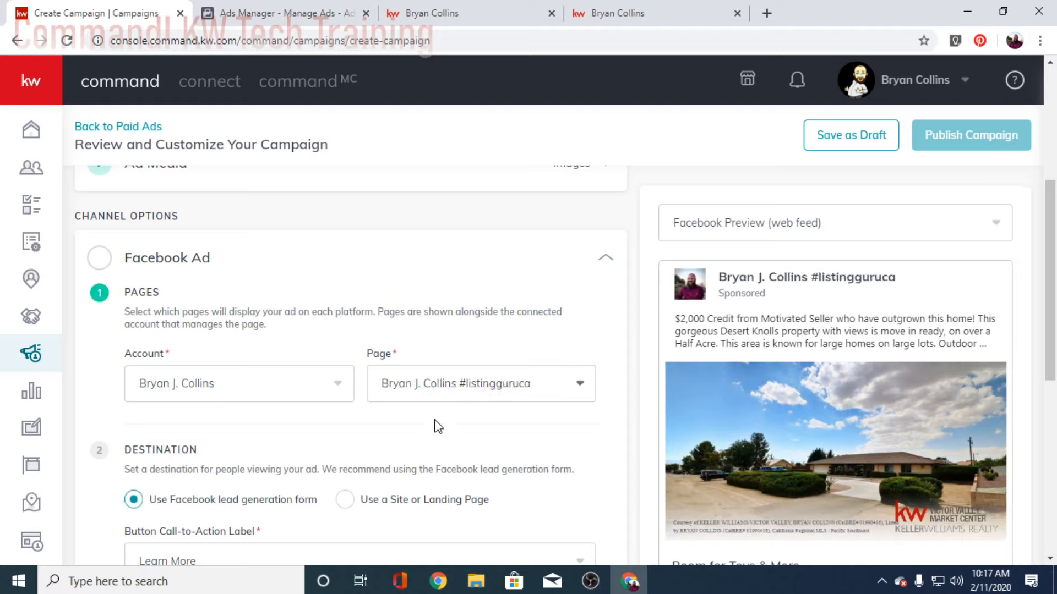
scroll(484, 410, down, 2)
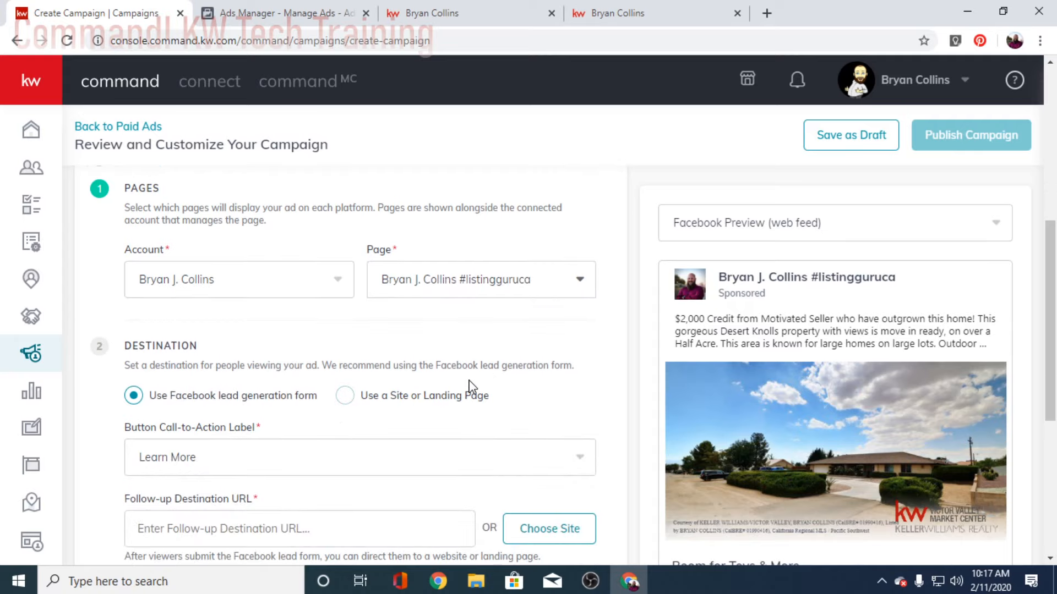
scroll(470, 386, up, 2)
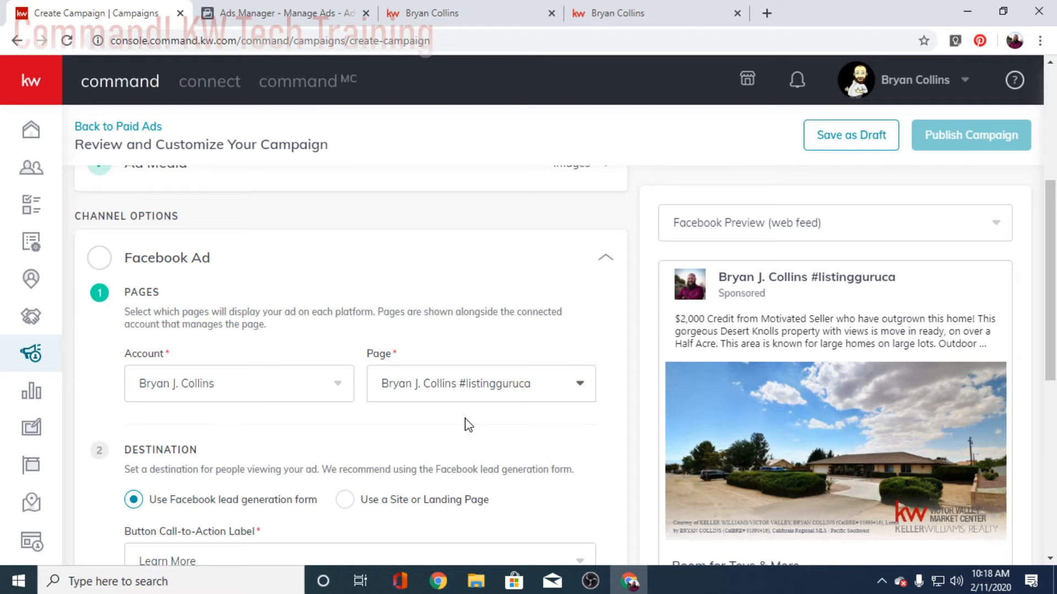
scroll(468, 425, down, 2)
scroll(467, 427, down, 2)
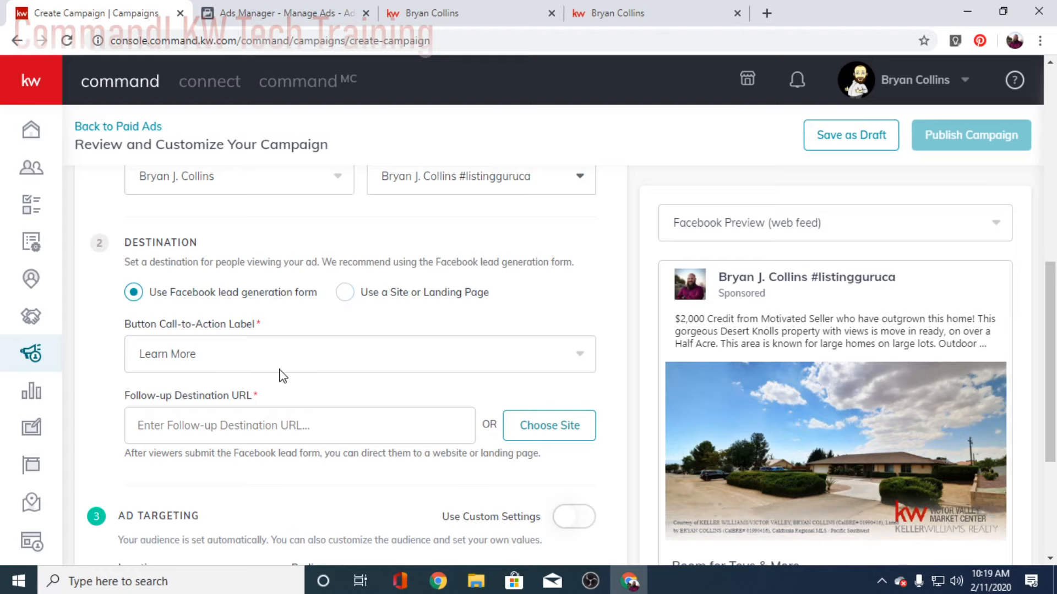
scroll(711, 389, down, 3)
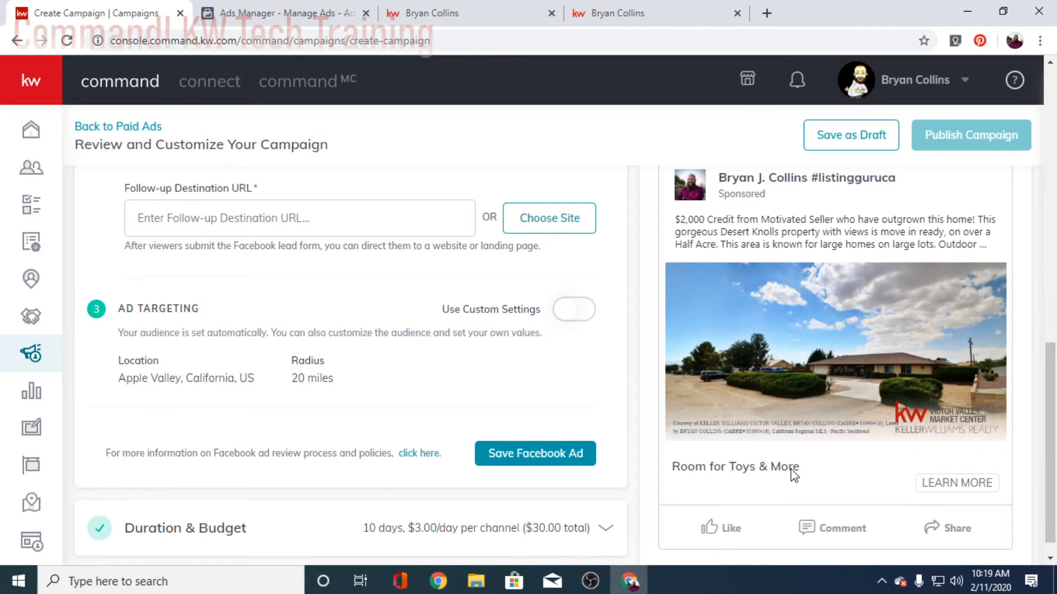
scroll(318, 418, up, 2)
click(226, 263)
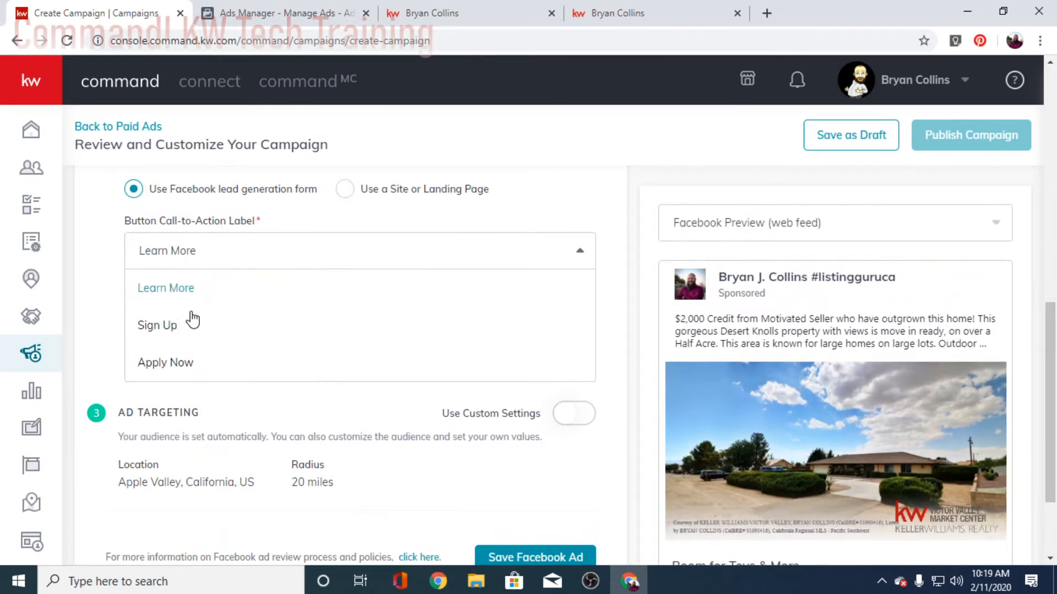
scroll(203, 360, down, 2)
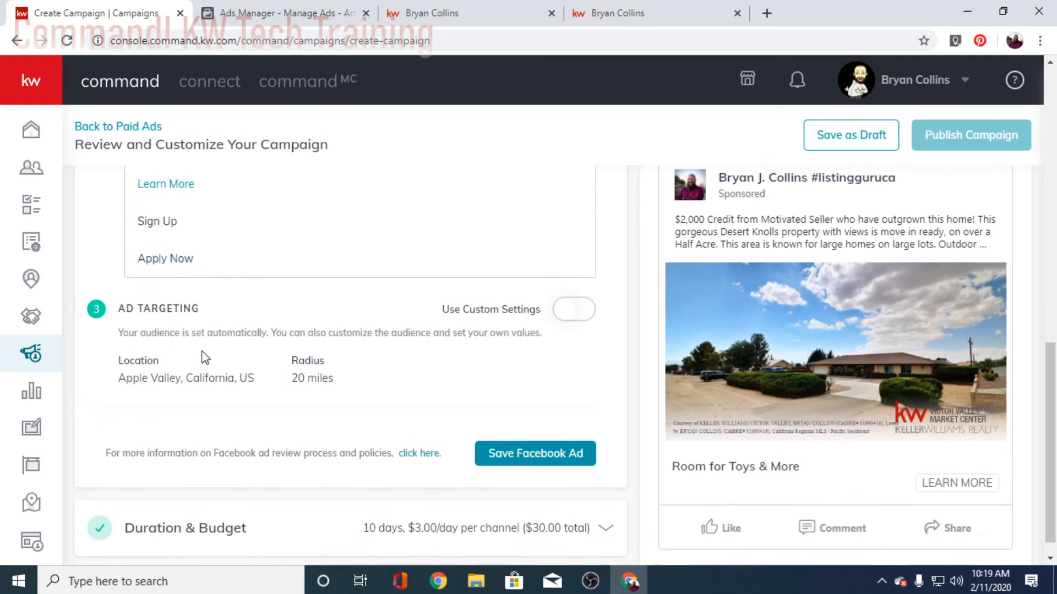
scroll(193, 275, up, 2)
click(202, 250)
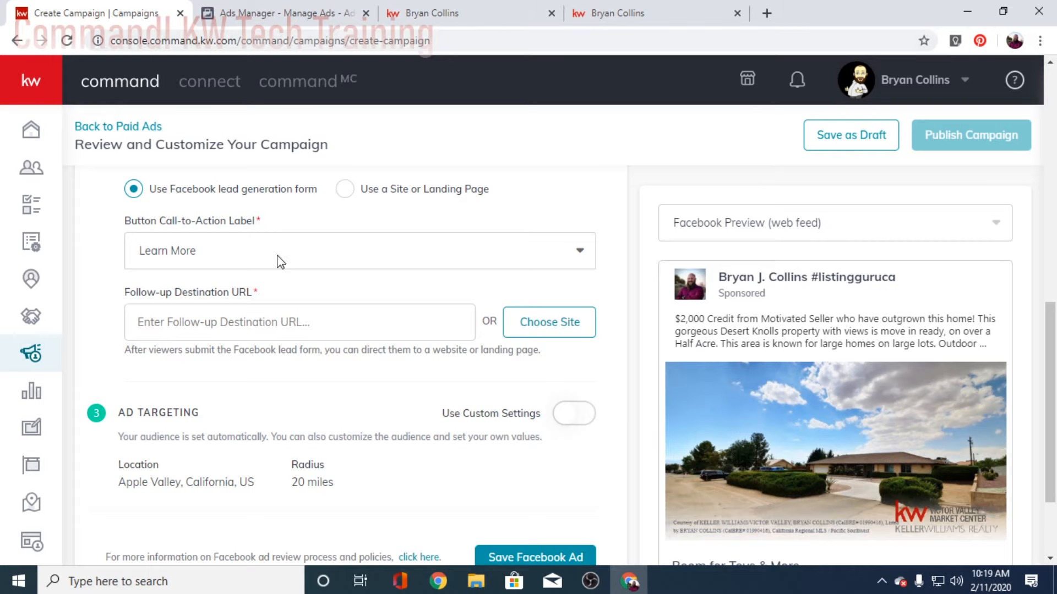
Step: Keep Learn More as the ad's call-to-action label
click(543, 334)
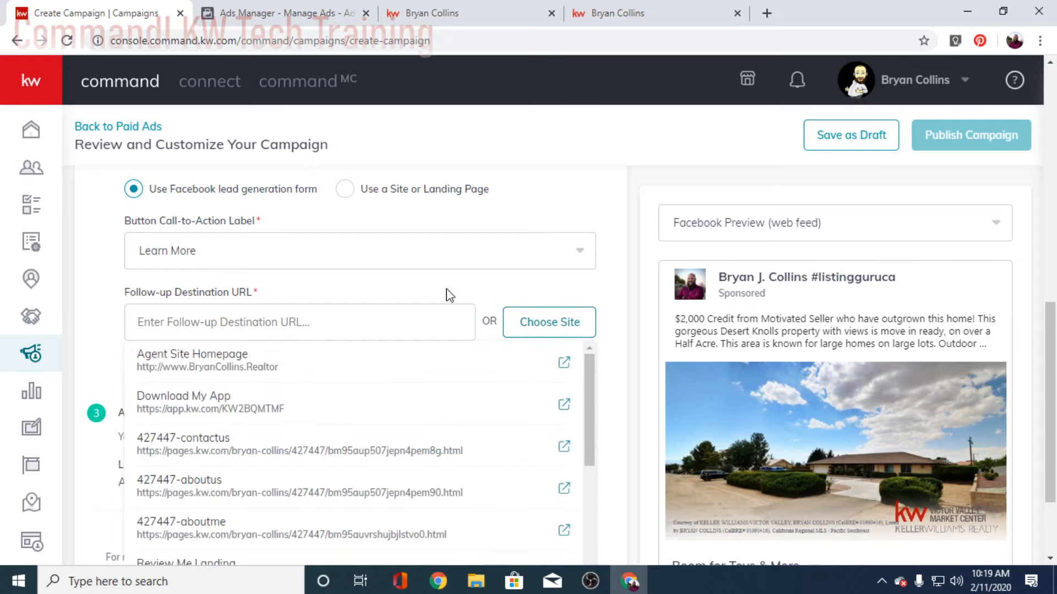
click(529, 262)
click(547, 266)
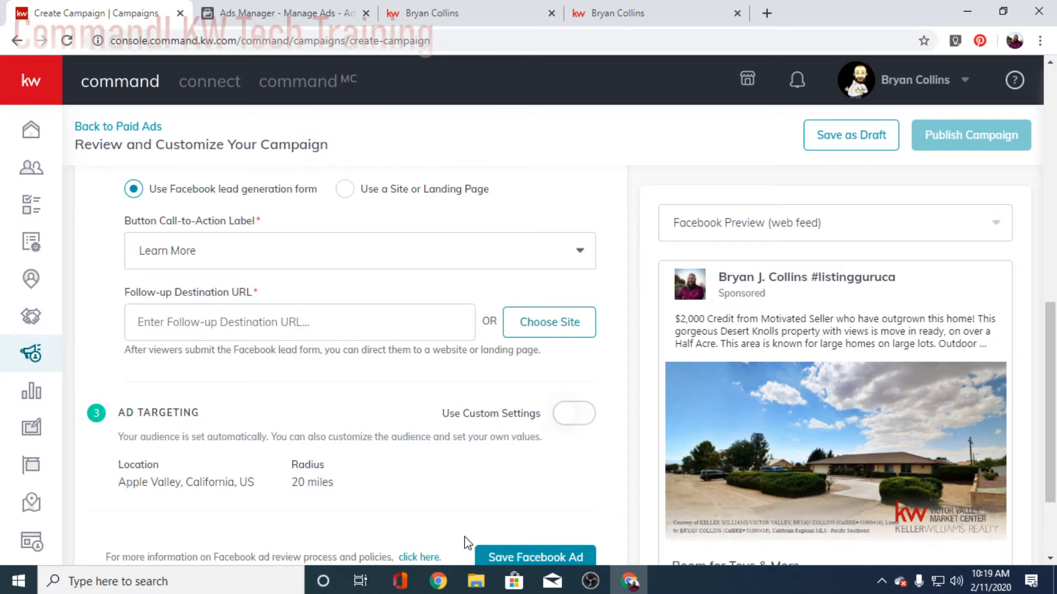
scroll(464, 540, down, 2)
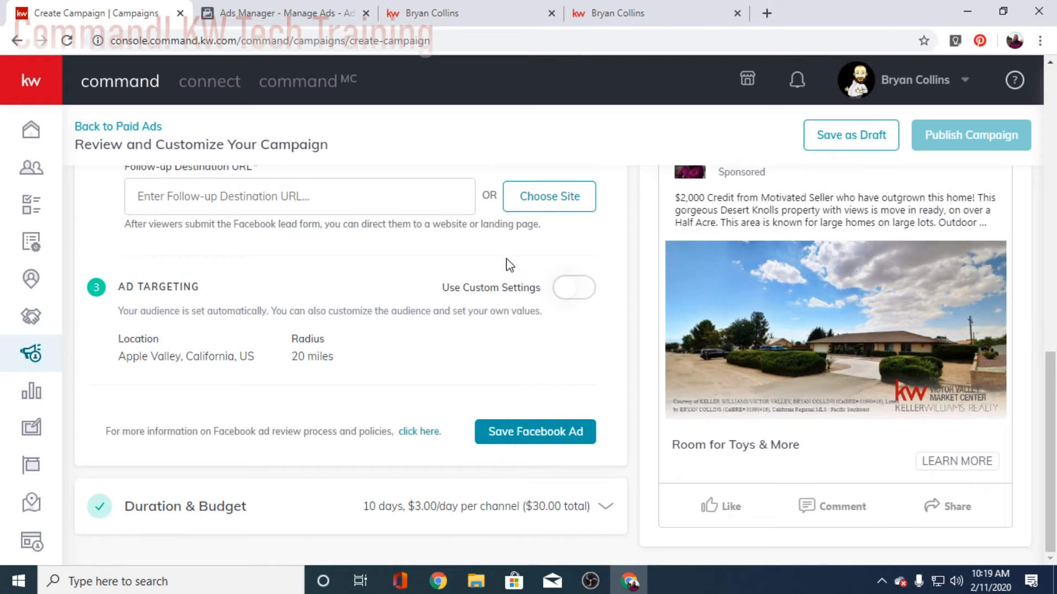
scroll(435, 328, up, 2)
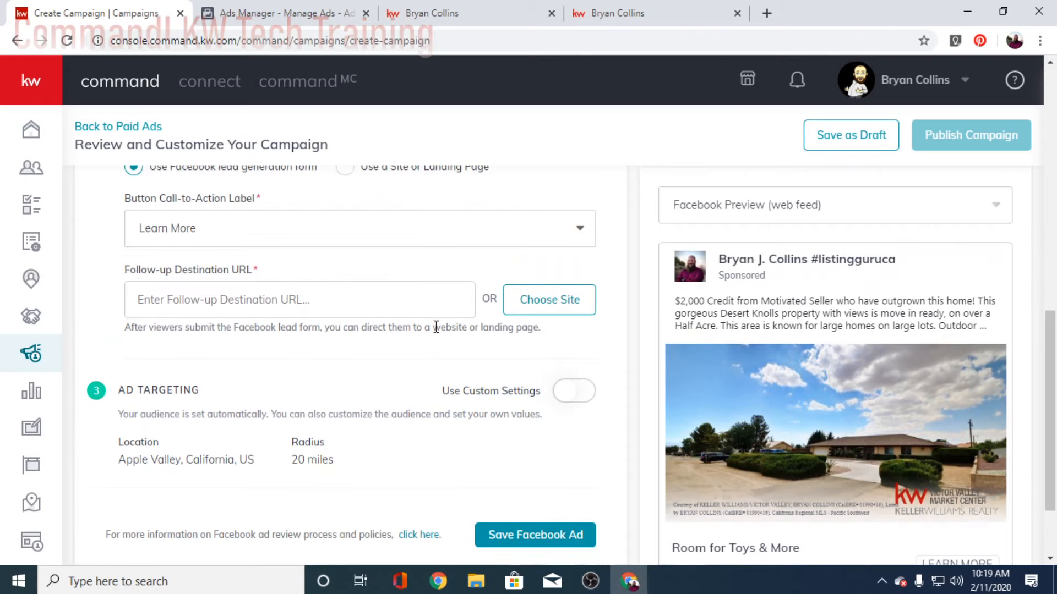
Step: Set the follow-up destination URL to the Tao Landing Page
click(547, 299)
scroll(352, 391, down, 2)
scroll(352, 413, down, 4)
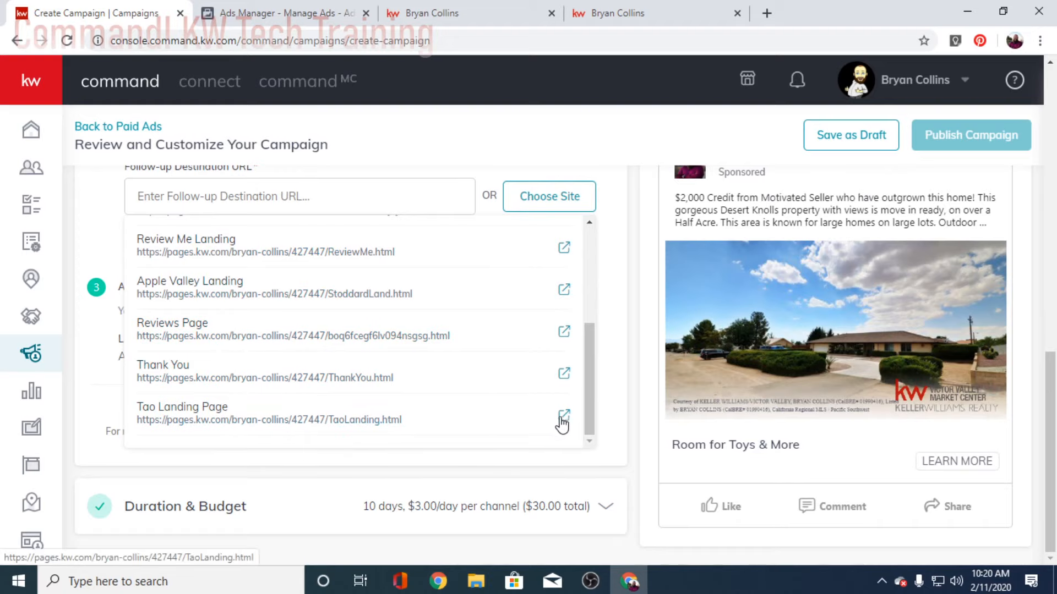
scroll(508, 368, up, 4)
scroll(508, 368, up, 4)
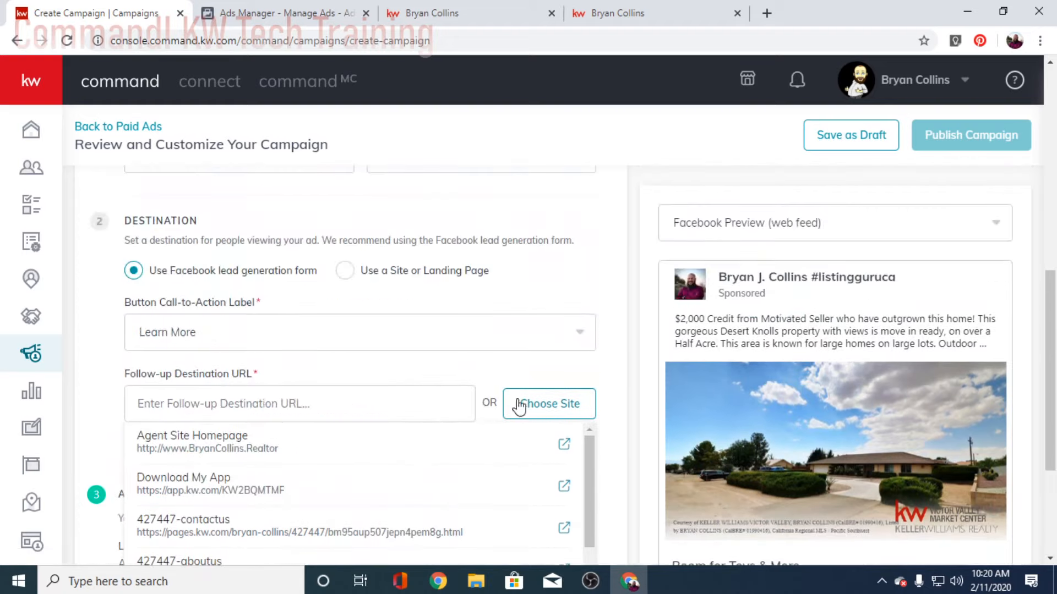
scroll(601, 359, down, 4)
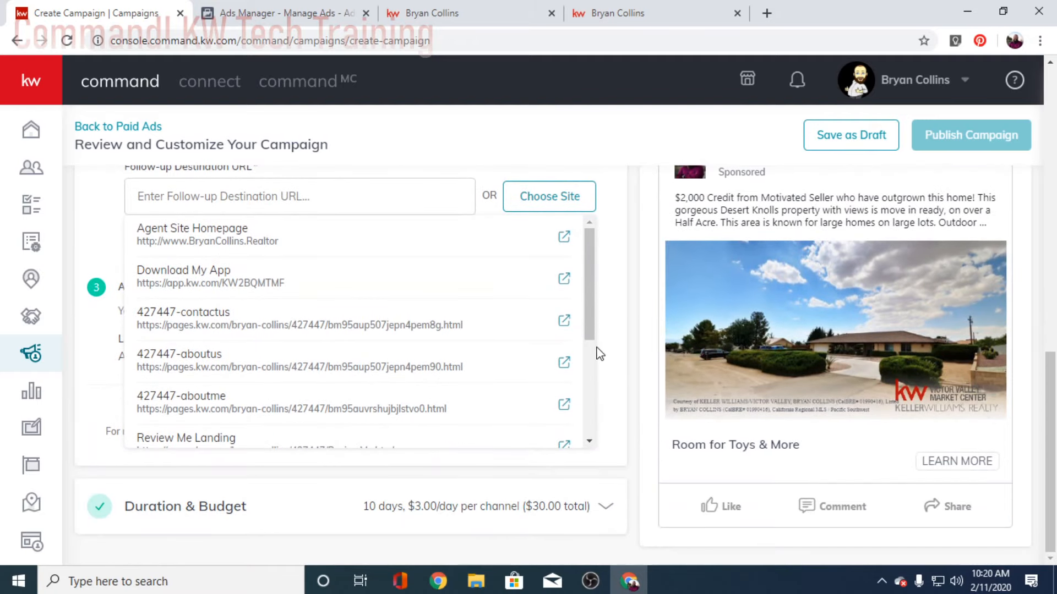
drag(589, 299, 602, 271)
scroll(378, 361, down, 2)
drag(593, 352, 592, 407)
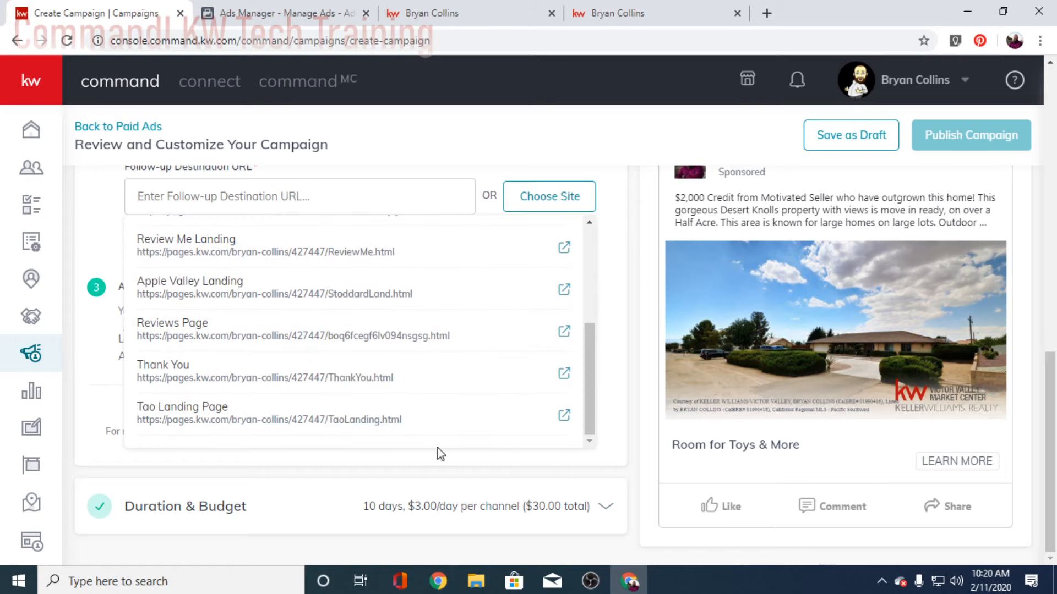
click(223, 419)
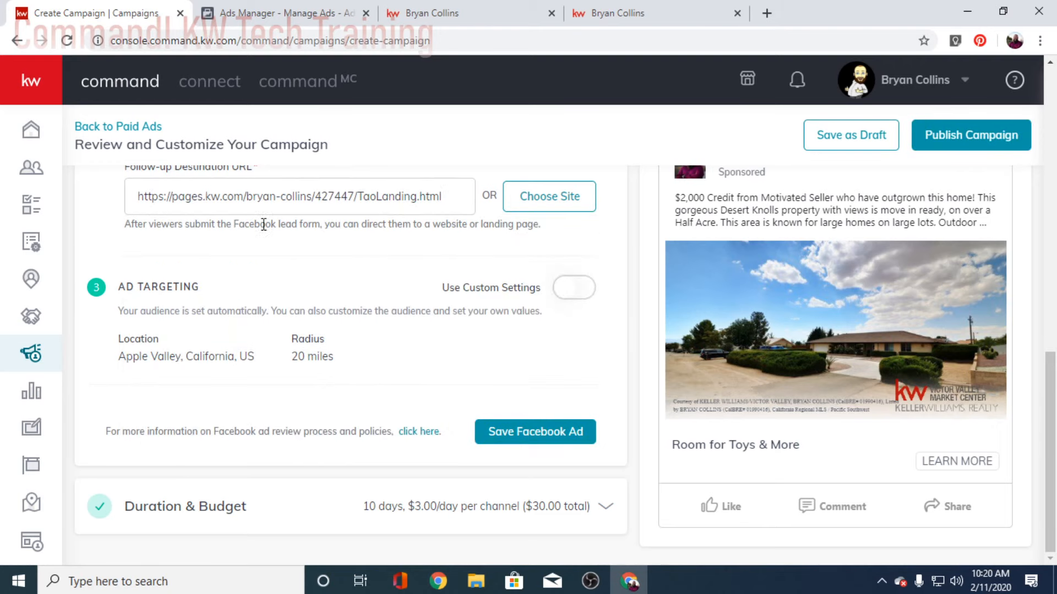
scroll(396, 325, up, 2)
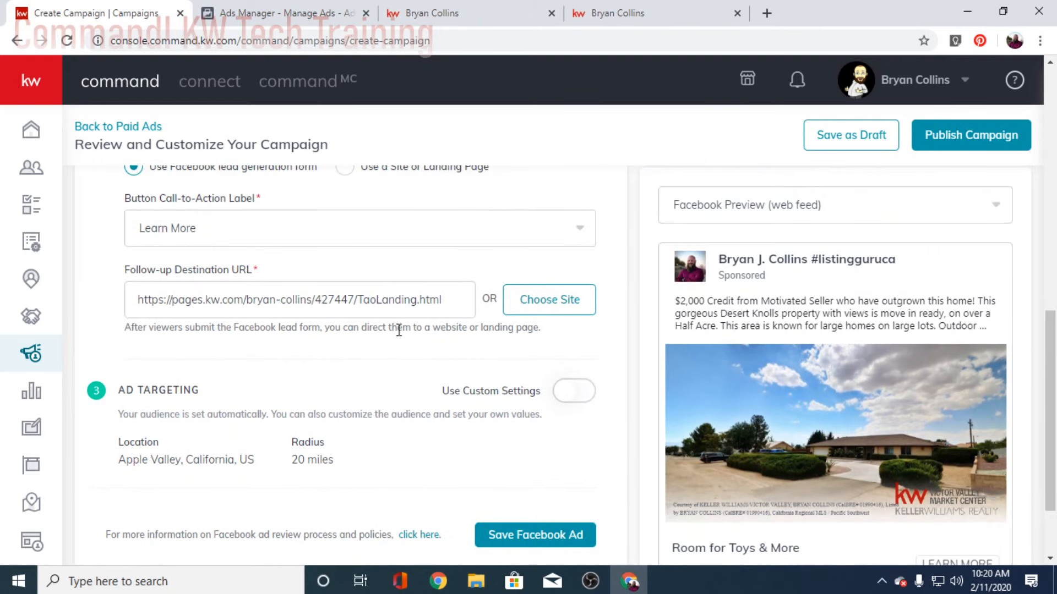
scroll(374, 358, down, 2)
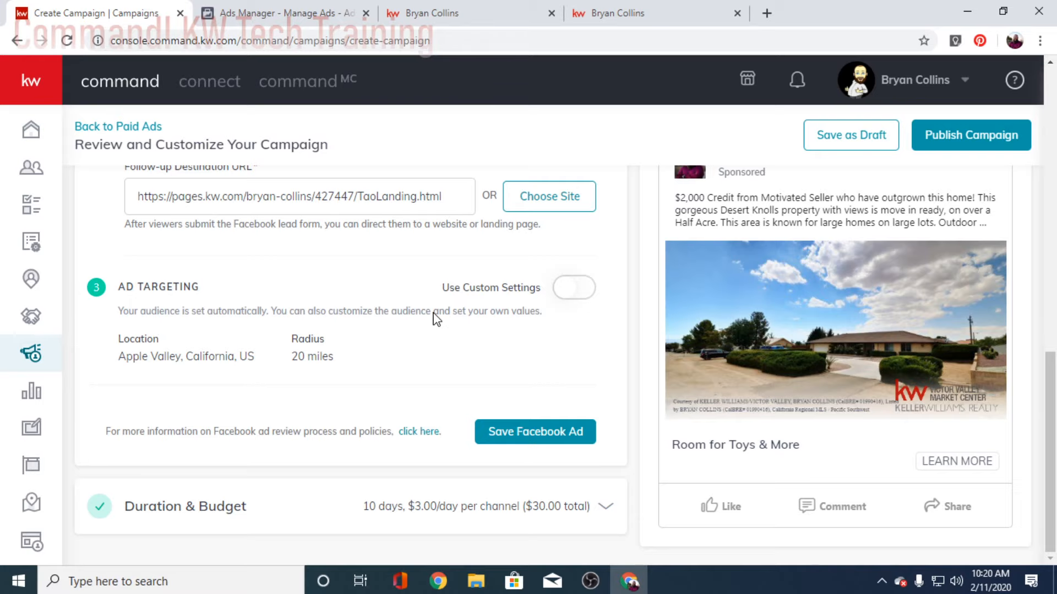
Step: Switch targeting to custom settings: 35-mile radius around Apple Valley, California
click(572, 297)
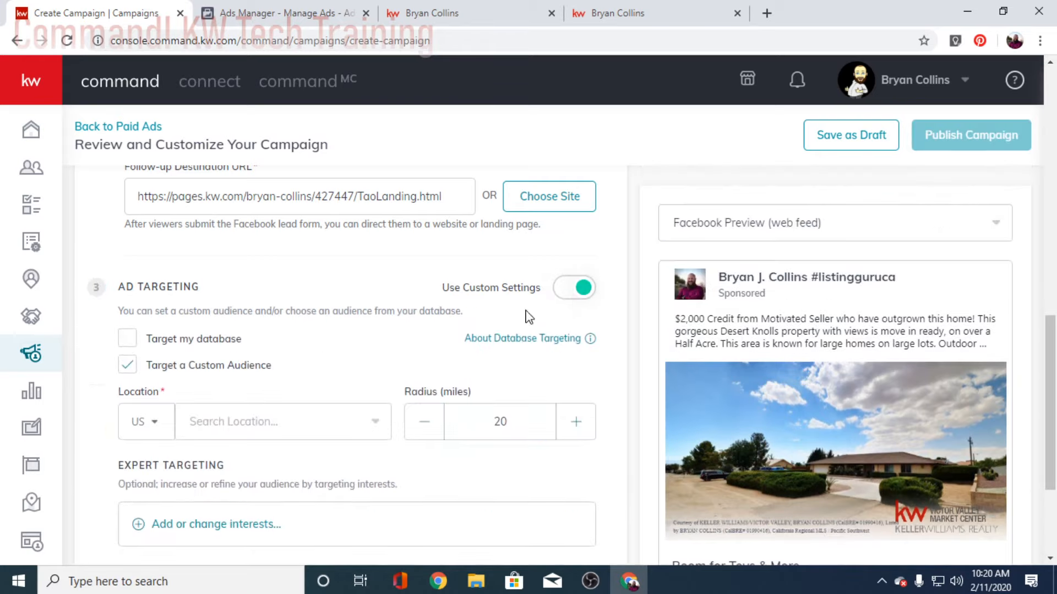
click(576, 422)
drag(514, 422, 460, 439)
text(35)
click(247, 423)
click(259, 352)
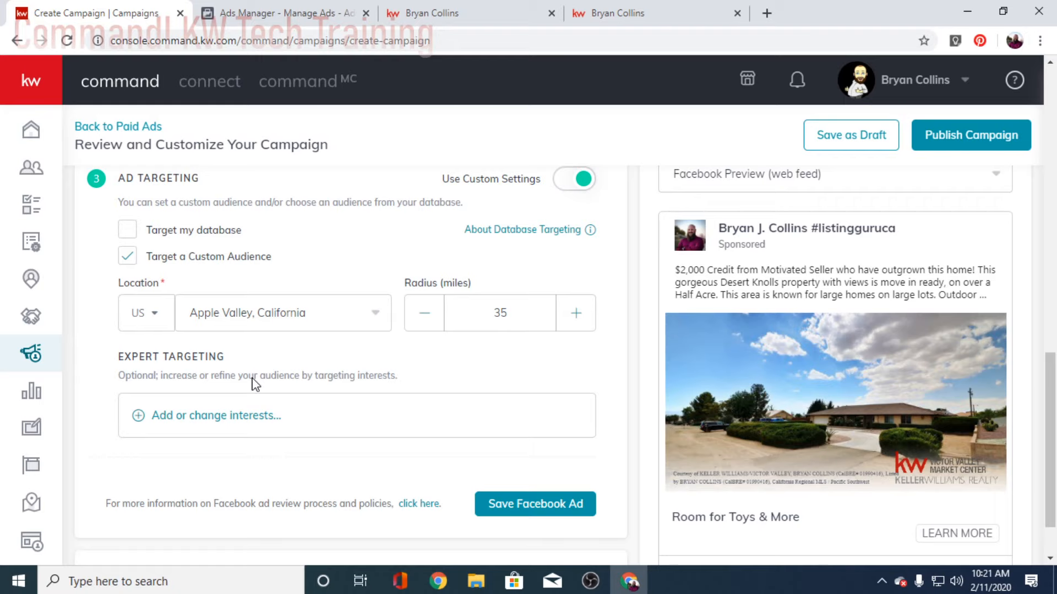
scroll(264, 383, down, 1)
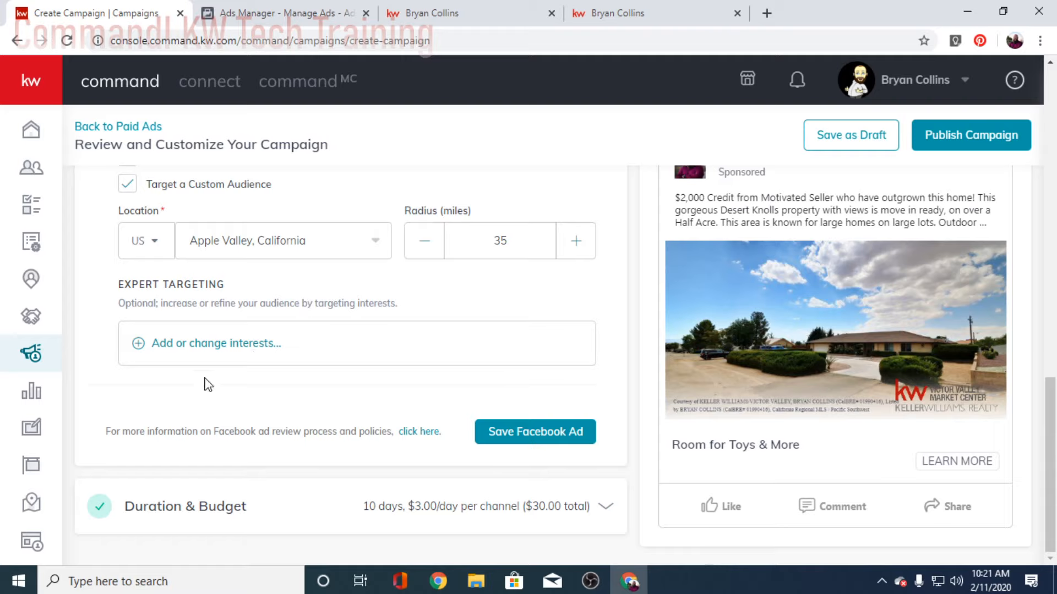
Step: Open Expert Targeting and browse the expanded Interests list with audience sizes
click(194, 344)
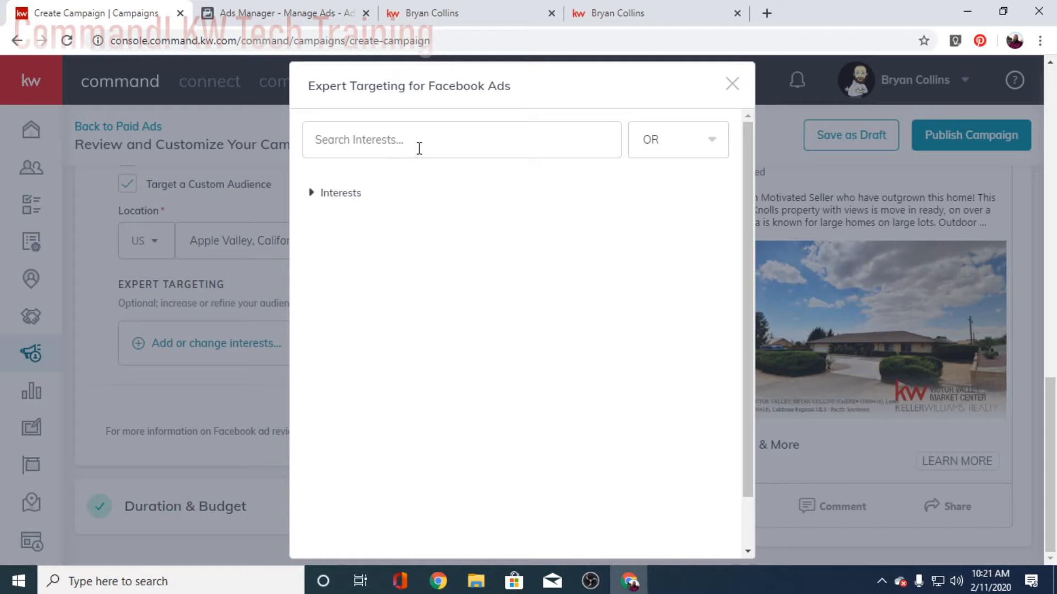
click(312, 194)
scroll(370, 338, down, 5)
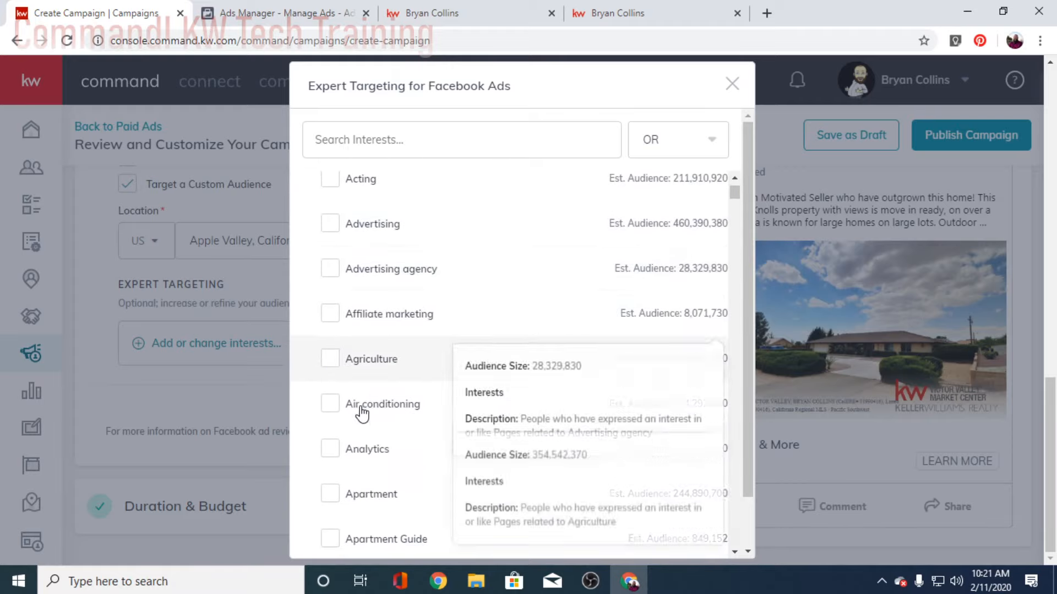
scroll(362, 416, down, 4)
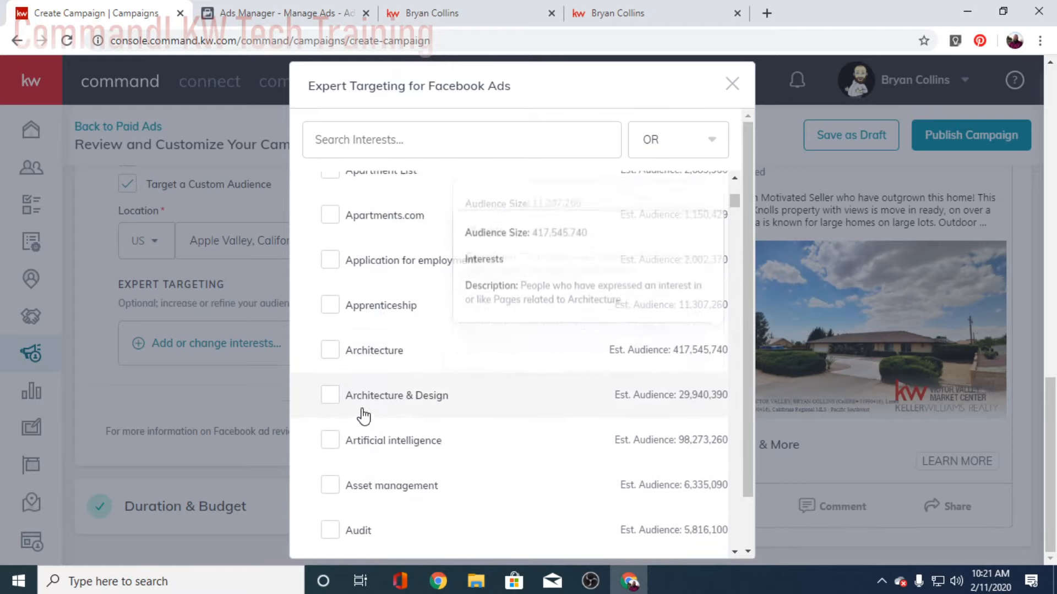
scroll(361, 413, up, 2)
scroll(365, 421, down, 4)
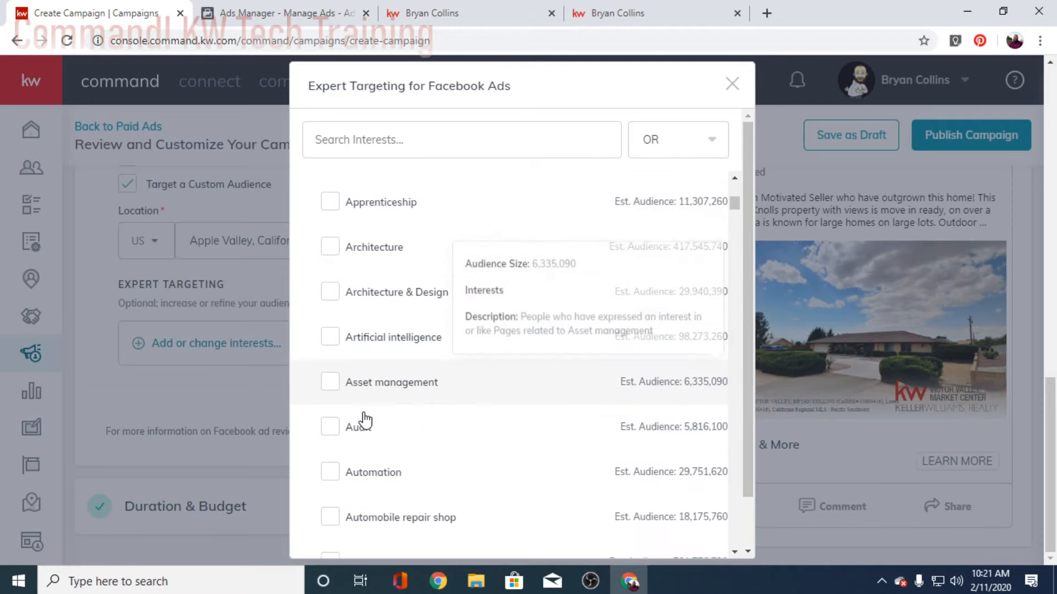
scroll(374, 435, up, 5)
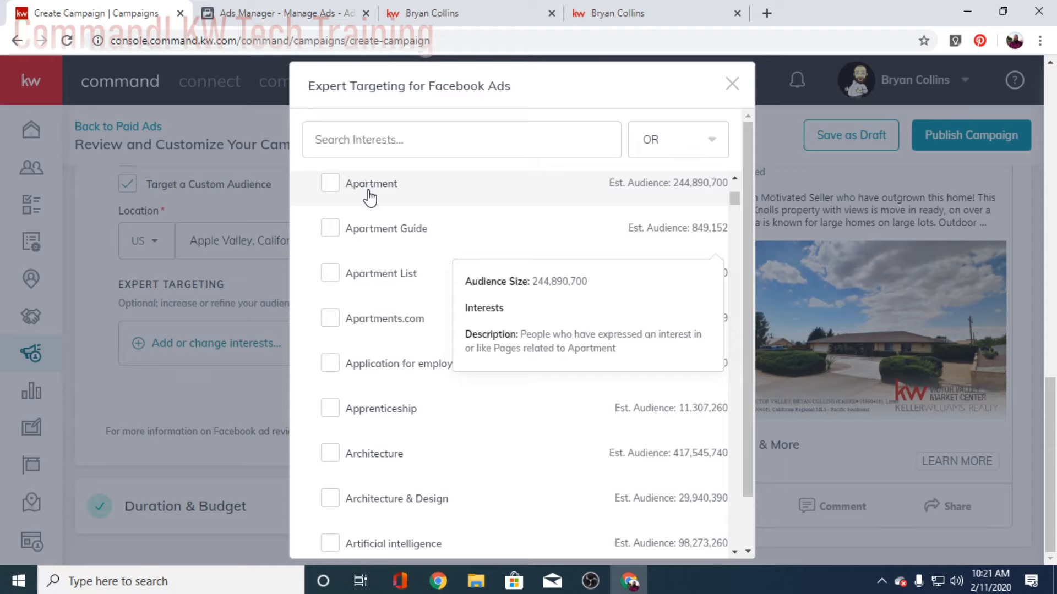
scroll(406, 425, down, 5)
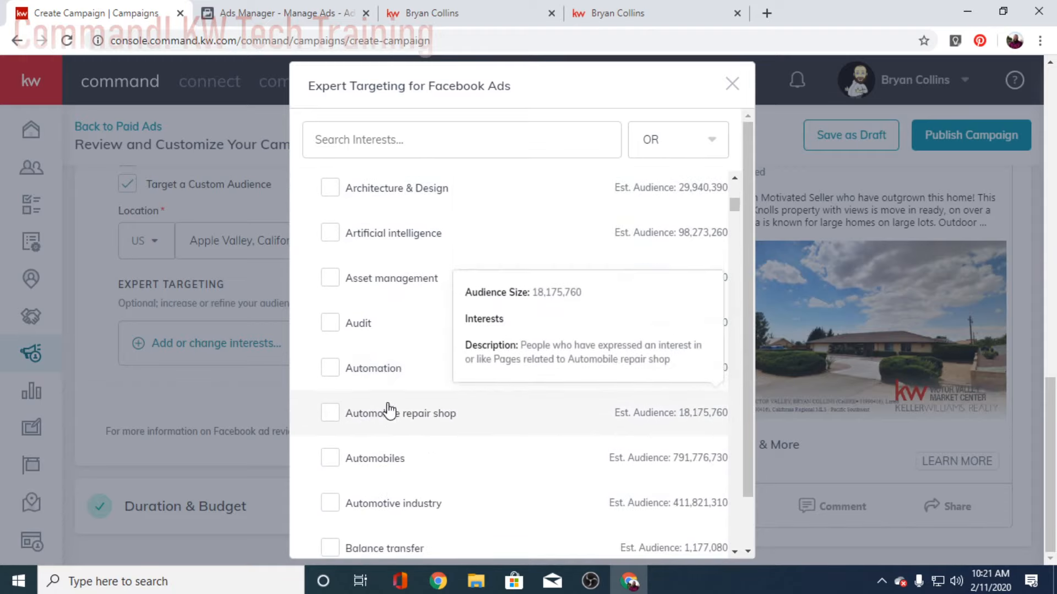
scroll(390, 414, down, 6)
scroll(390, 414, down, 6)
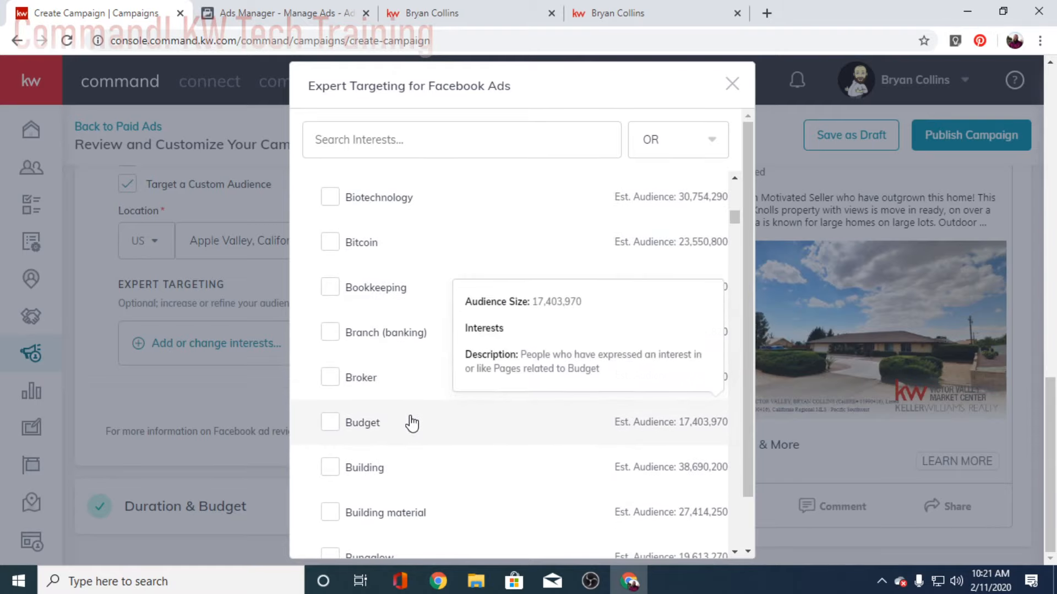
scroll(410, 426, down, 6)
scroll(405, 434, down, 1)
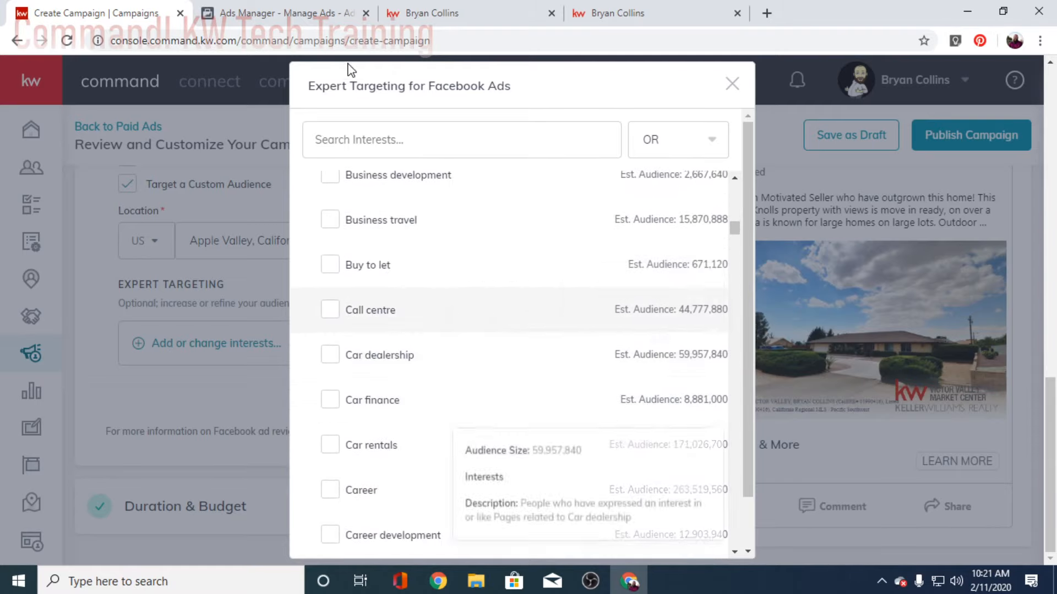
click(383, 134)
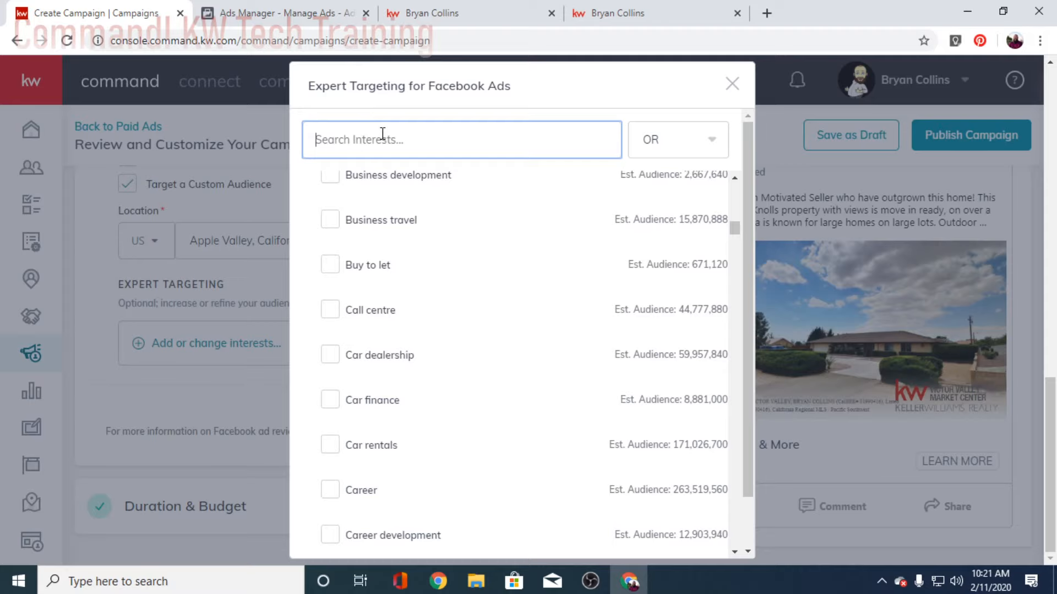
Step: Search interests for 'home' and then 'hgtv', closing the dialog without adding any
text(home)
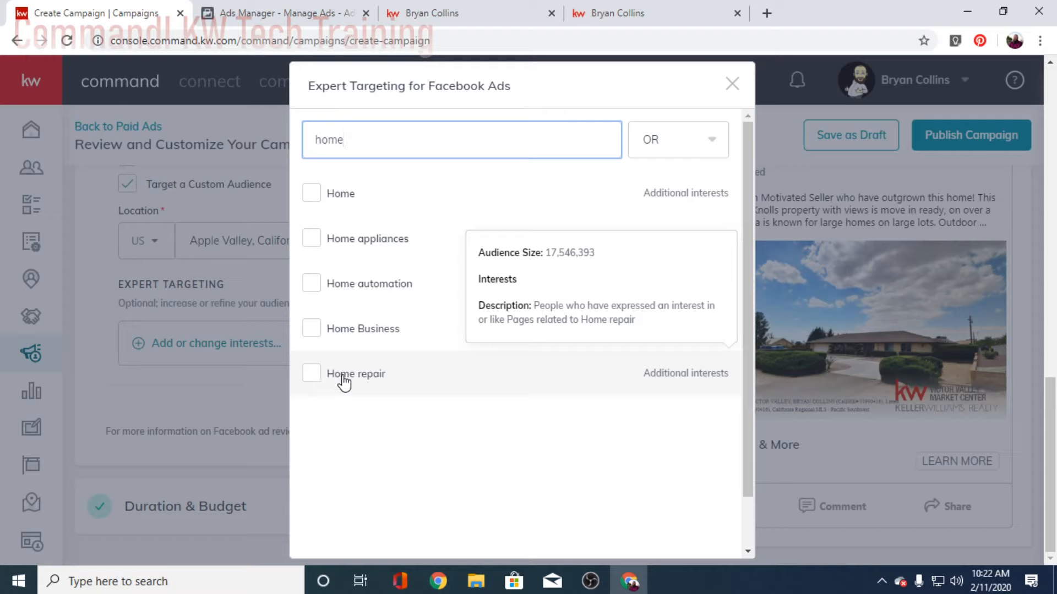
drag(374, 145, 314, 142)
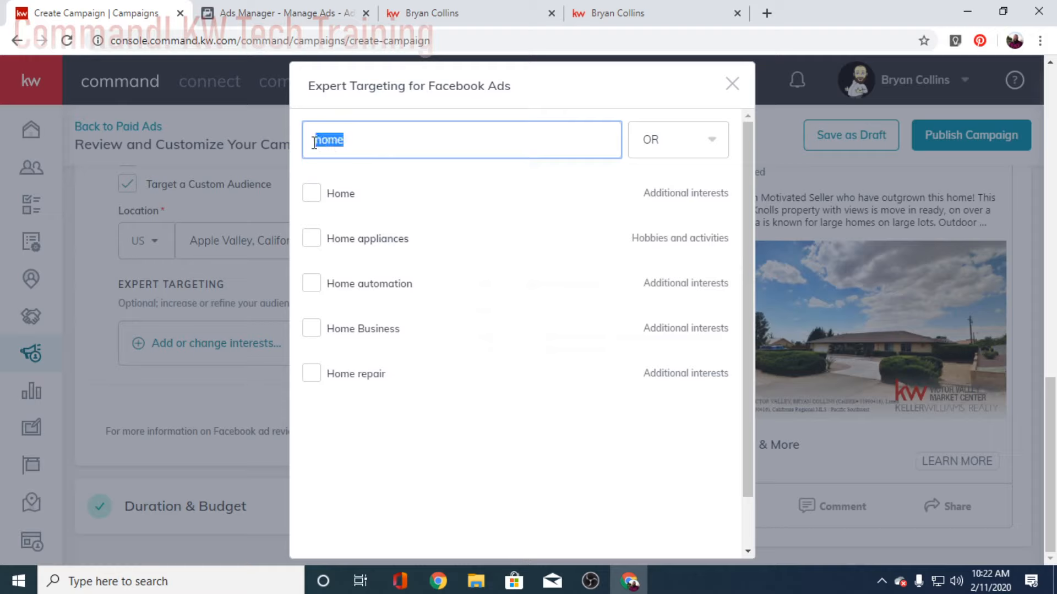
text(hgtv)
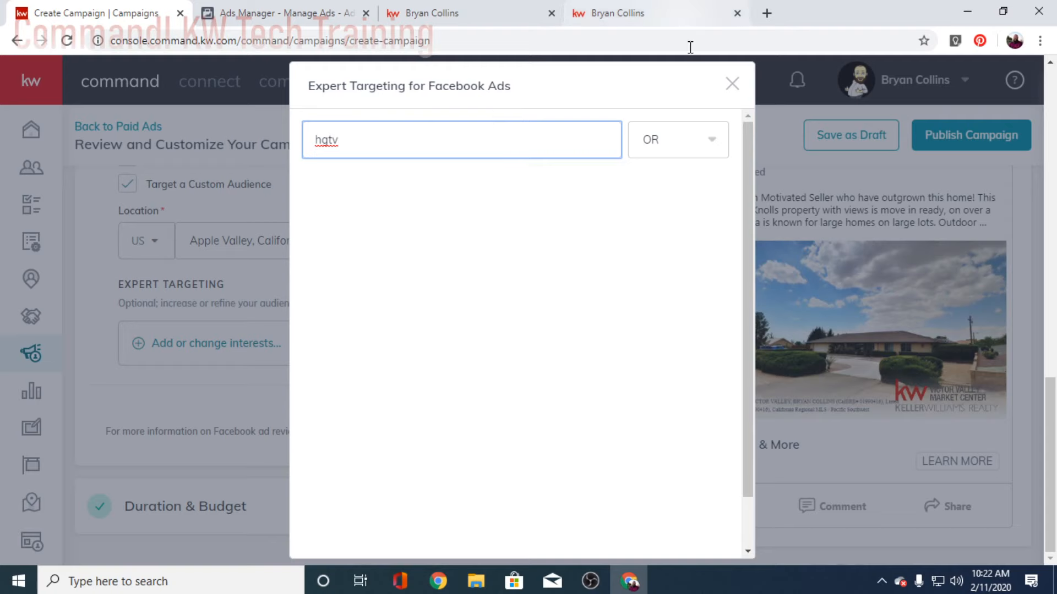
click(732, 84)
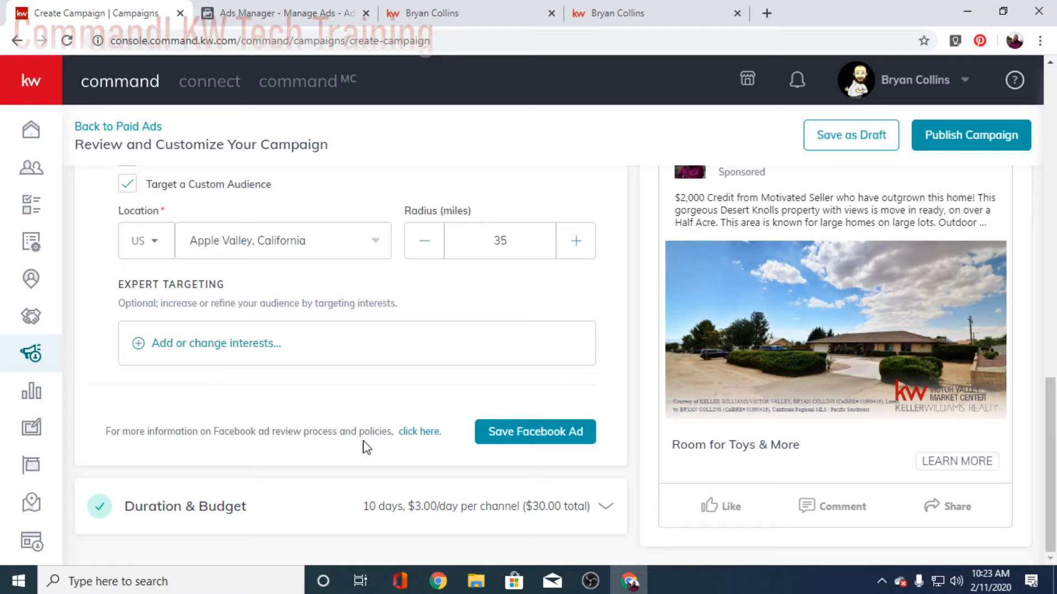
Step: Save Duration & Budget at 10 days, $3.00/day per channel, $30.00 total
click(397, 517)
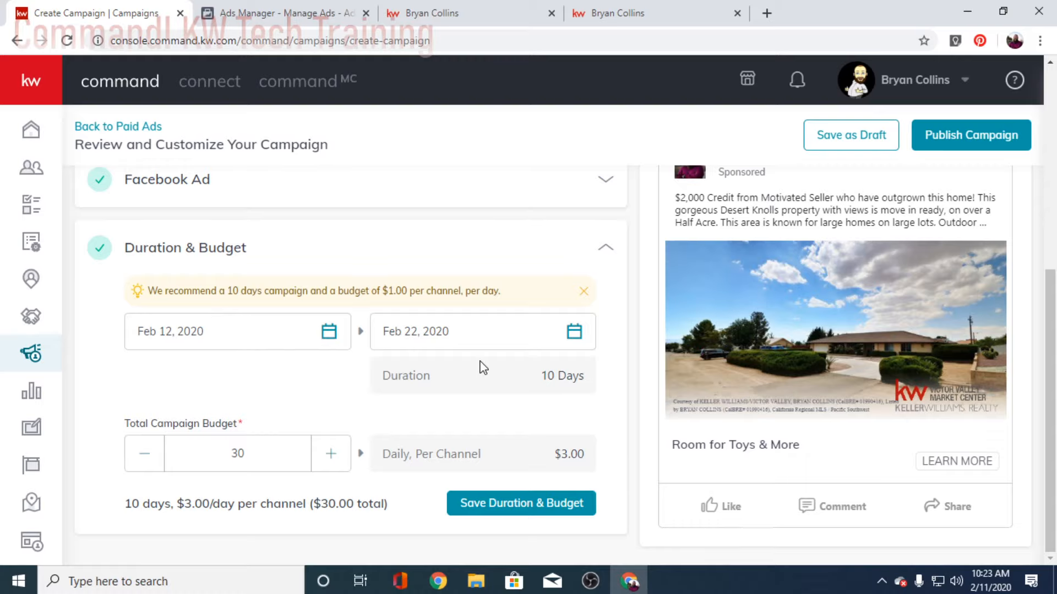
scroll(484, 368, up, 6)
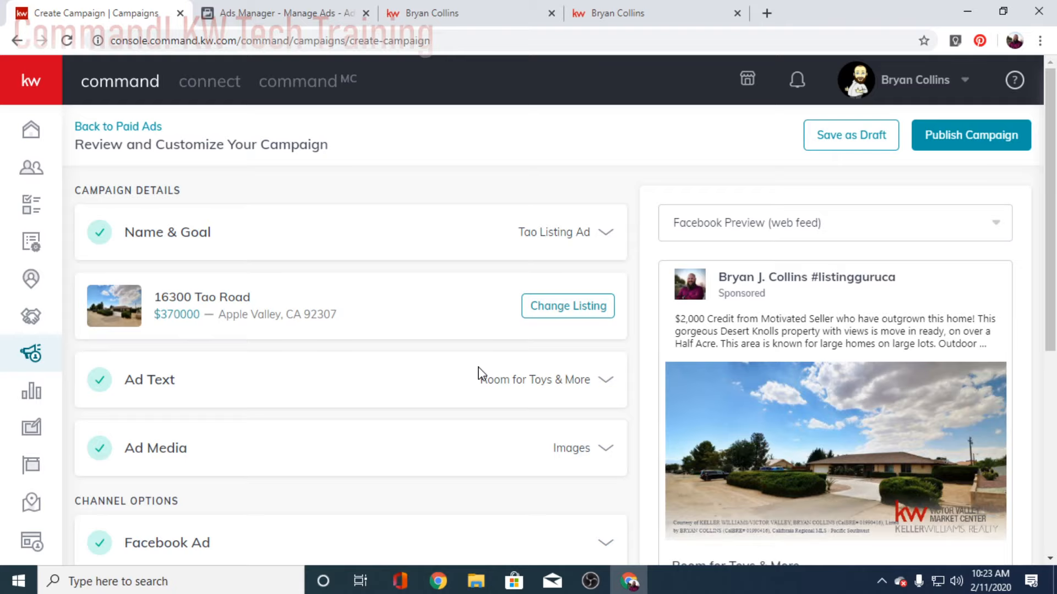
scroll(478, 373, down, 5)
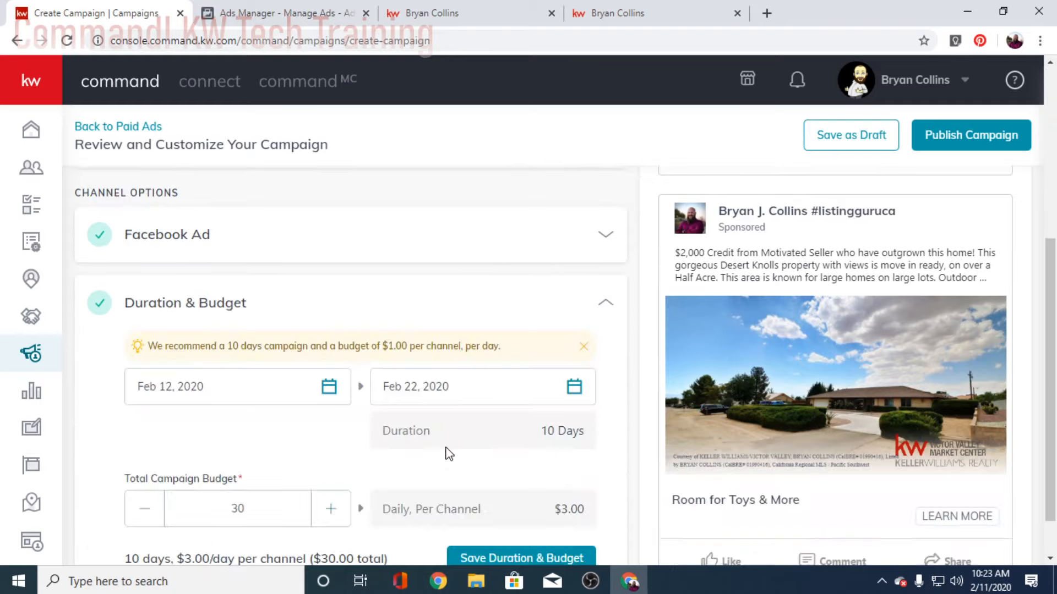
scroll(448, 454, down, 1)
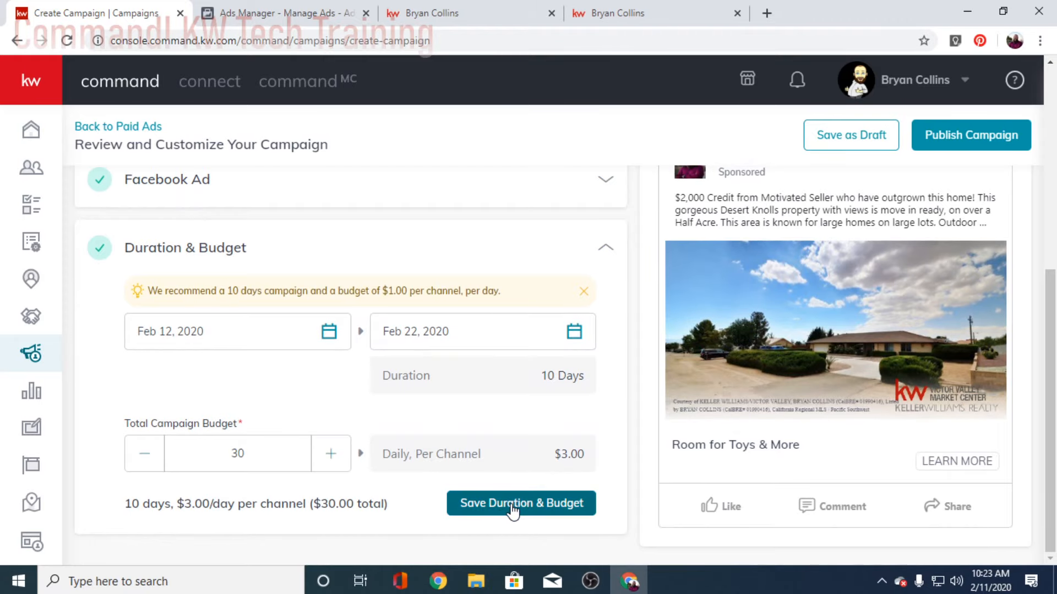
click(511, 504)
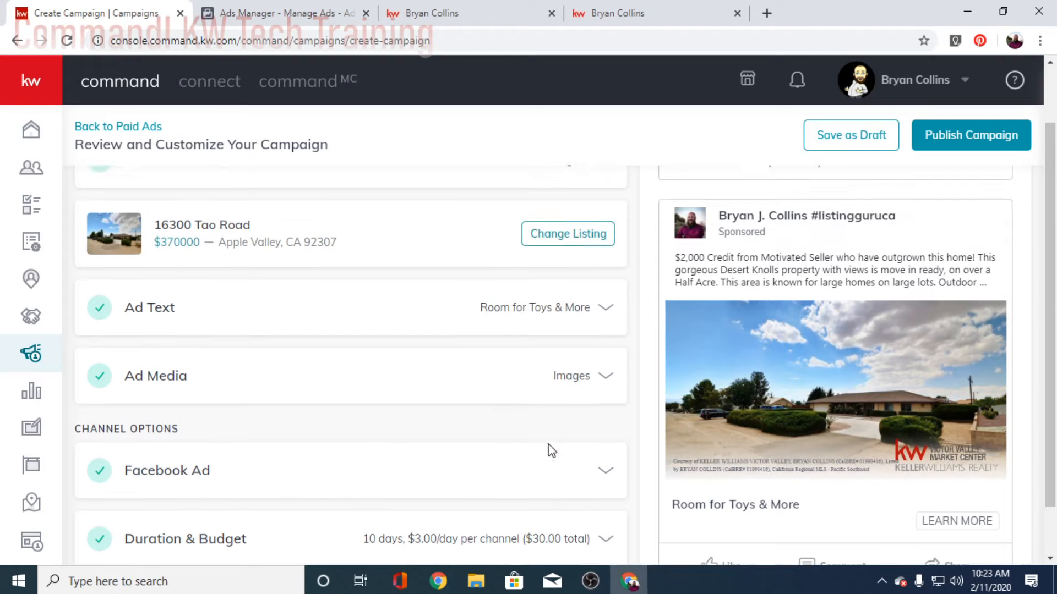
scroll(552, 451, up, 1)
scroll(571, 337, down, 3)
scroll(568, 341, up, 3)
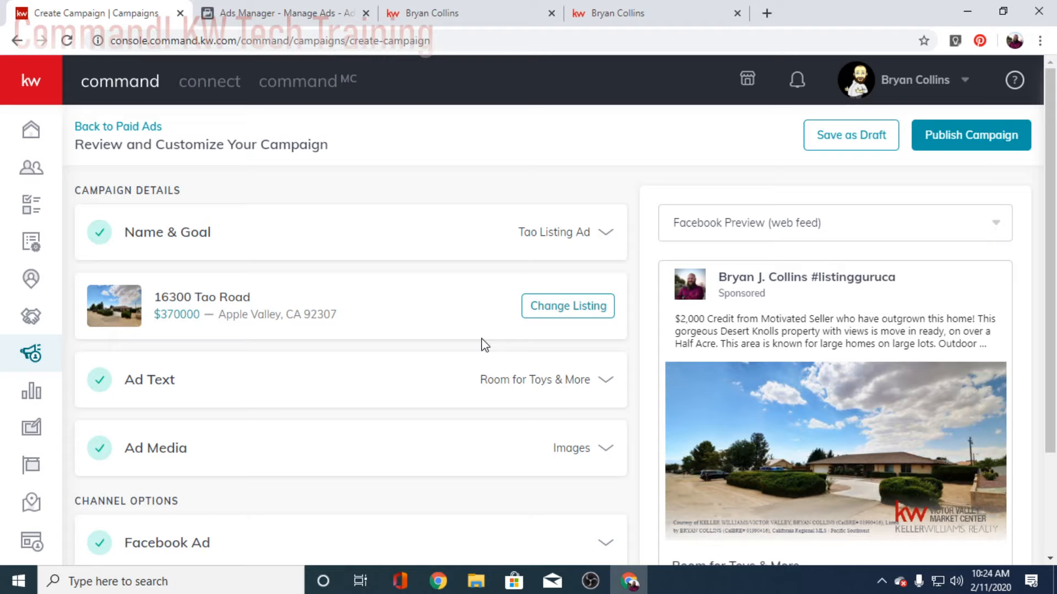
scroll(650, 331, down, 3)
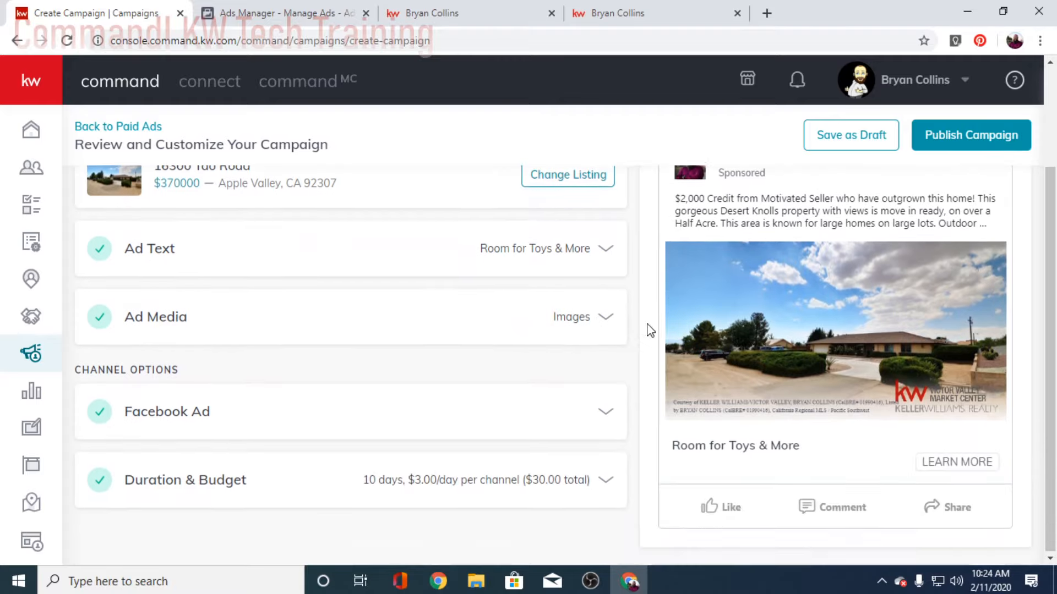
scroll(606, 330, up, 3)
click(825, 226)
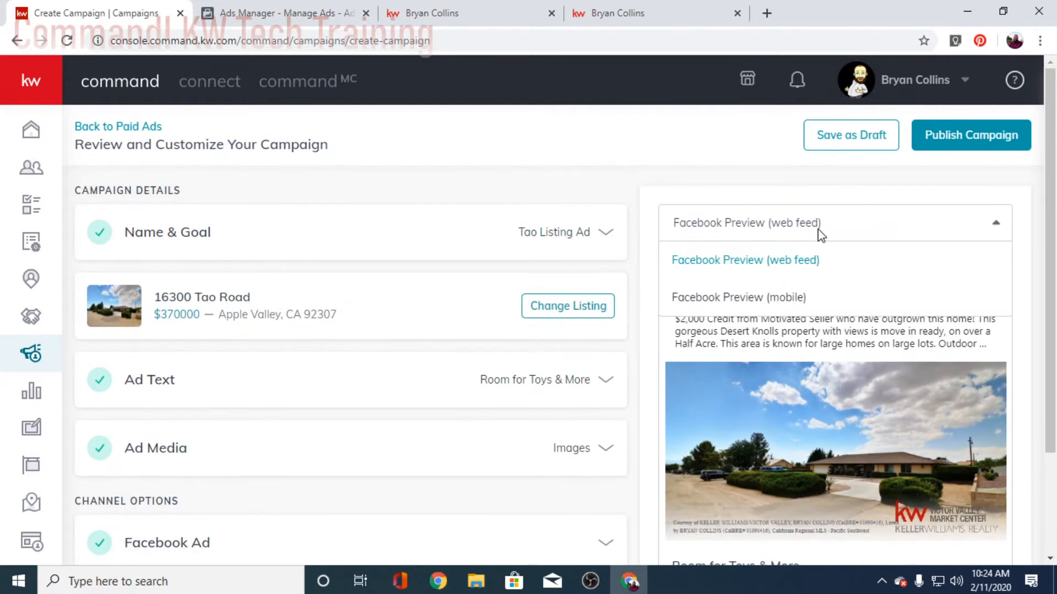
click(749, 297)
scroll(770, 286, down, 2)
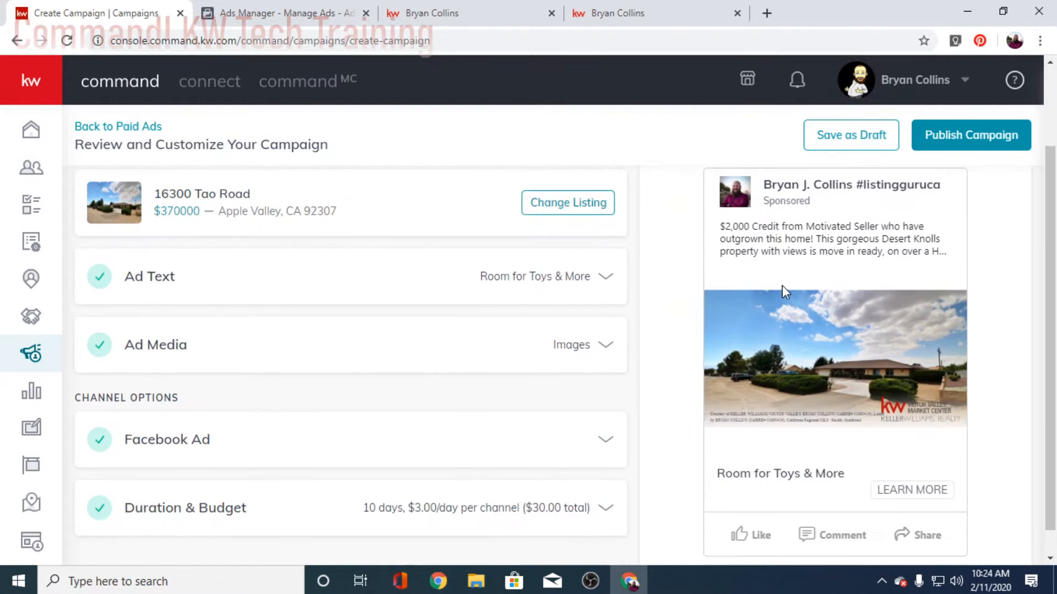
scroll(784, 291, up, 2)
scroll(1005, 300, down, 2)
scroll(1008, 301, up, 2)
click(800, 234)
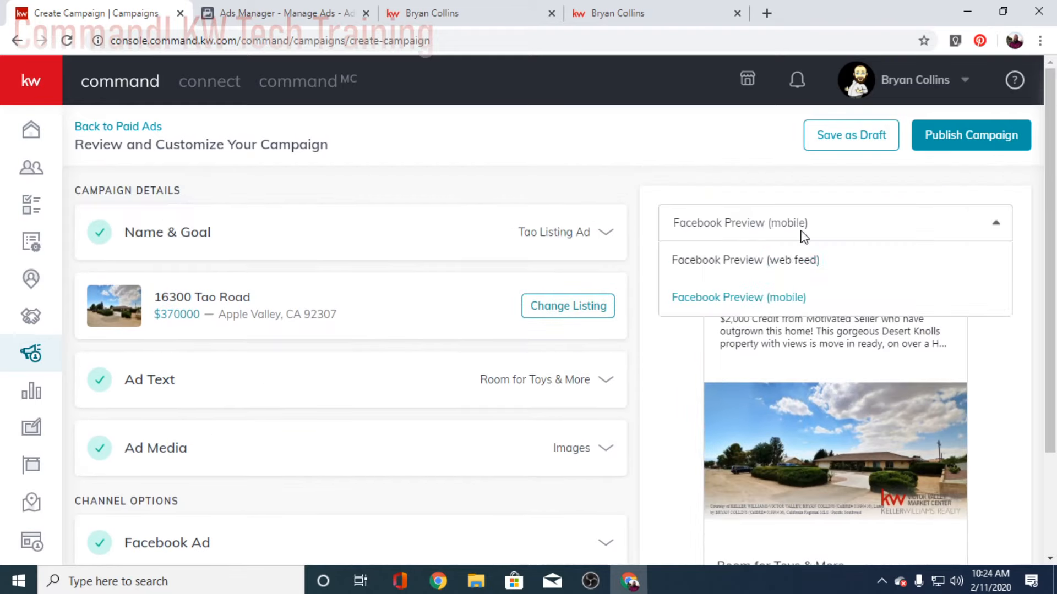
click(776, 261)
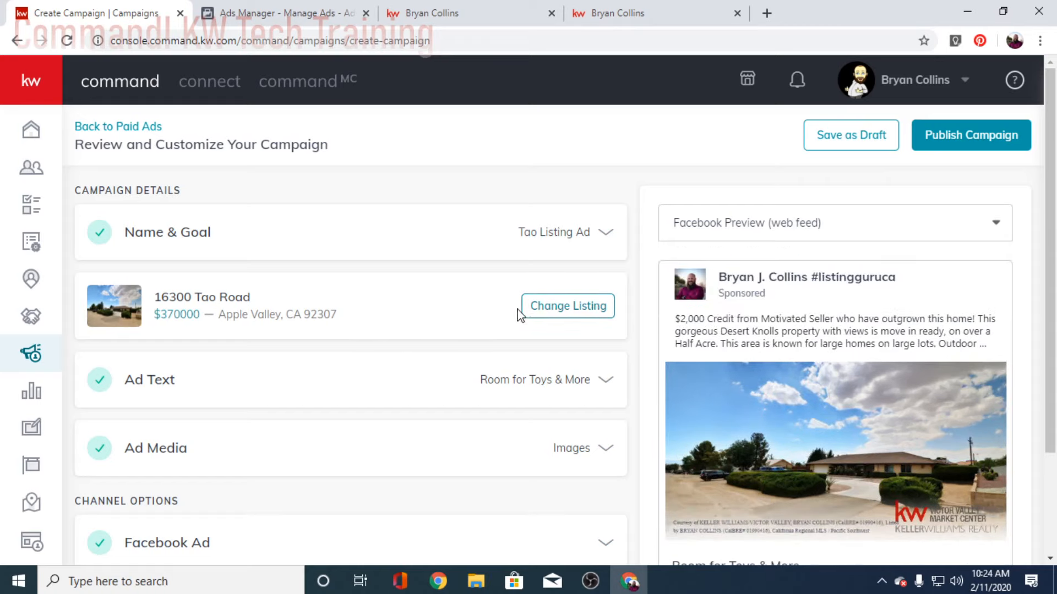
click(549, 307)
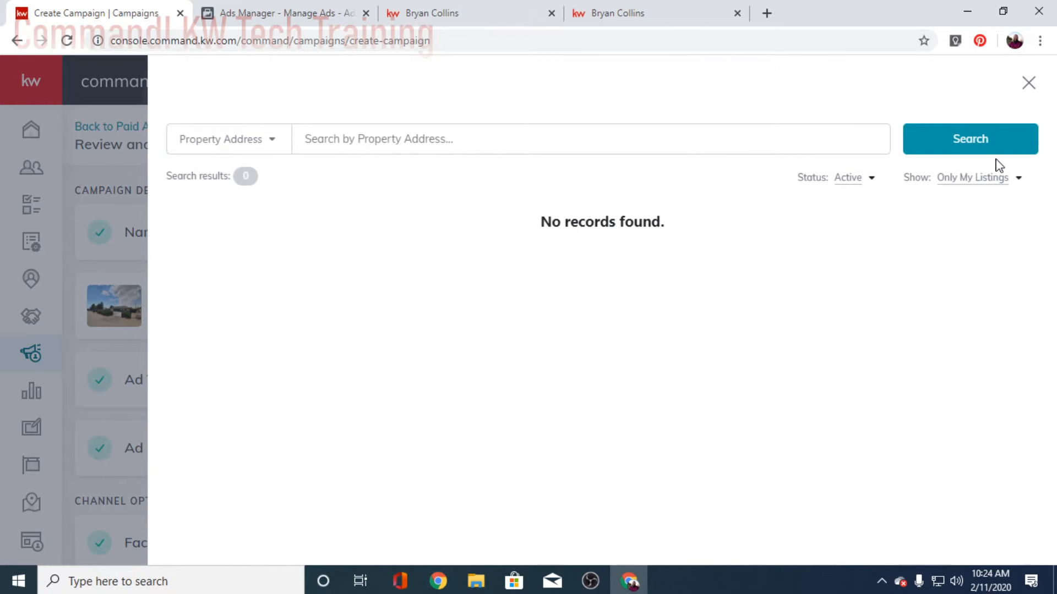
click(975, 179)
click(949, 202)
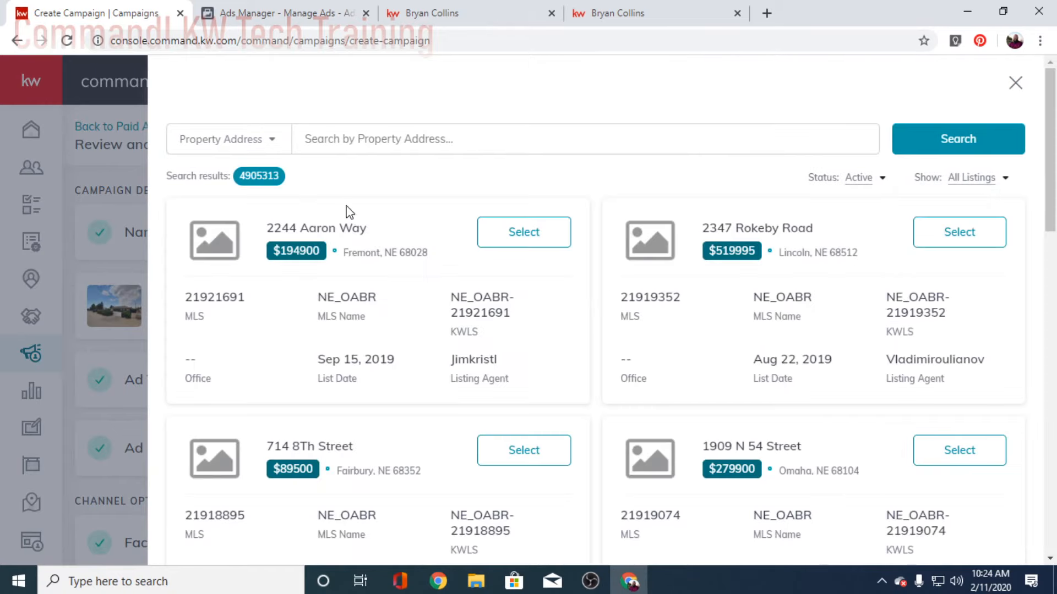
click(392, 143)
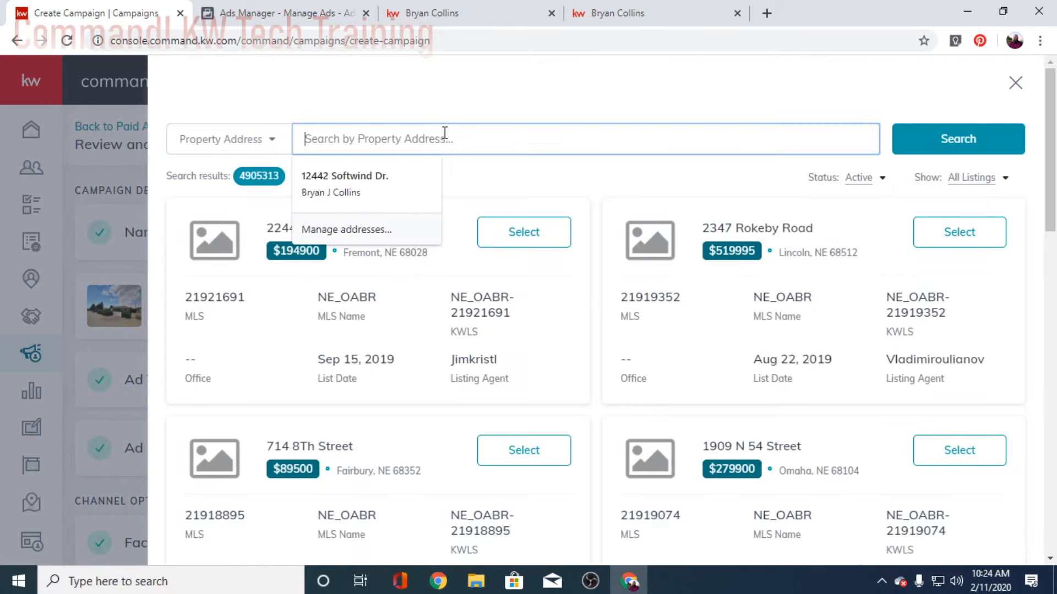
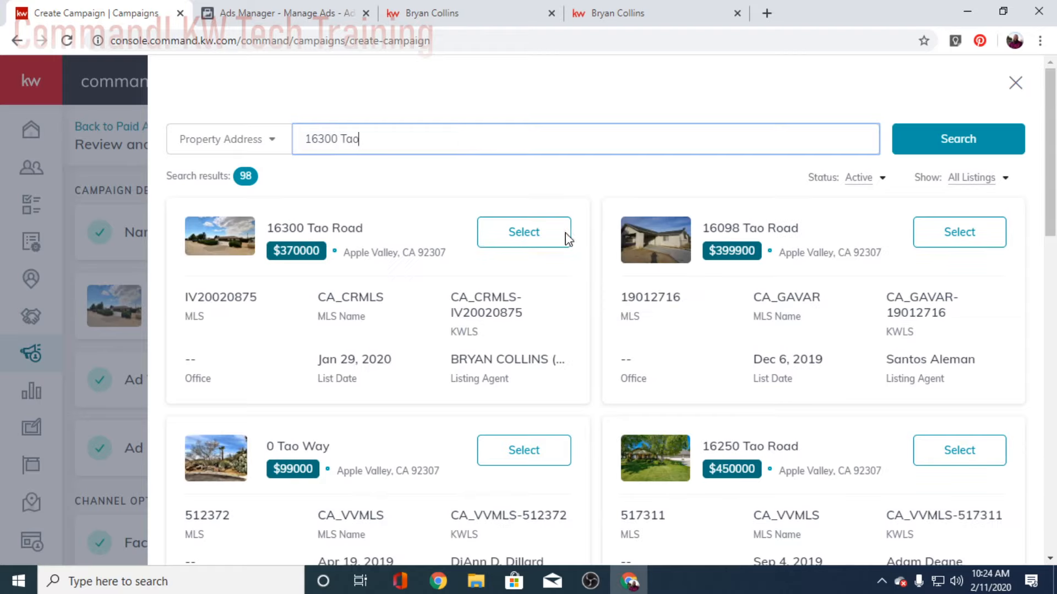
click(524, 236)
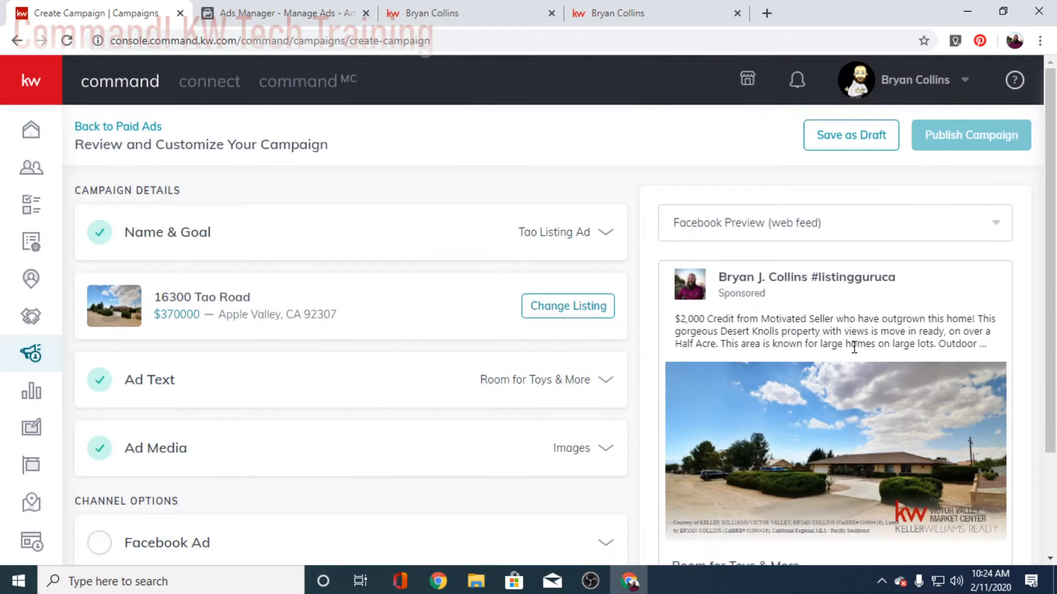
scroll(468, 331, down, 2)
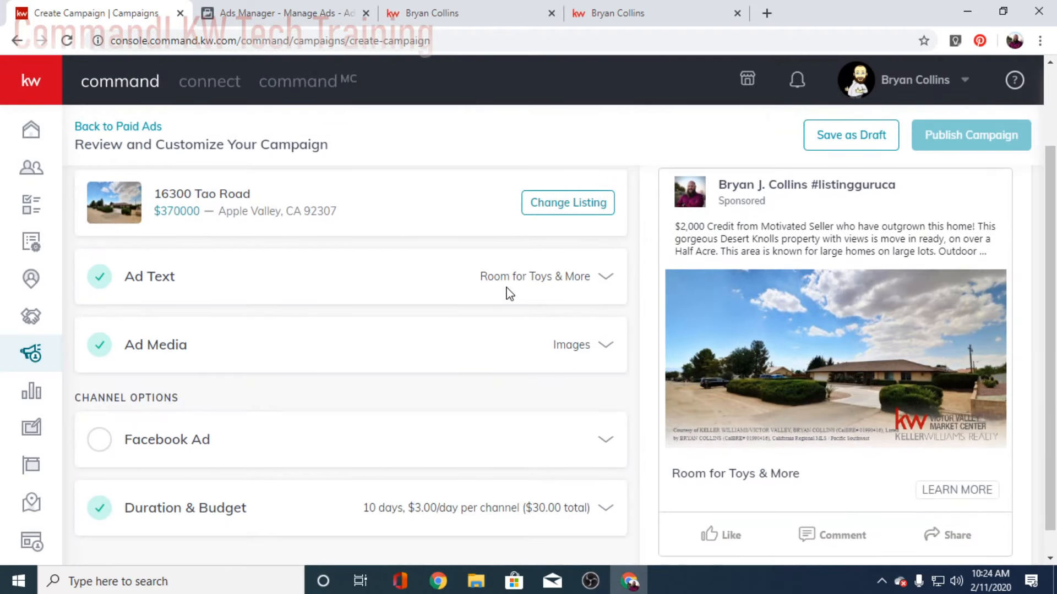
Step: Pick a kitchen photo from the listing's media and open it for Wide (1.91:1) cropping
click(605, 345)
scroll(301, 323, down, 2)
scroll(299, 374, up, 4)
scroll(281, 391, down, 2)
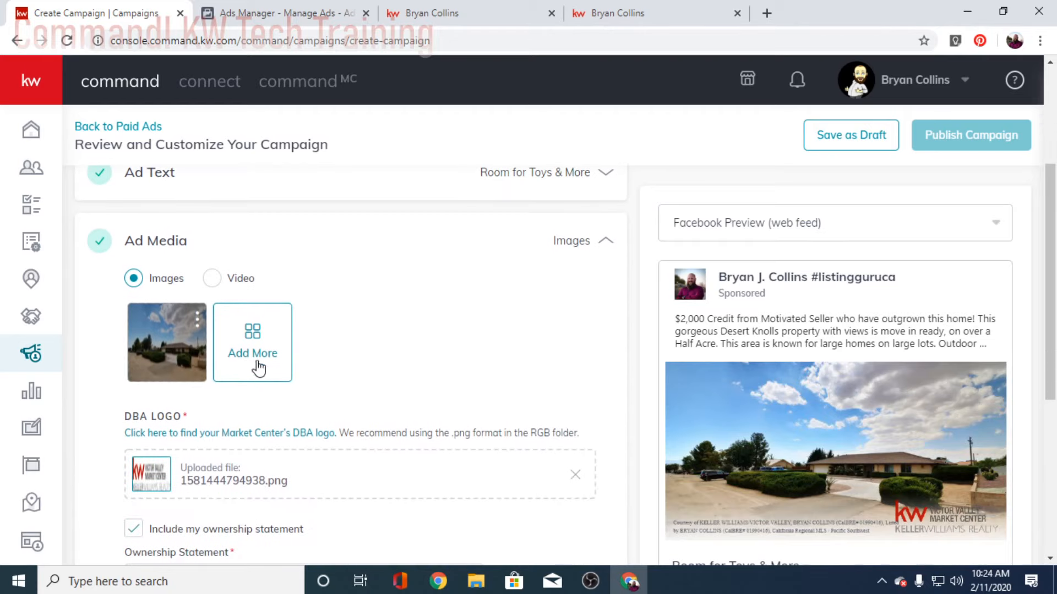
click(262, 360)
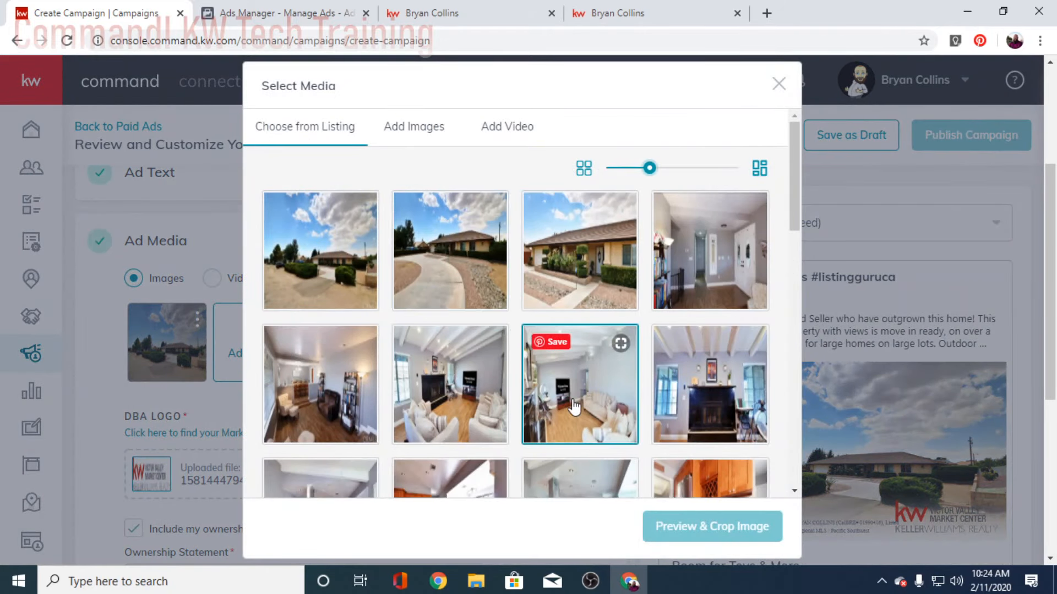
scroll(582, 367, down, 13)
scroll(582, 368, down, 3)
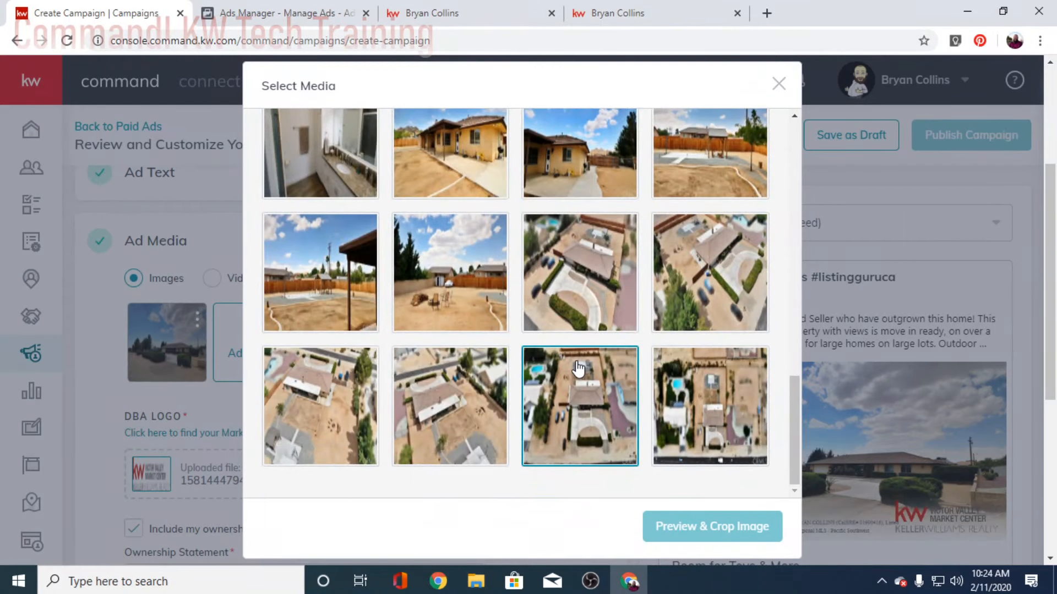
scroll(575, 372, up, 10)
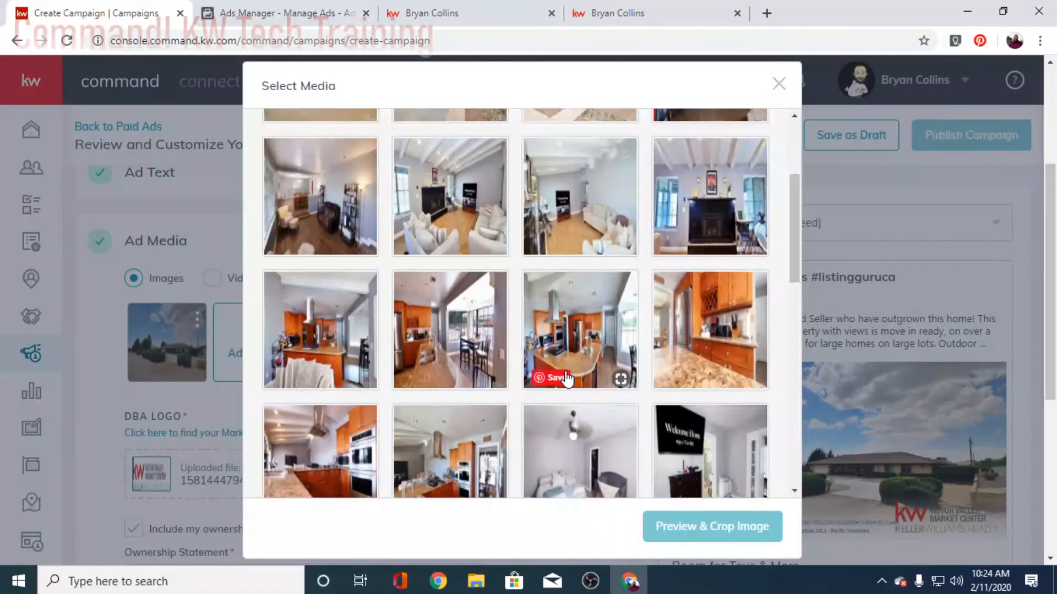
scroll(491, 352, up, 4)
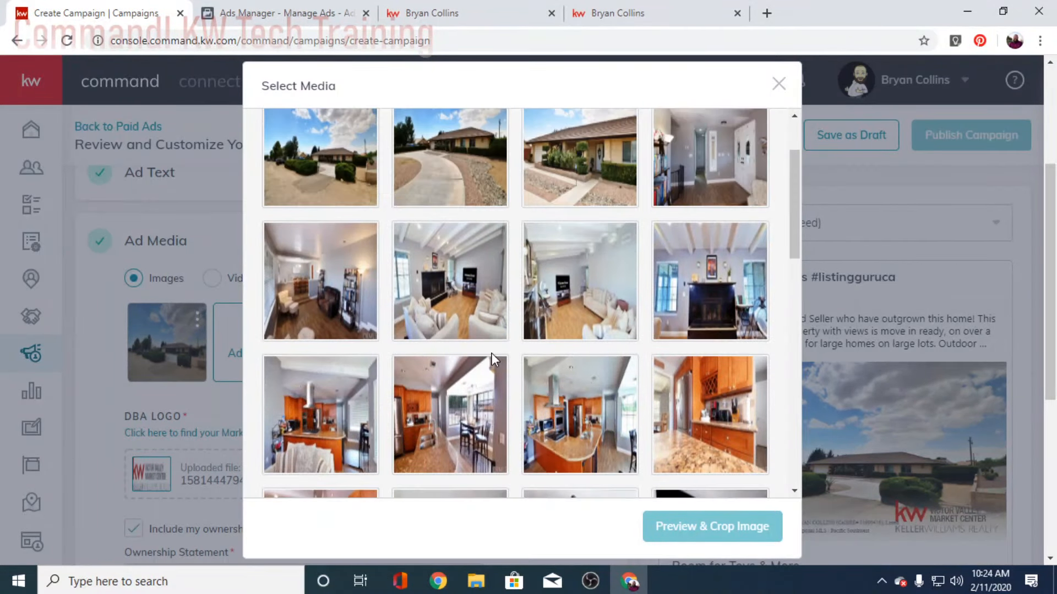
scroll(490, 358, down, 3)
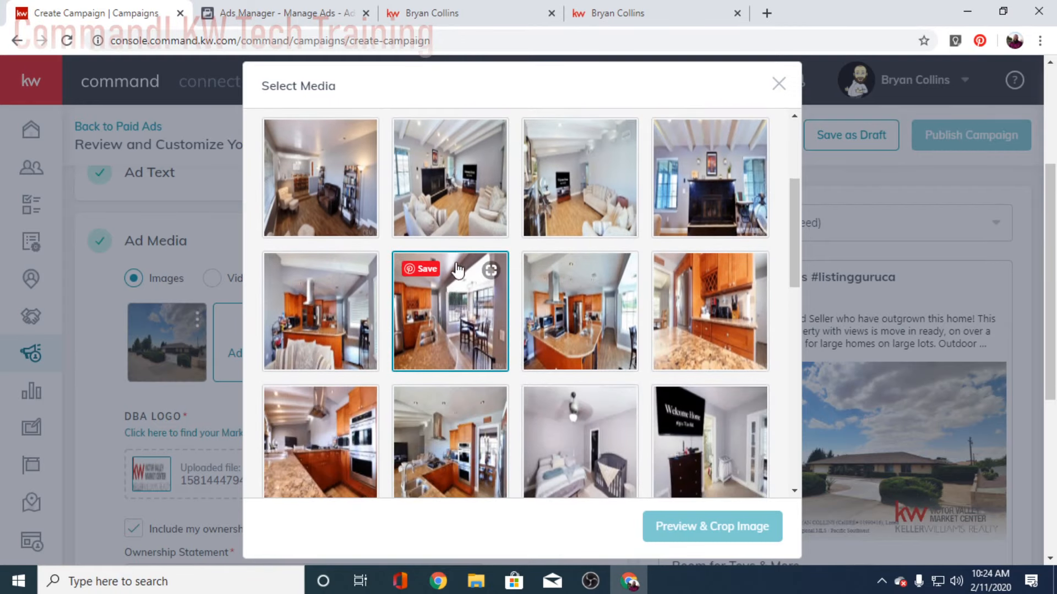
click(482, 416)
click(686, 523)
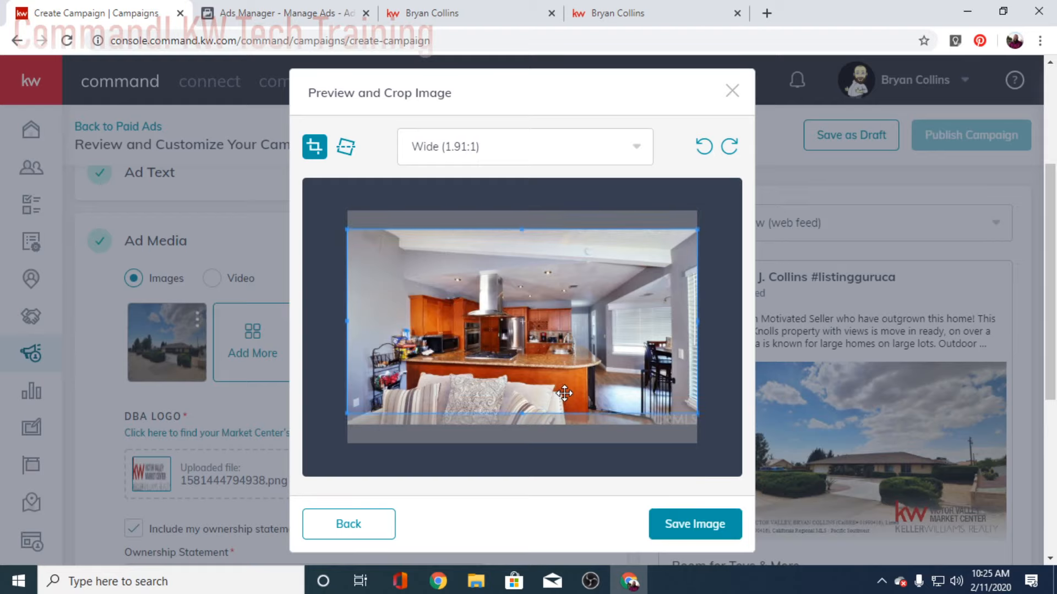
Step: Shift the kitchen crop slightly lower, save it, and swipe through the exterior and kitchen carousel preview
drag(562, 397, 562, 403)
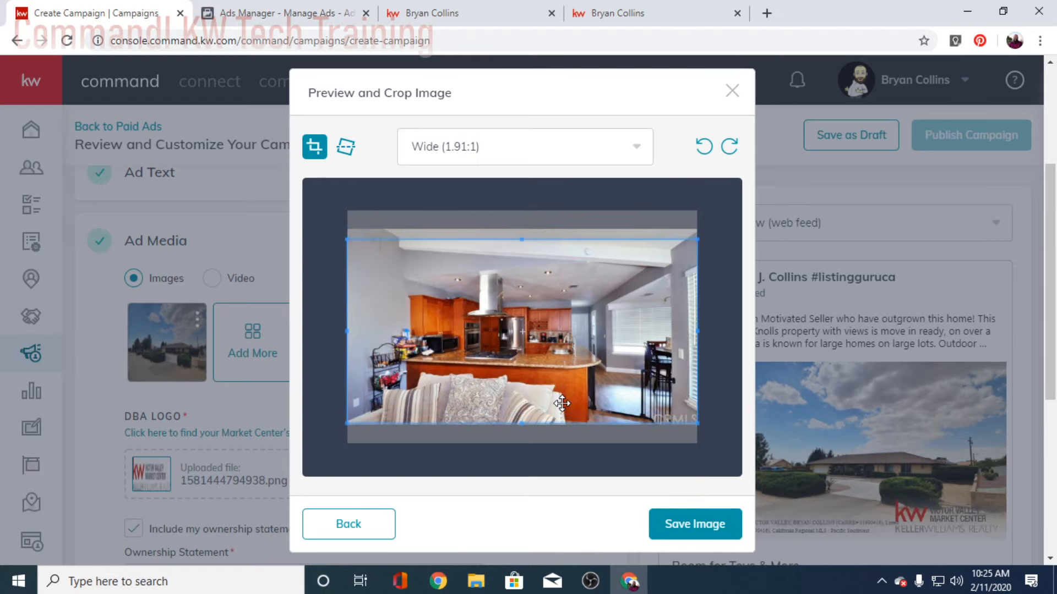
click(704, 530)
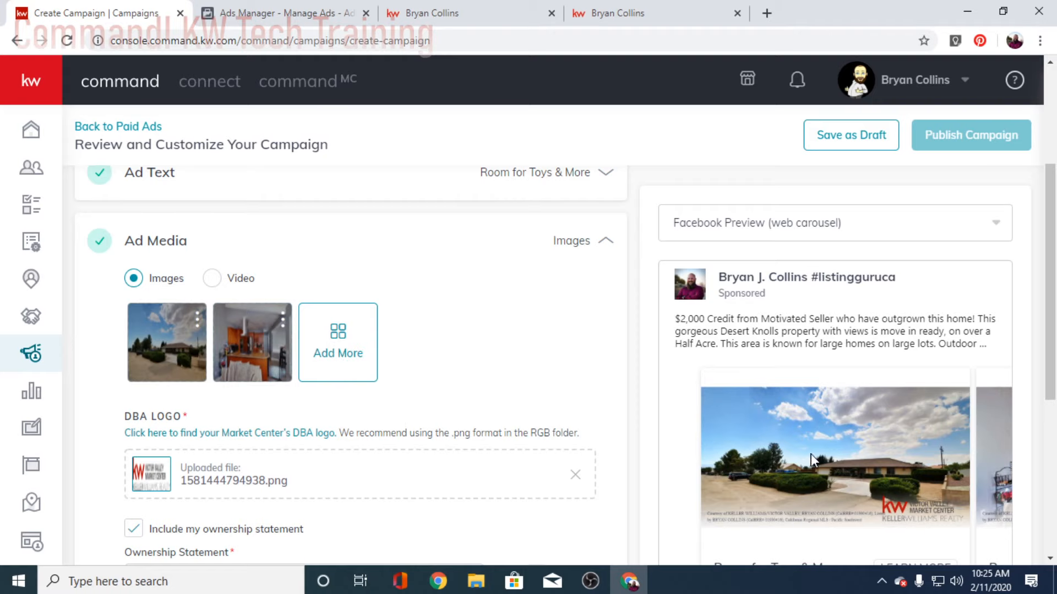
scroll(782, 432, down, 6)
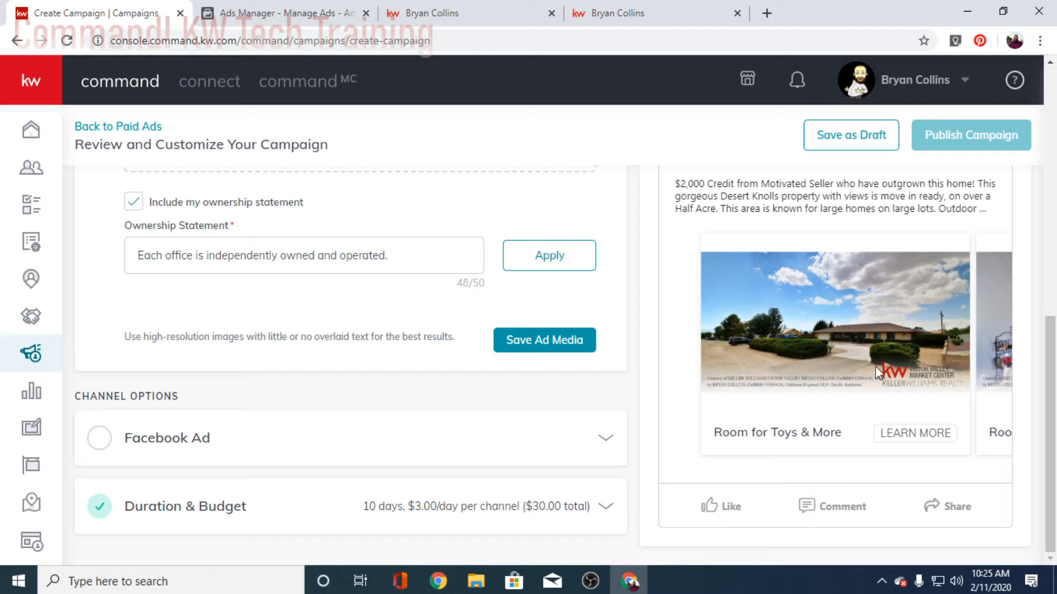
drag(875, 366, 752, 365)
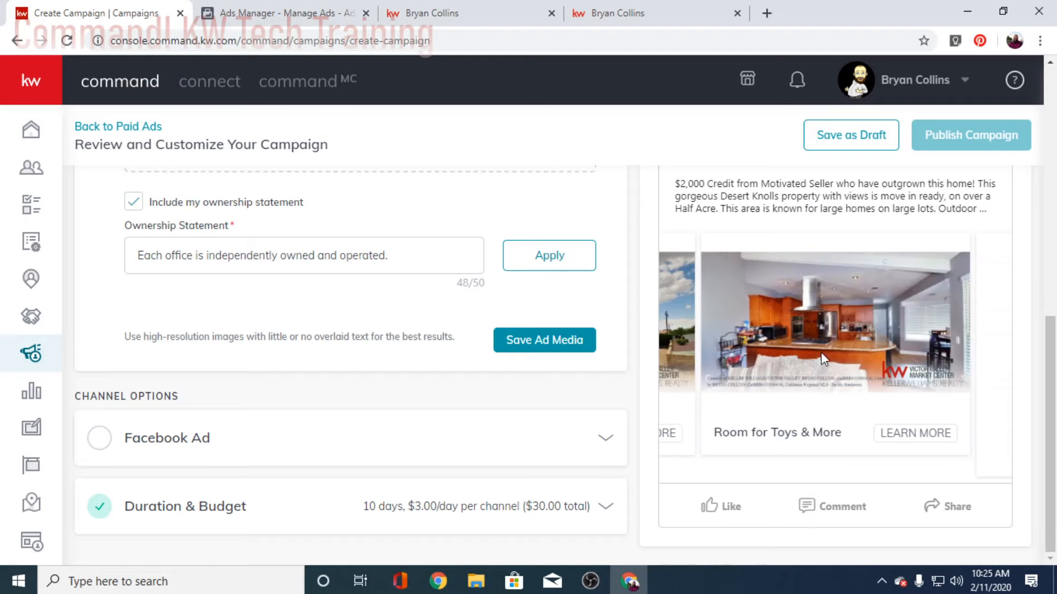
drag(821, 354, 833, 388)
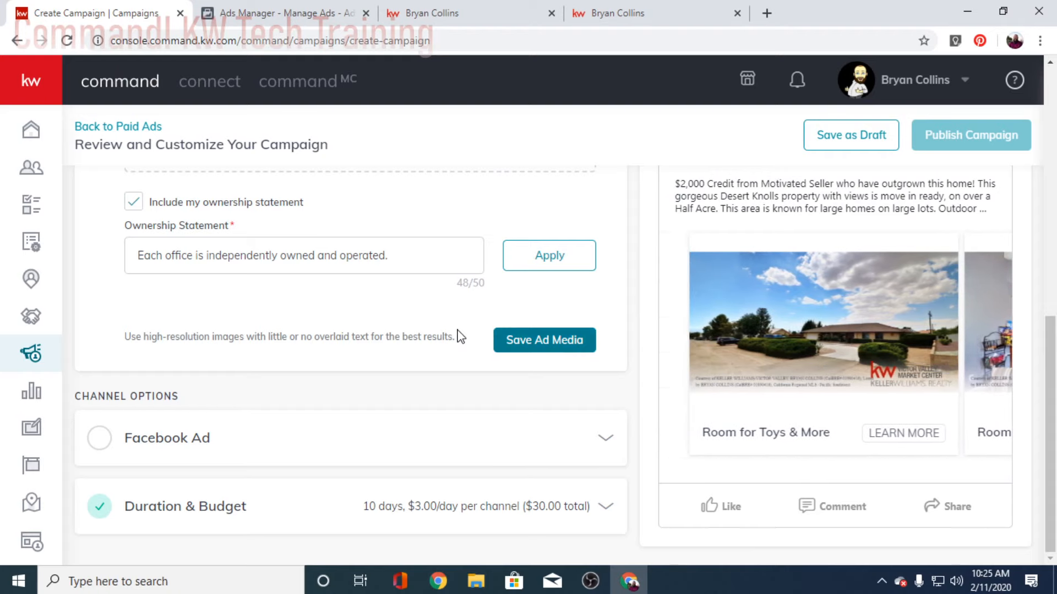
Step: Add the last overhead aerial photo and move its Wide (1.91:1) crop frame to the top
scroll(460, 335, up, 4)
click(330, 256)
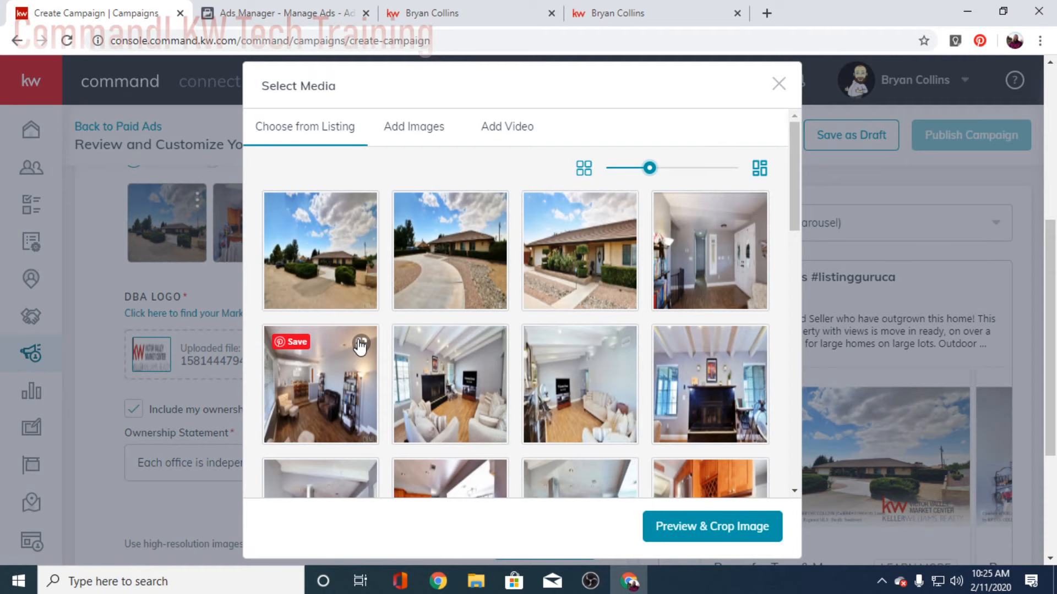
scroll(607, 404, down, 5)
click(607, 402)
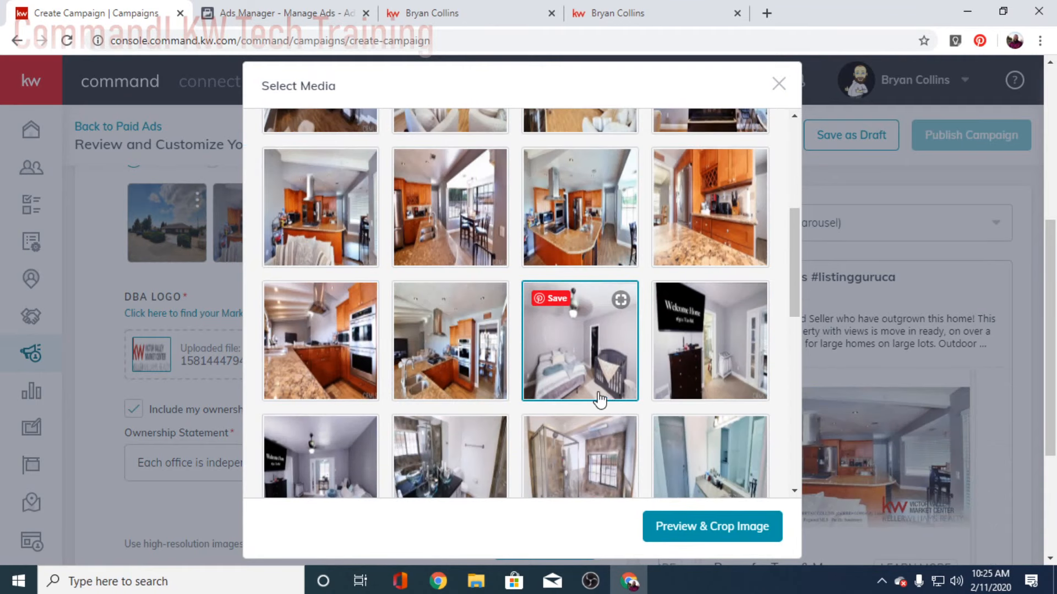
scroll(600, 401, down, 3)
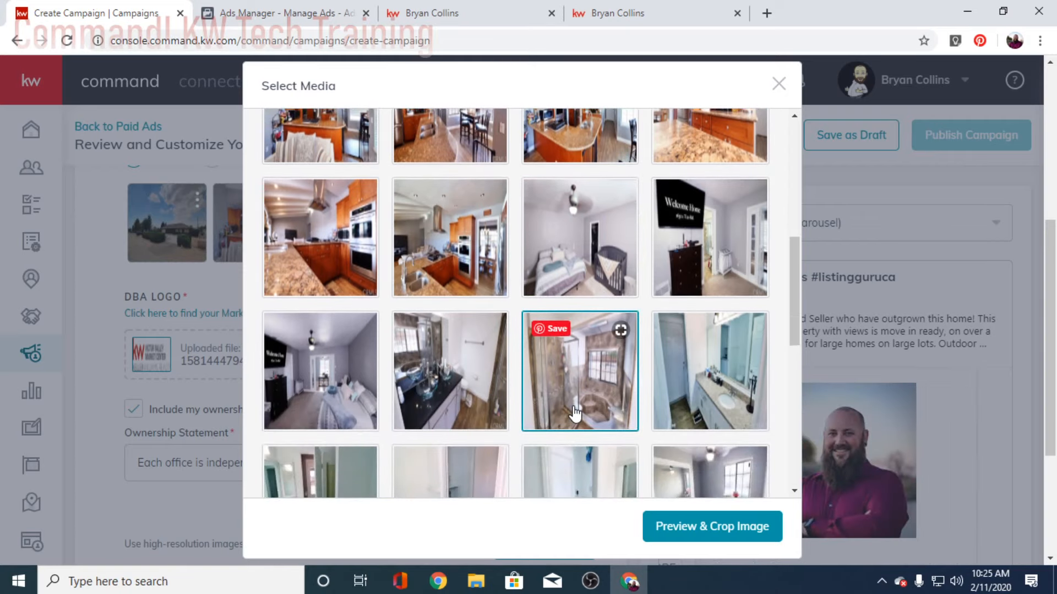
scroll(584, 413, up, 2)
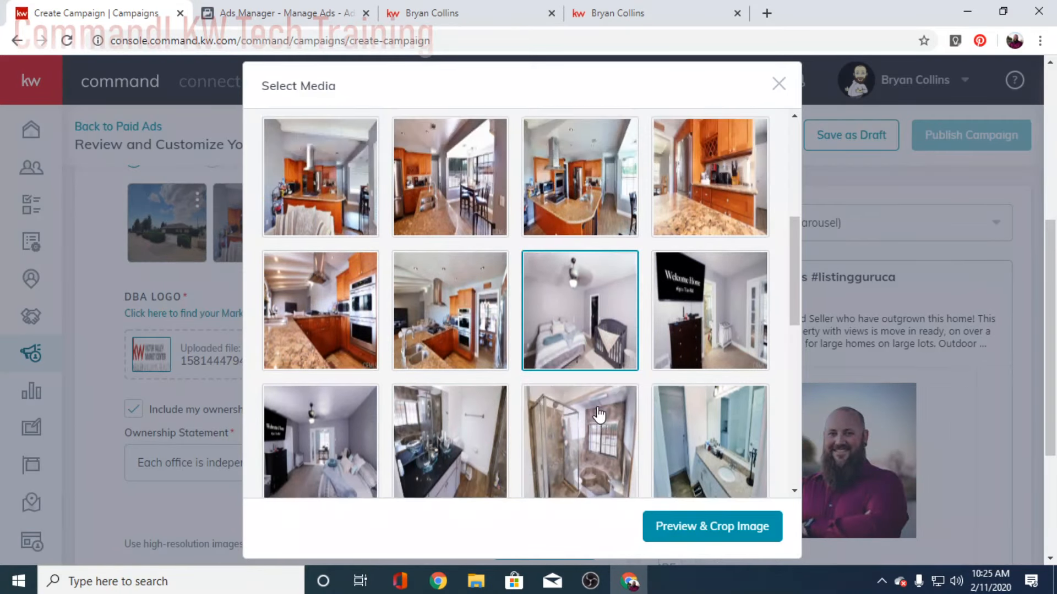
scroll(599, 413, down, 2)
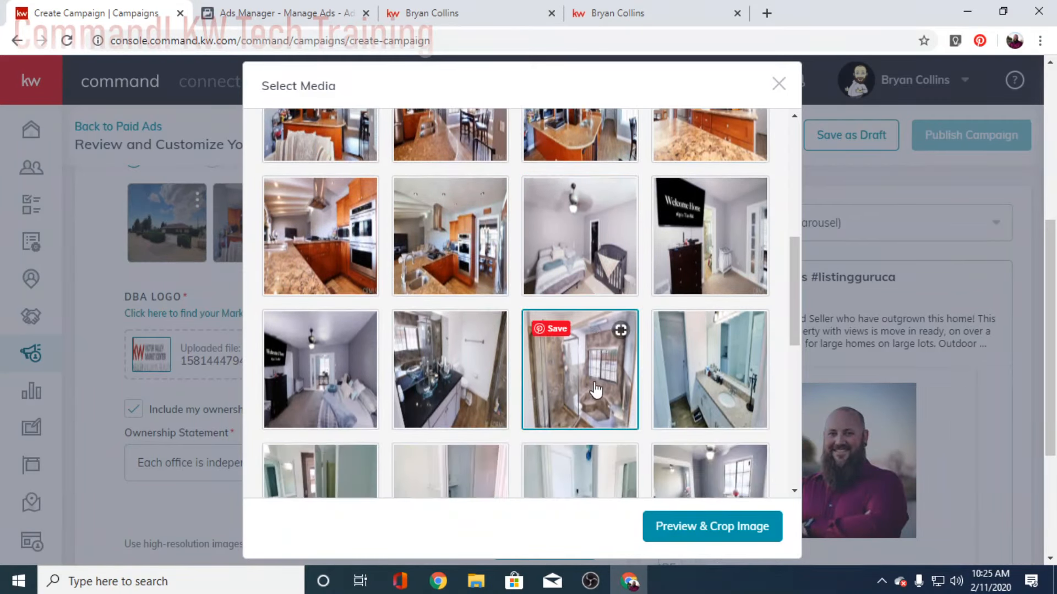
scroll(596, 390, down, 5)
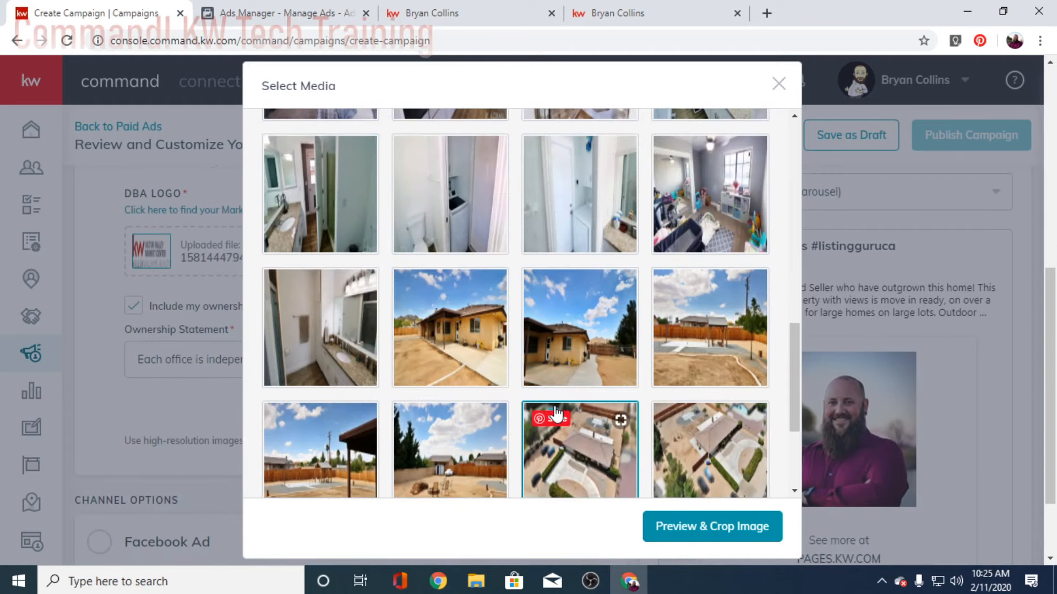
scroll(557, 412, down, 3)
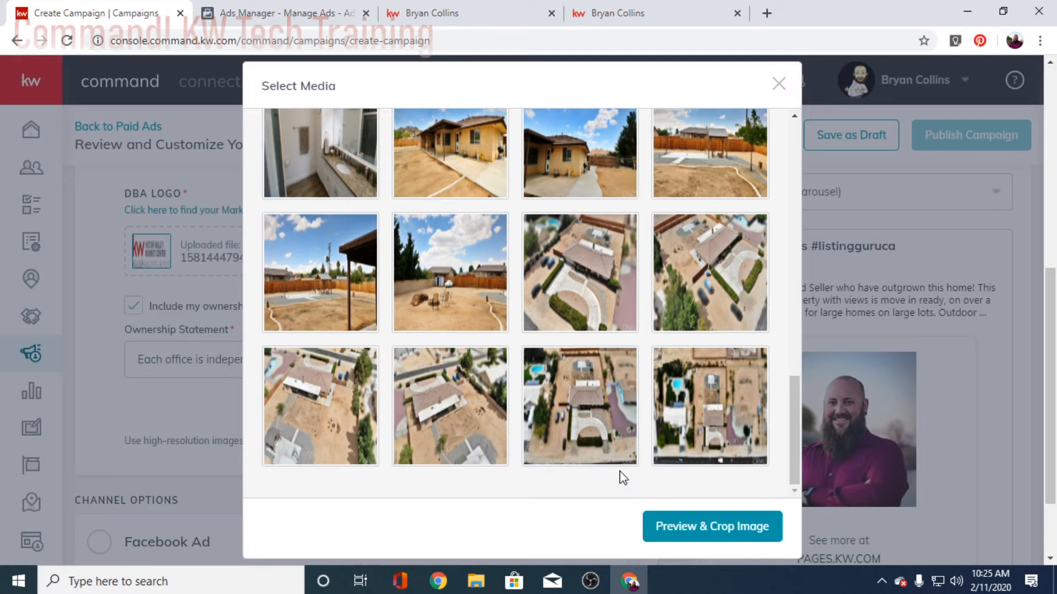
click(722, 463)
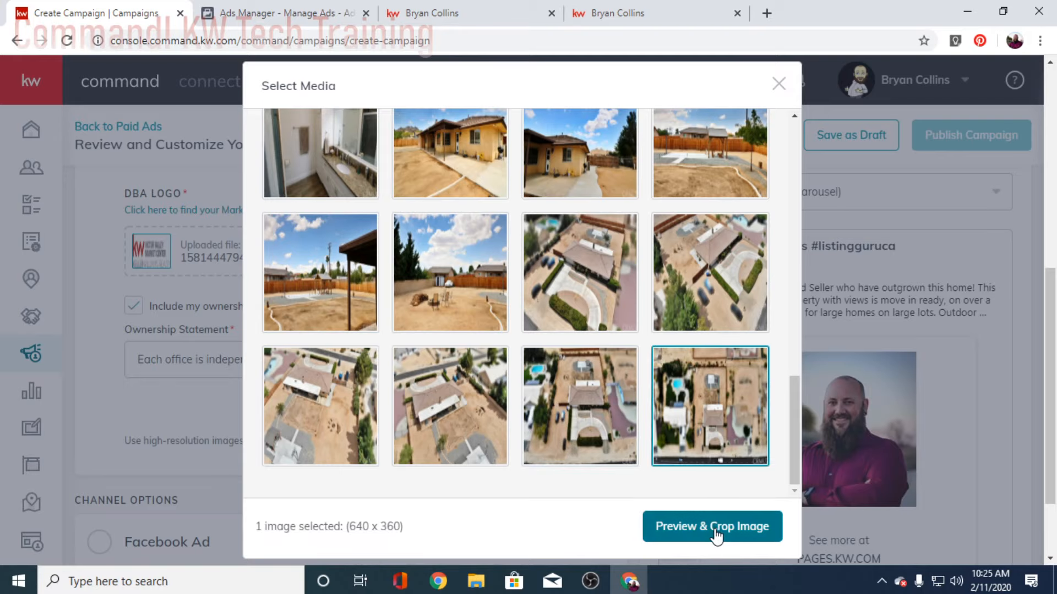
click(714, 527)
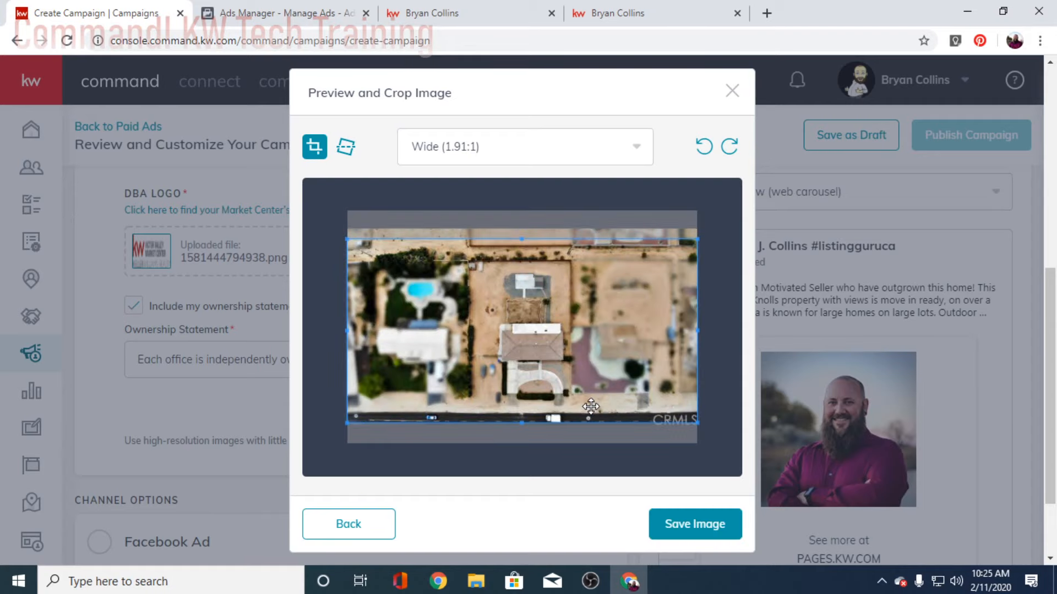
drag(590, 407, 589, 394)
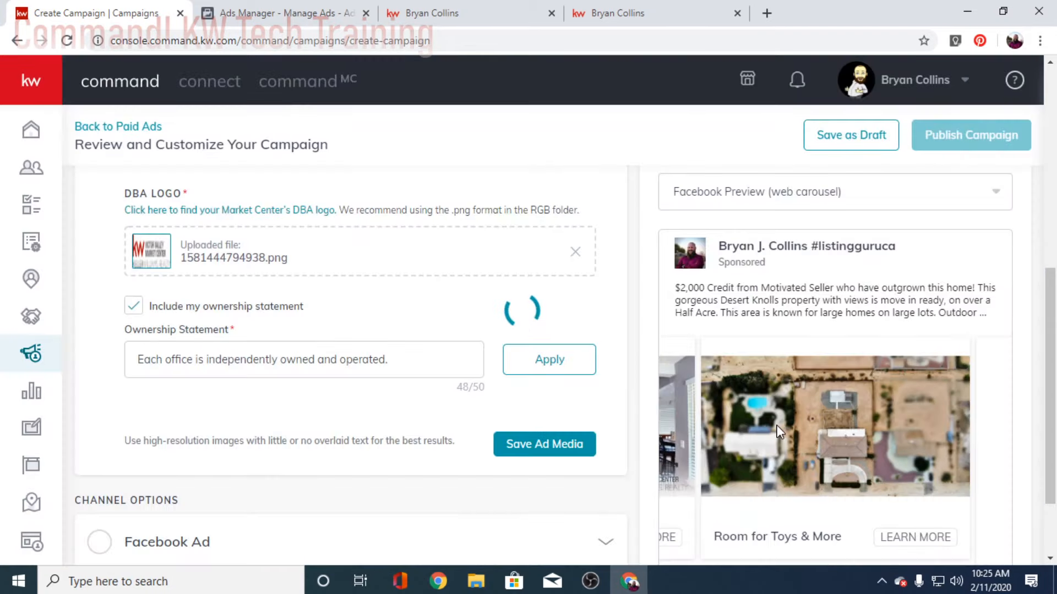
Step: Save the ad media with the three carousel images
scroll(384, 429, down, 1)
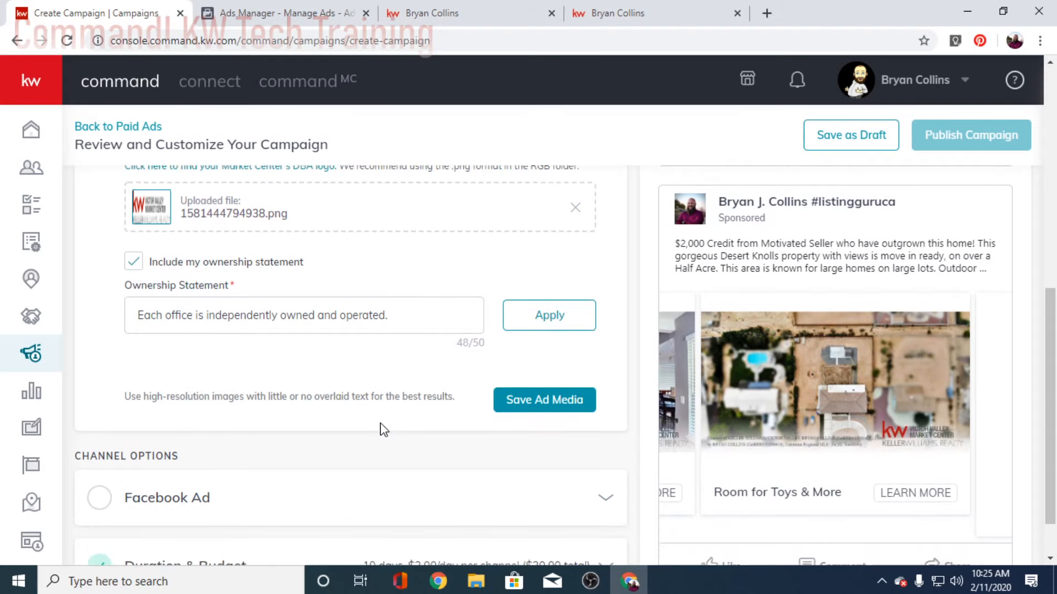
scroll(383, 430, down, 1)
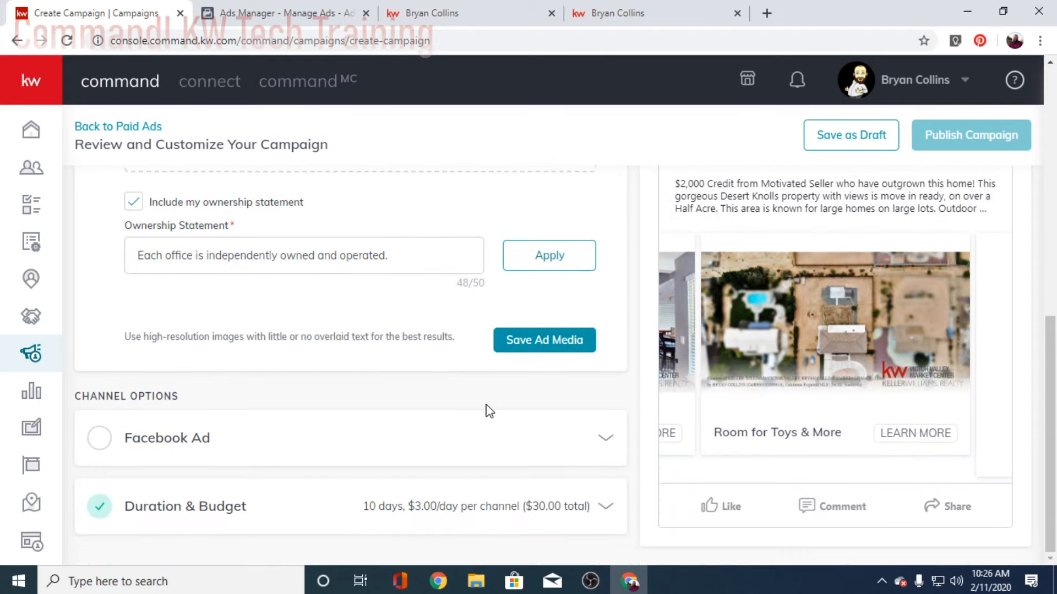
click(546, 343)
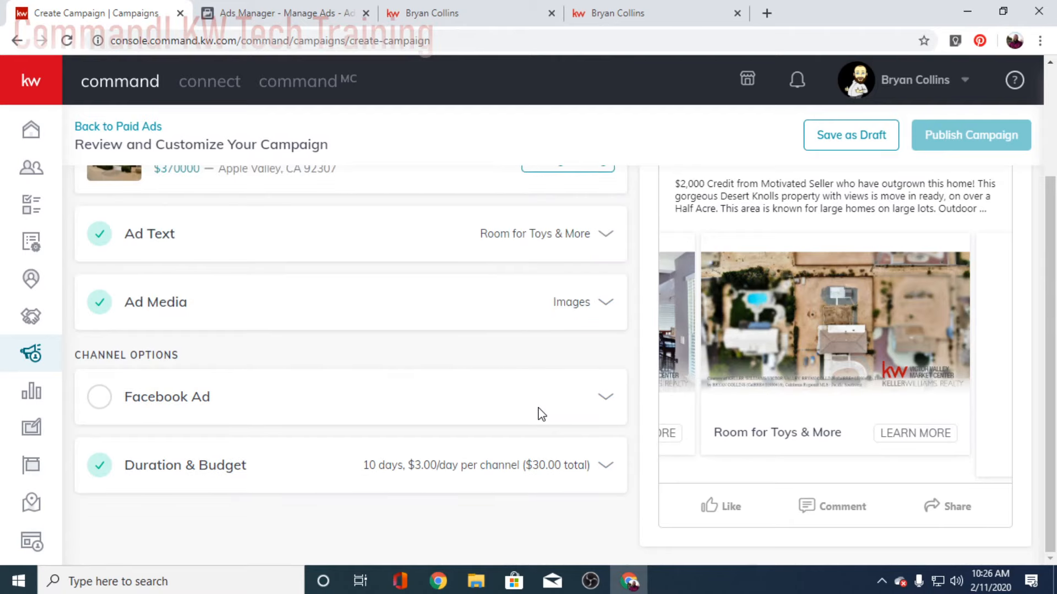
Step: Reconfirm Apple Valley, California as the Facebook Ad target location
click(601, 402)
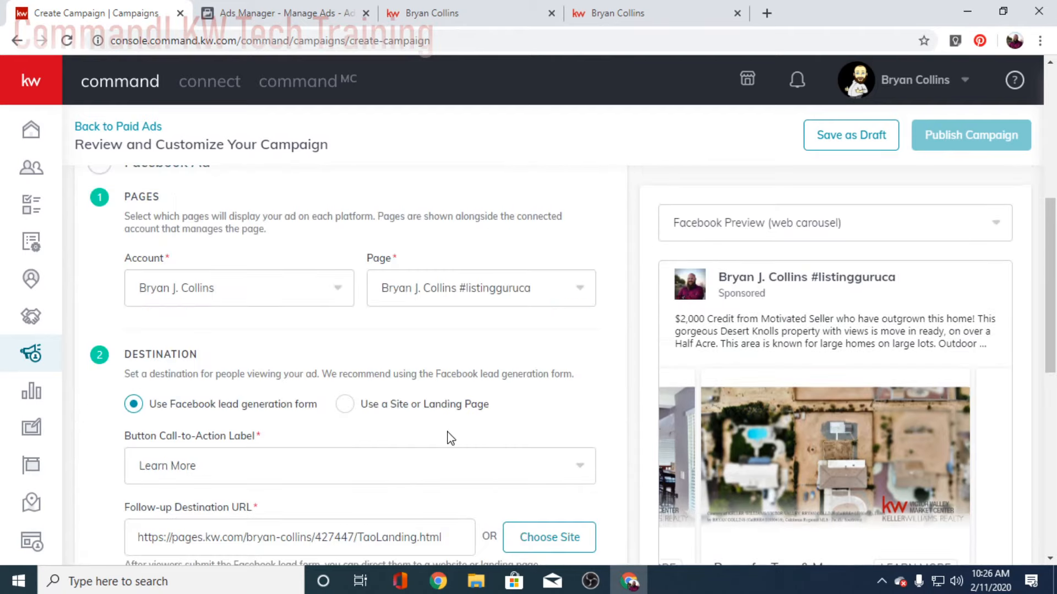
scroll(332, 451, down, 2)
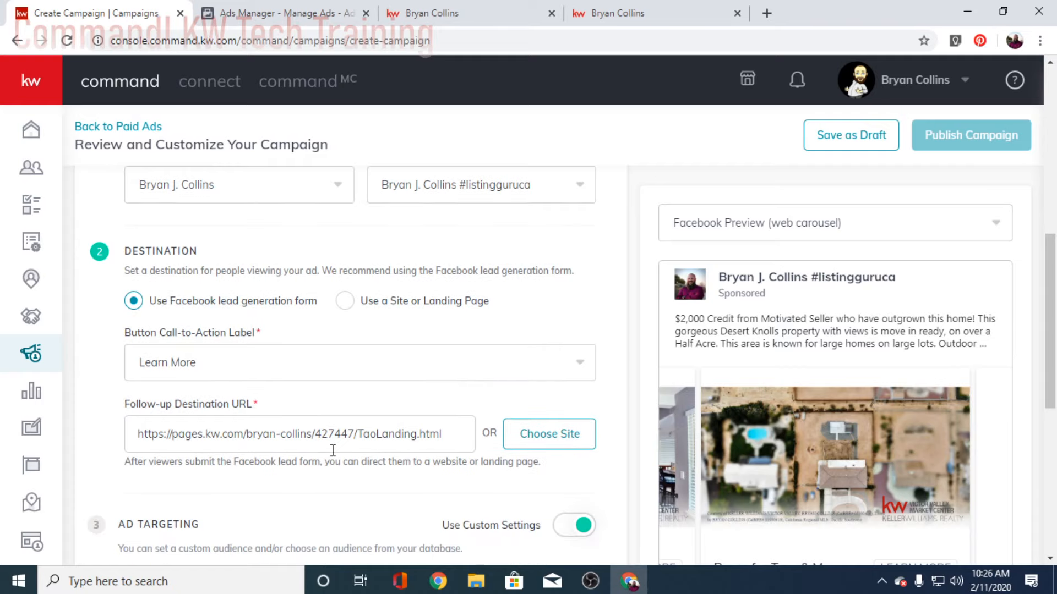
scroll(552, 405, down, 10)
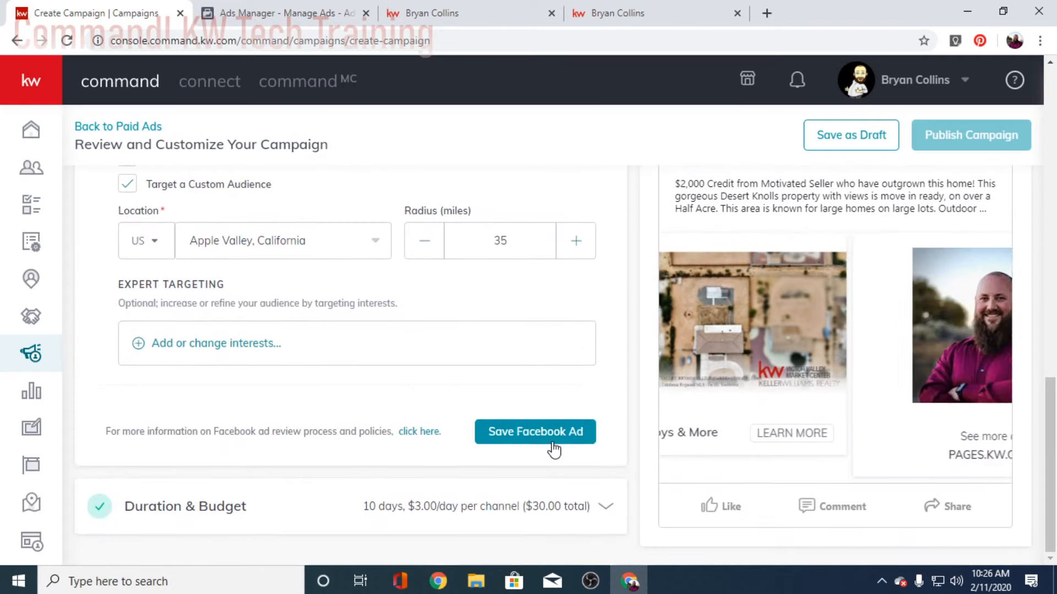
scroll(472, 481, up, 10)
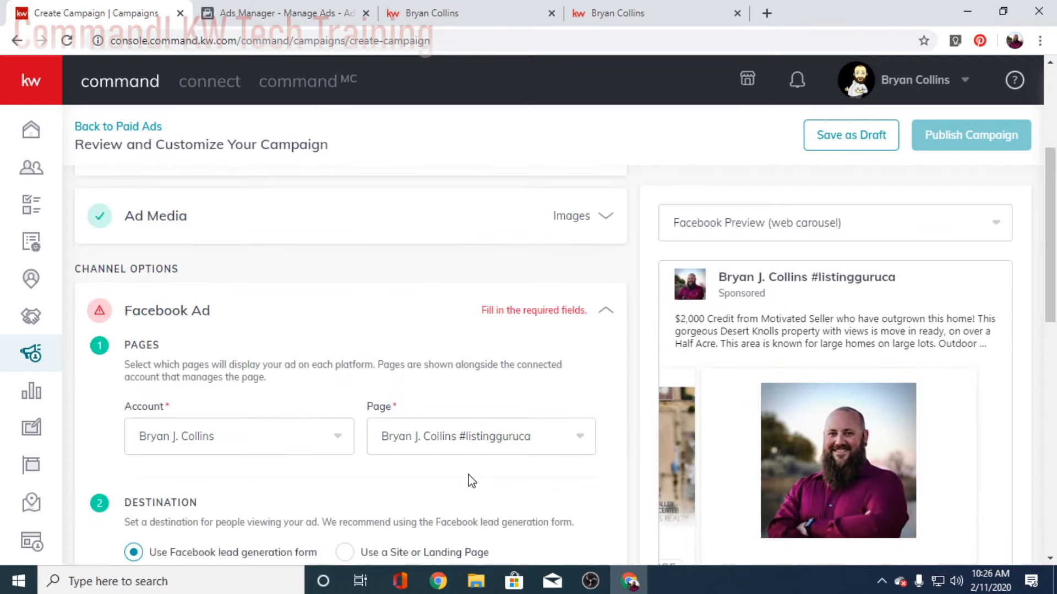
scroll(472, 481, down, 2)
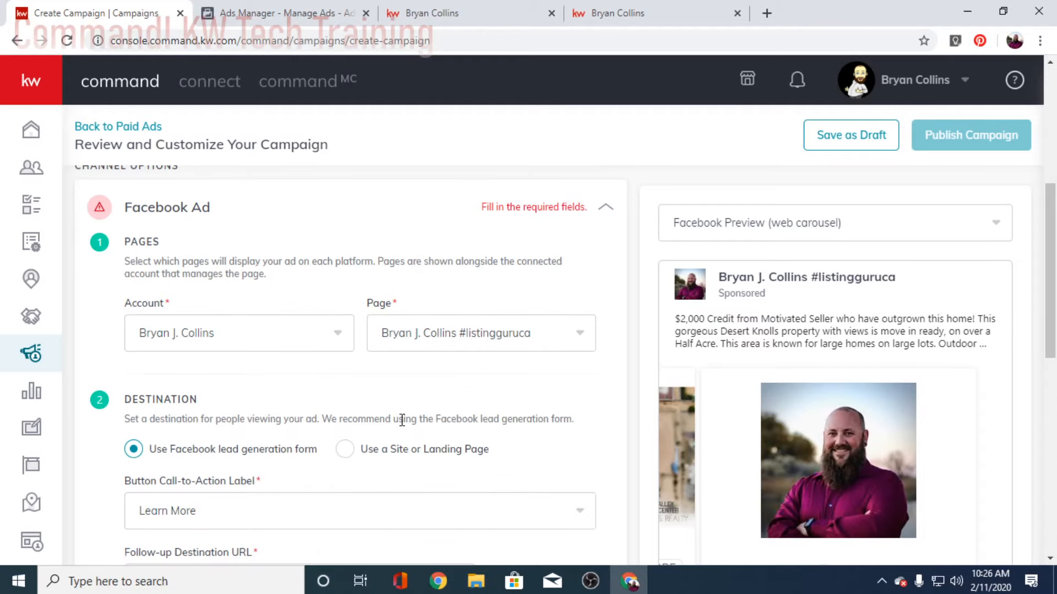
scroll(402, 420, down, 7)
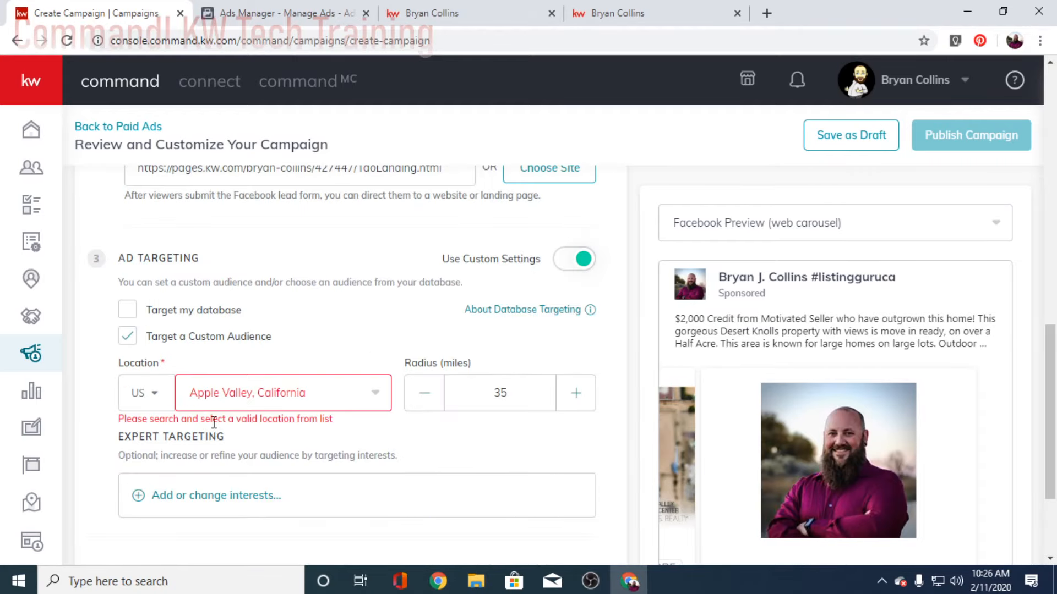
click(331, 399)
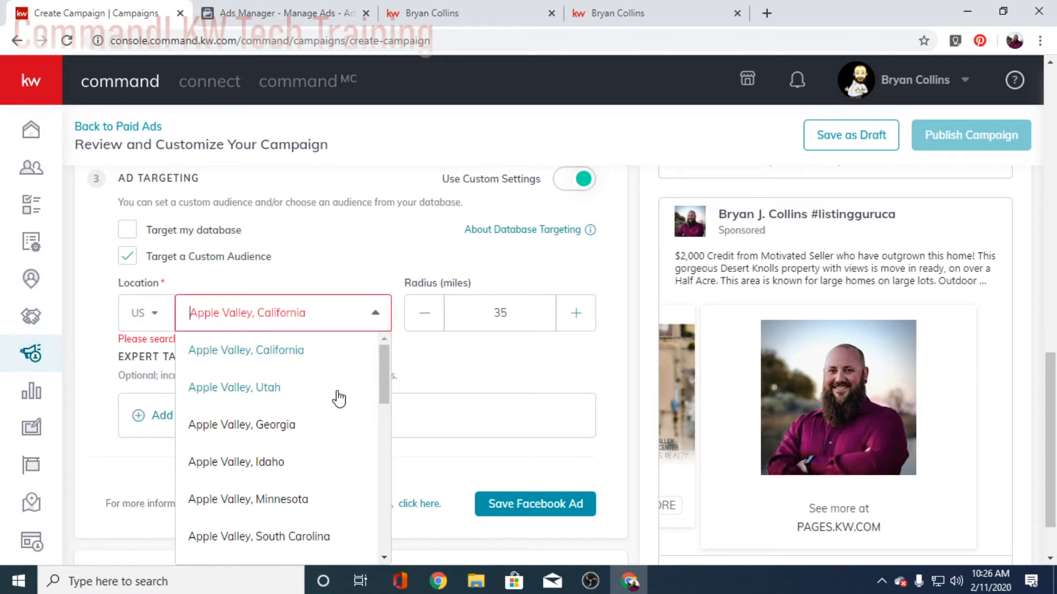
click(549, 506)
scroll(432, 430, down, 3)
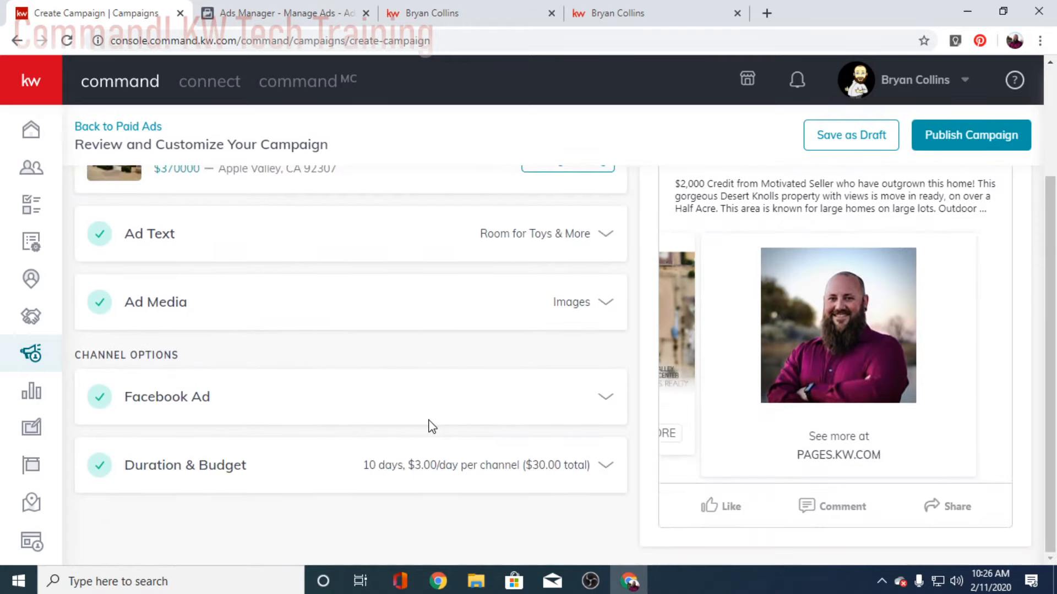
Step: Publish the Tao Listing Ad campaign, which lands as Pending Review with a $30 budget
scroll(439, 424, up, 1)
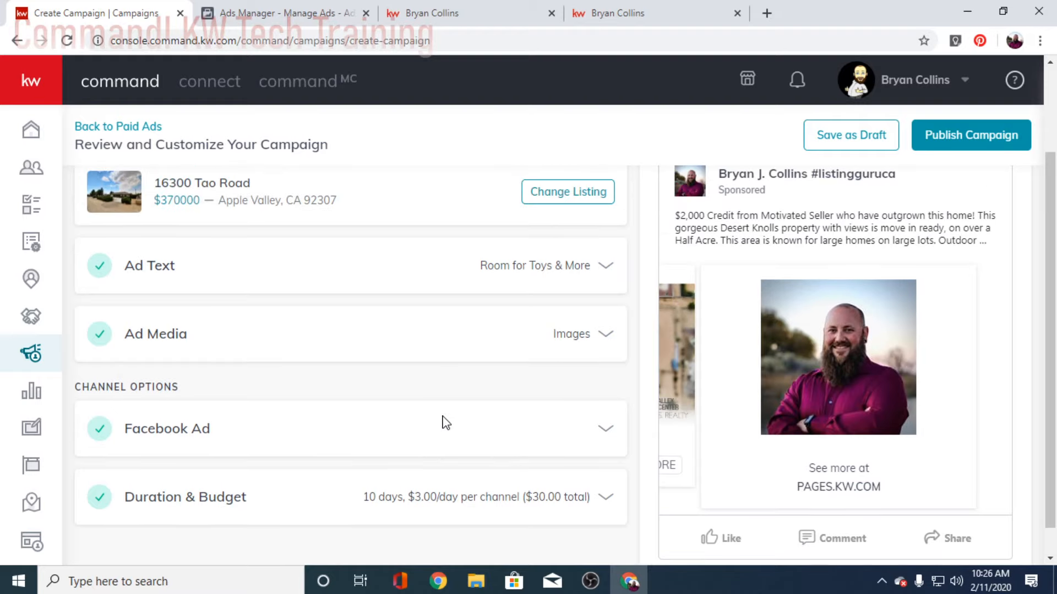
scroll(446, 423, up, 3)
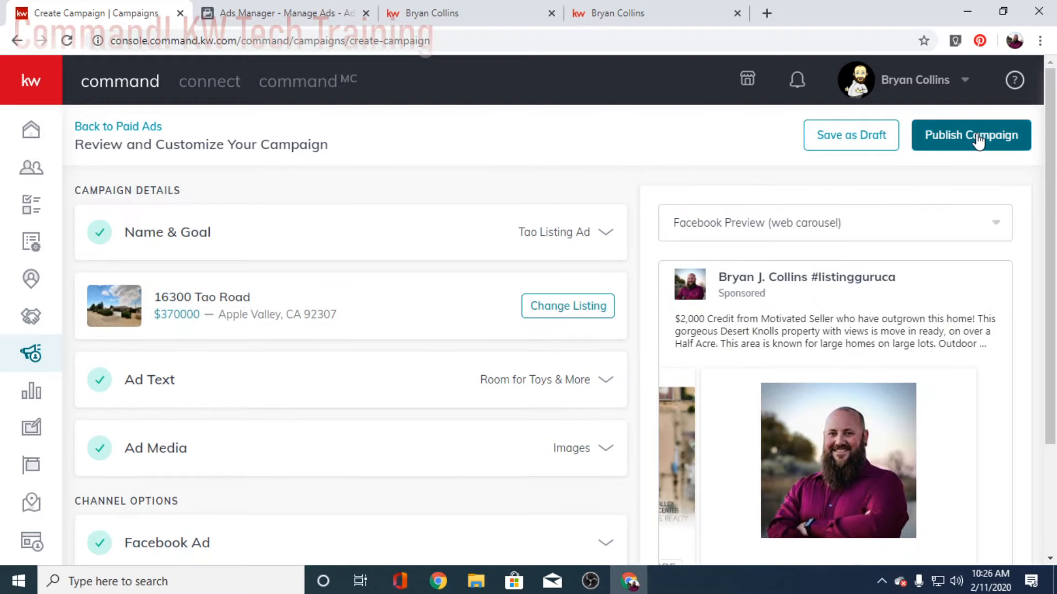
click(977, 141)
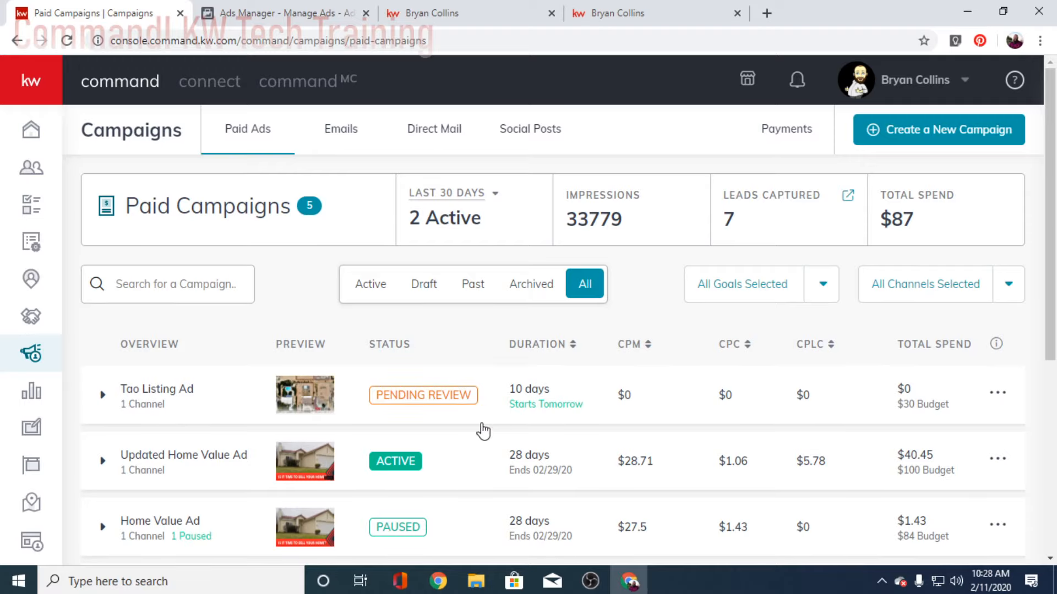
Step: Expand the Updated Home Value Ad's channel details and open its 7 captured leads
click(473, 477)
scroll(625, 500, down, 2)
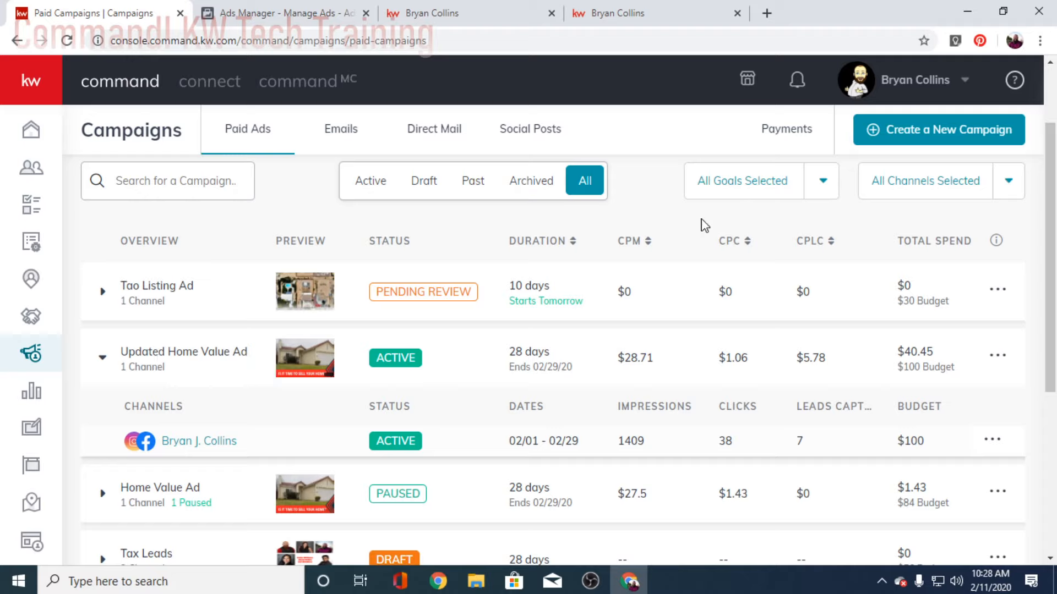
click(797, 80)
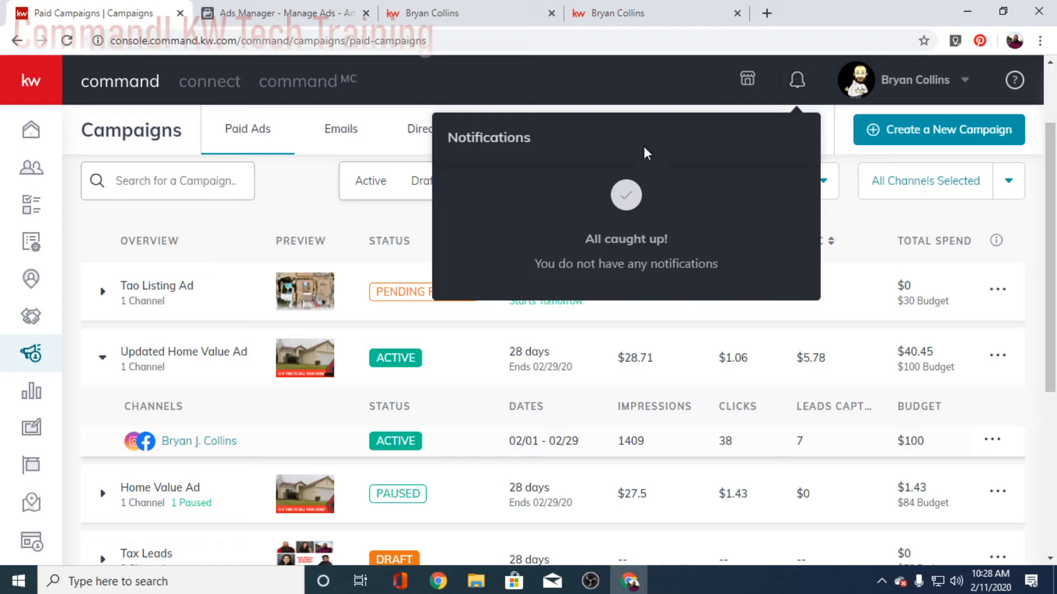
click(570, 67)
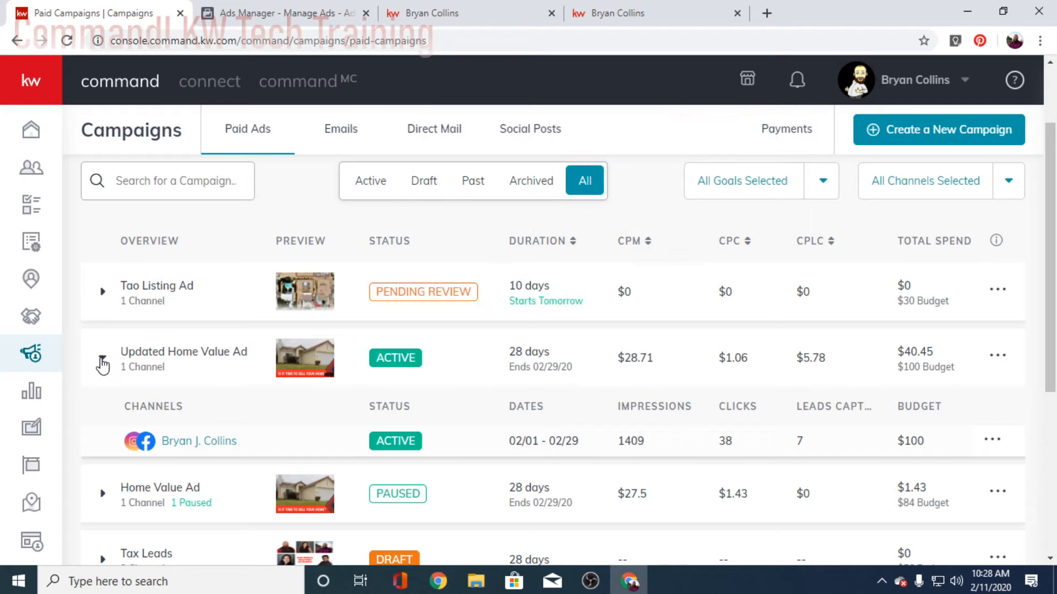
click(102, 357)
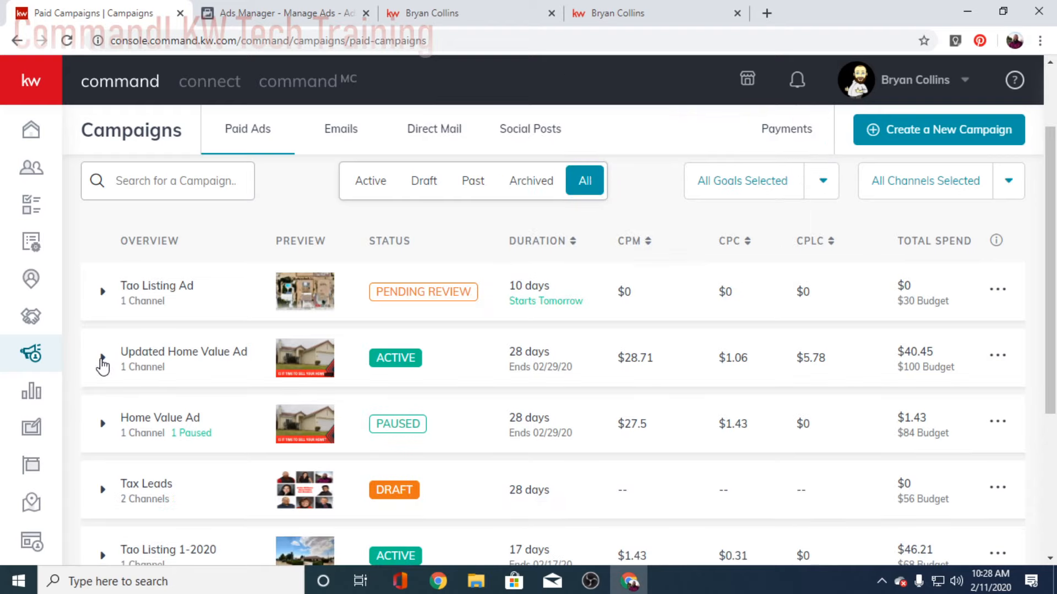
click(584, 362)
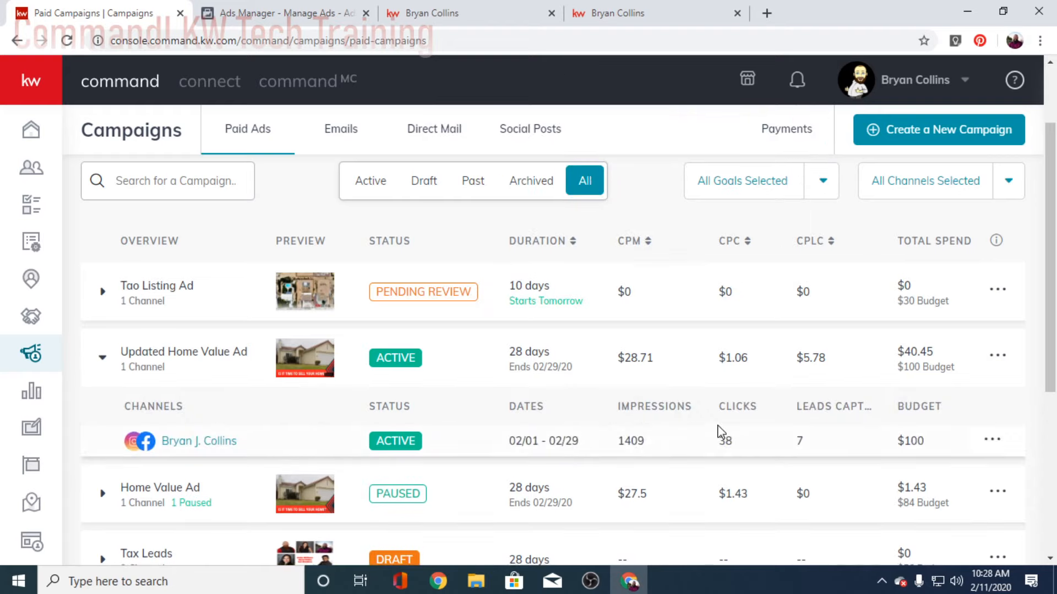
click(798, 442)
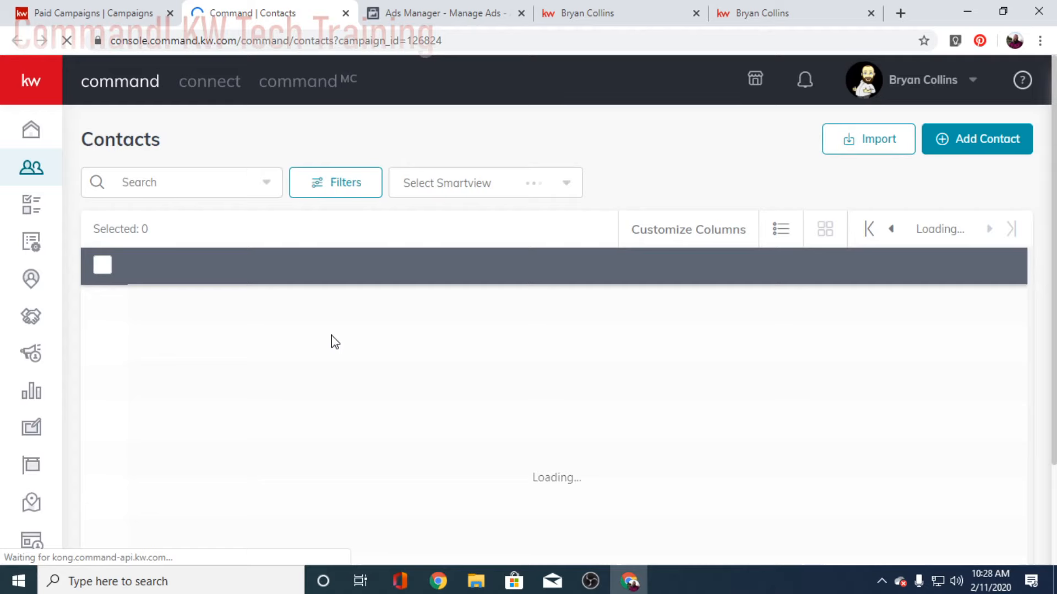
scroll(254, 418, down, 2)
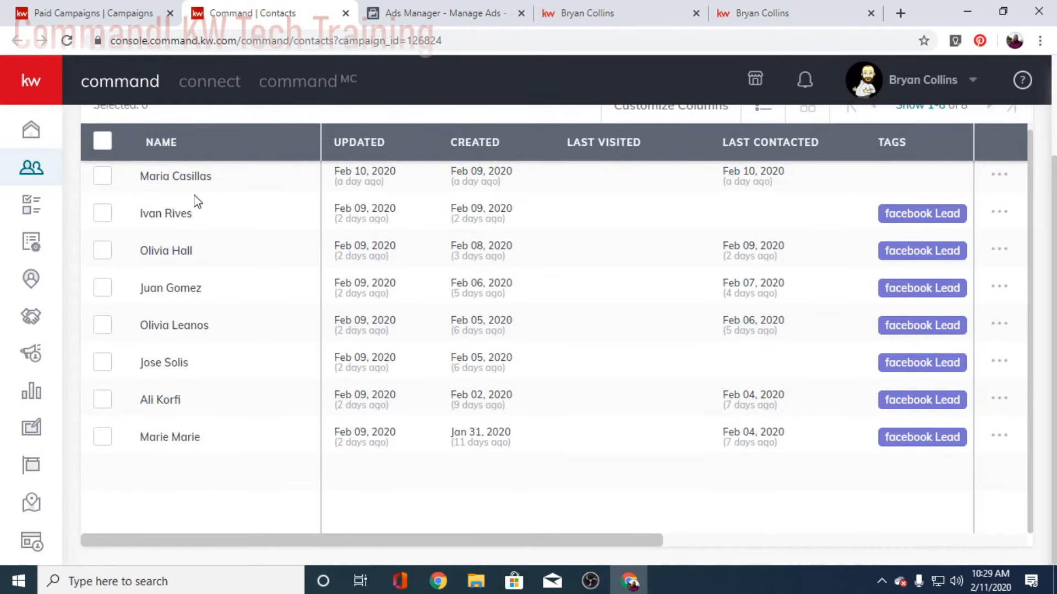
scroll(197, 201, up, 2)
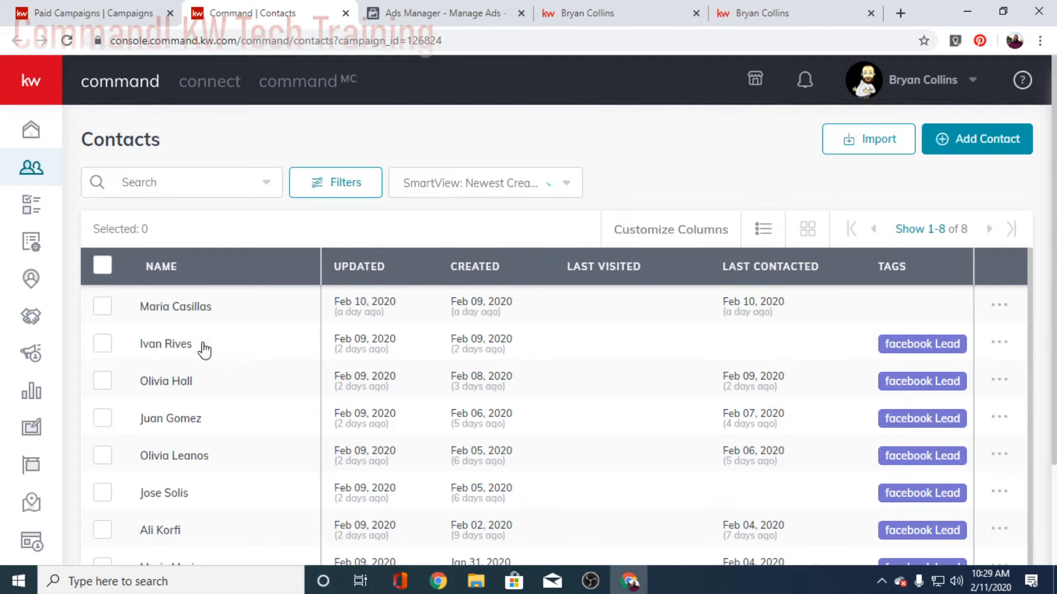
click(221, 323)
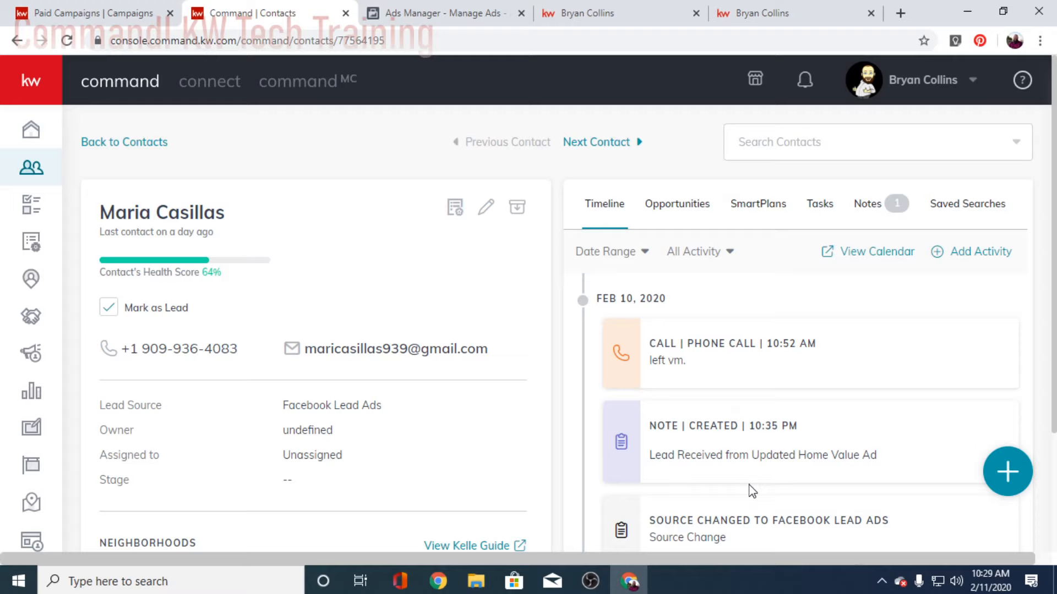
scroll(752, 492, down, 2)
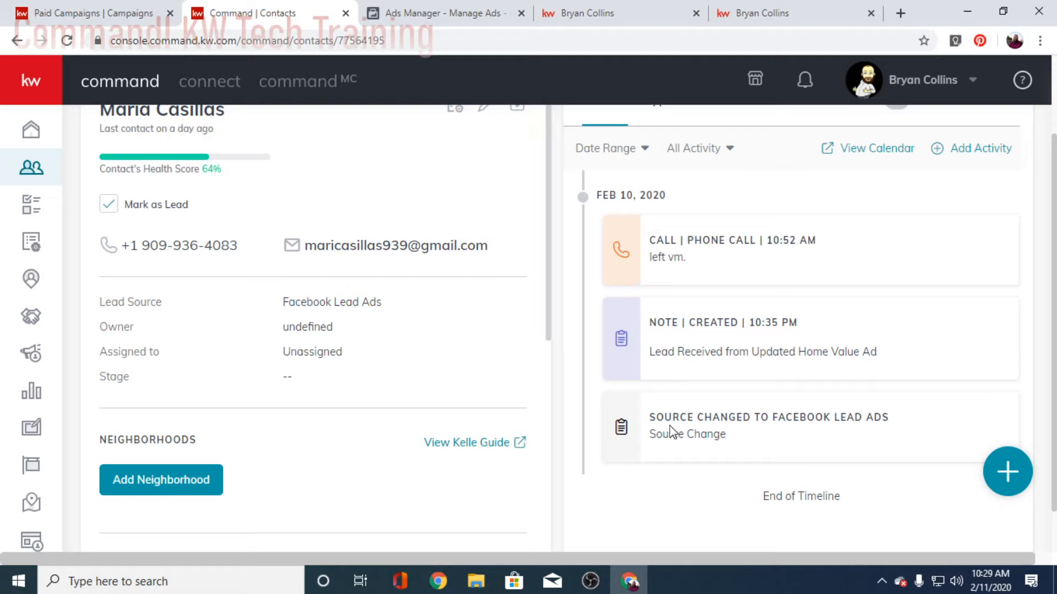
scroll(733, 346, up, 1)
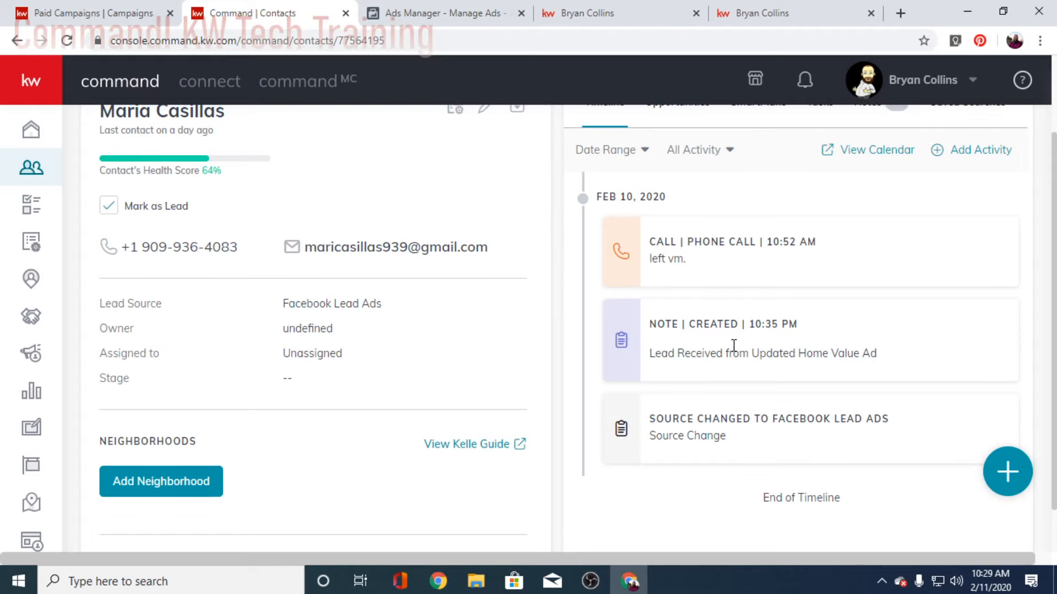
scroll(733, 345, up, 2)
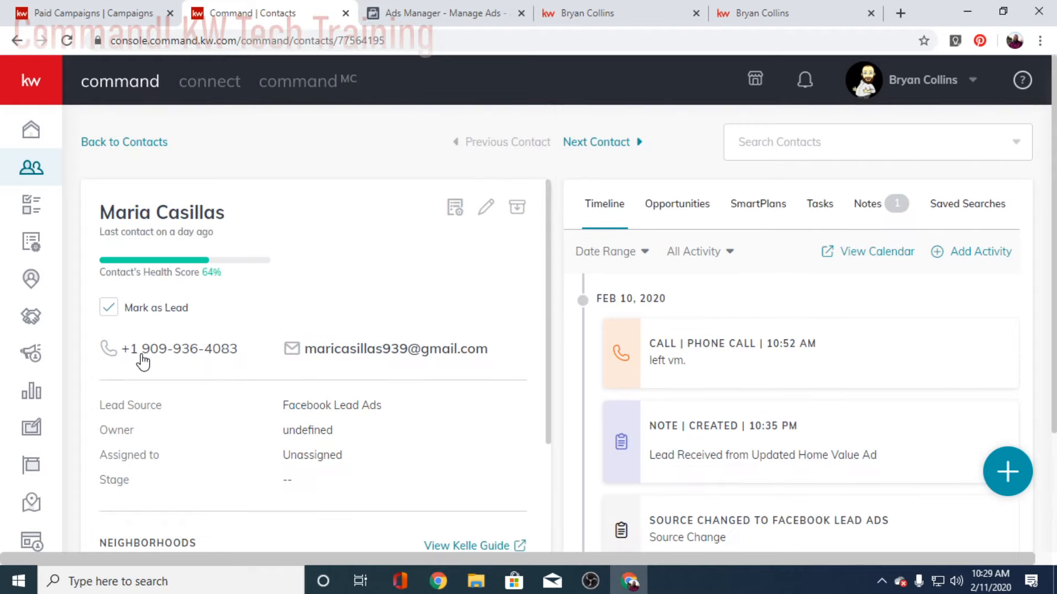
scroll(143, 361, down, 2)
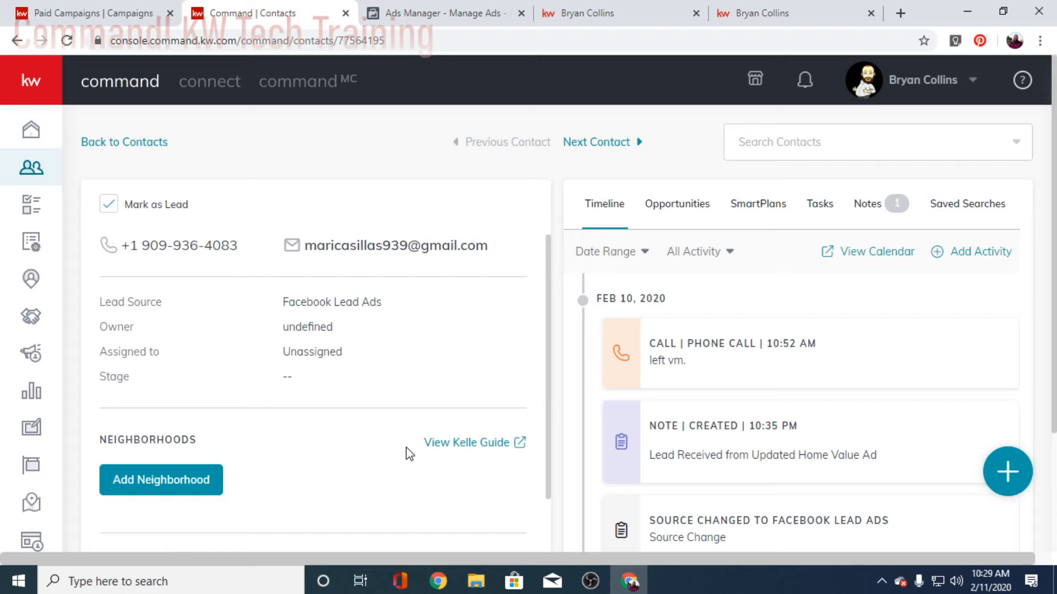
Step: Add the 'facebook Lead' tag to the lead, save the contact, and go back to Contacts
click(518, 189)
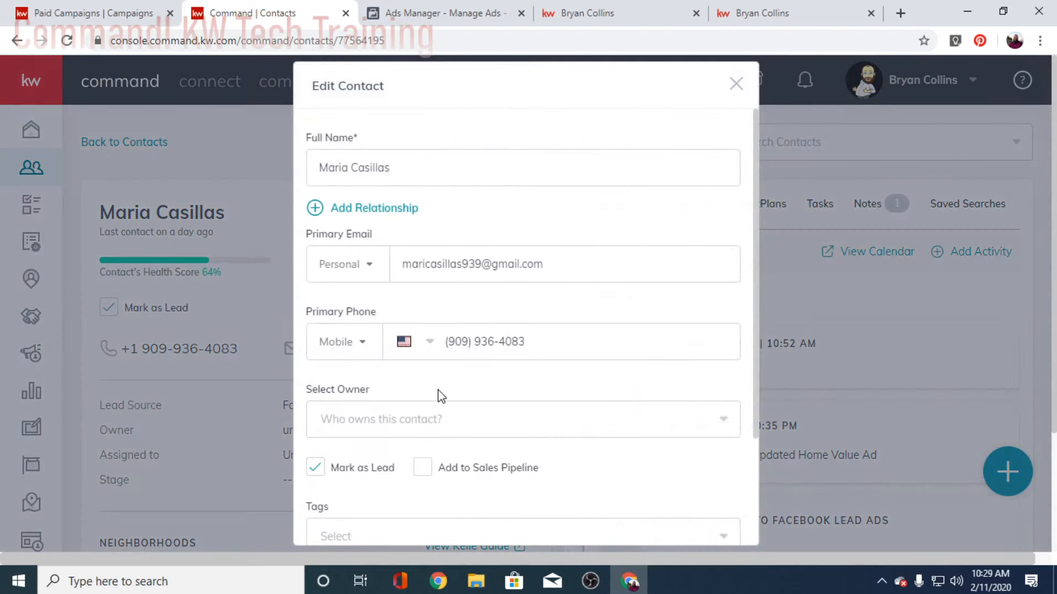
click(440, 403)
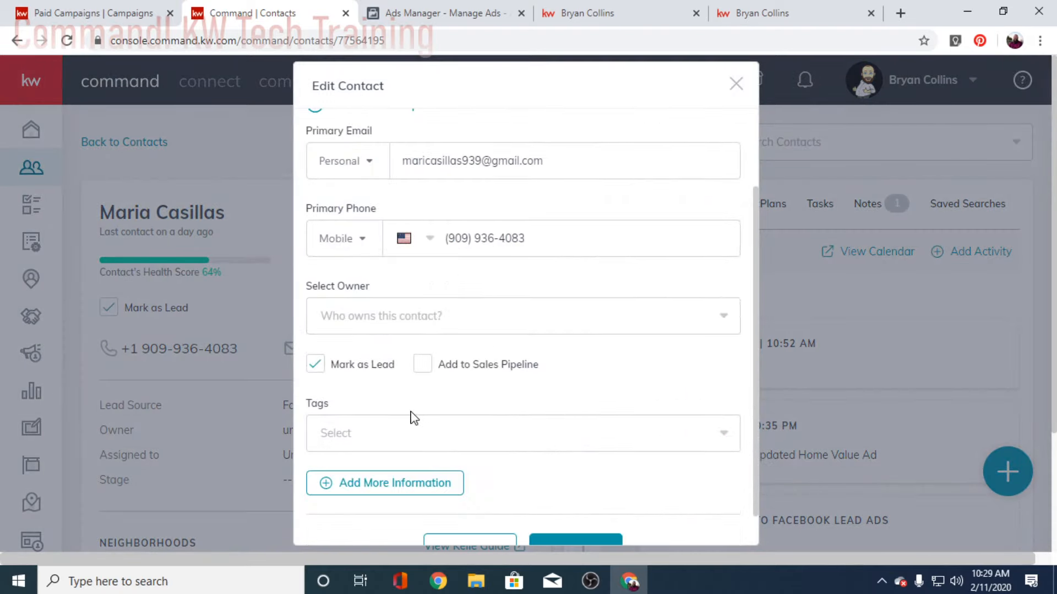
click(401, 436)
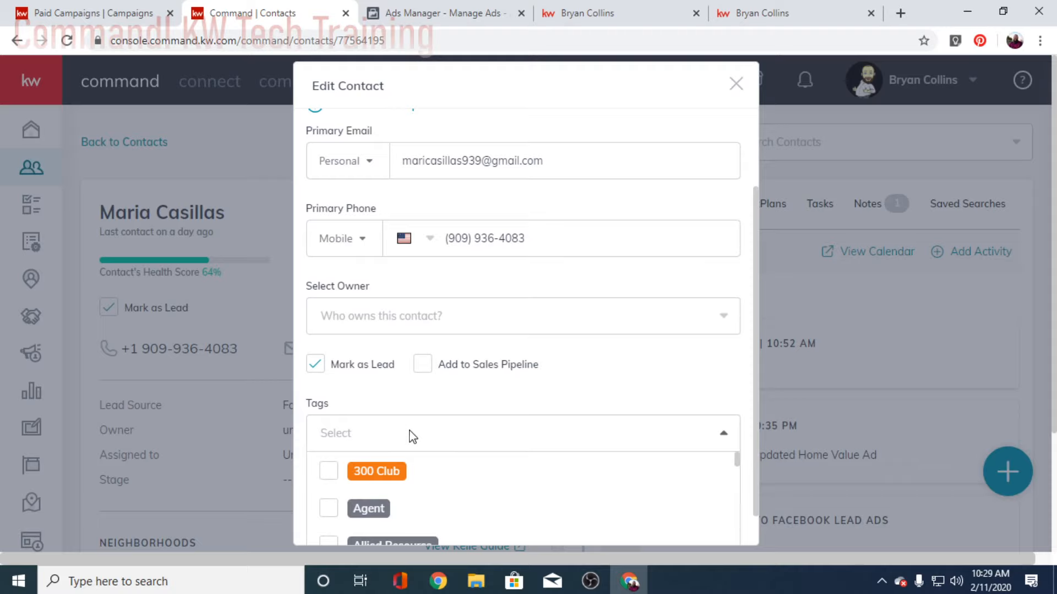
text(face)
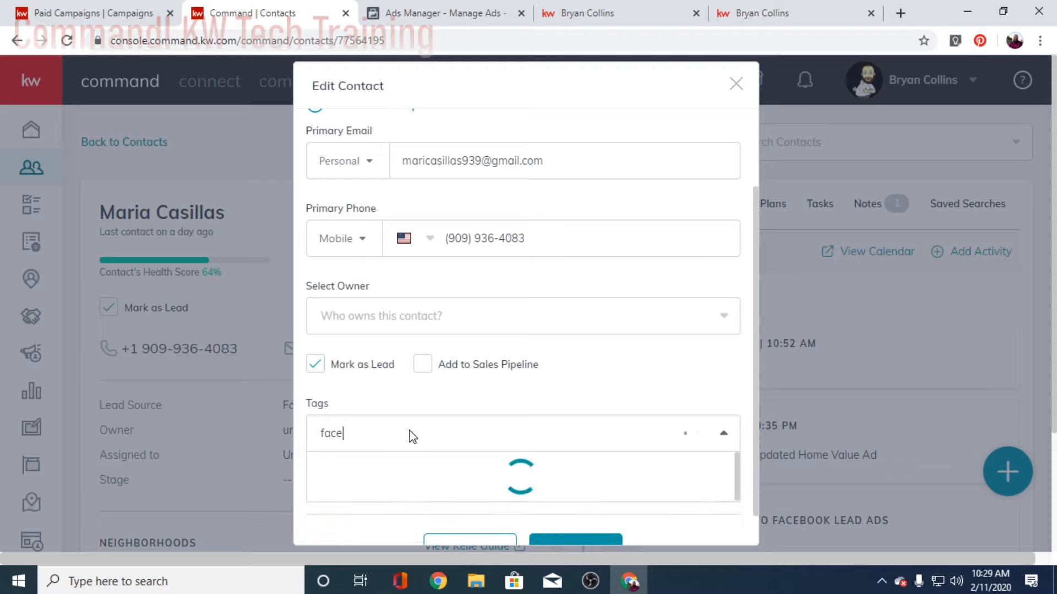
click(407, 509)
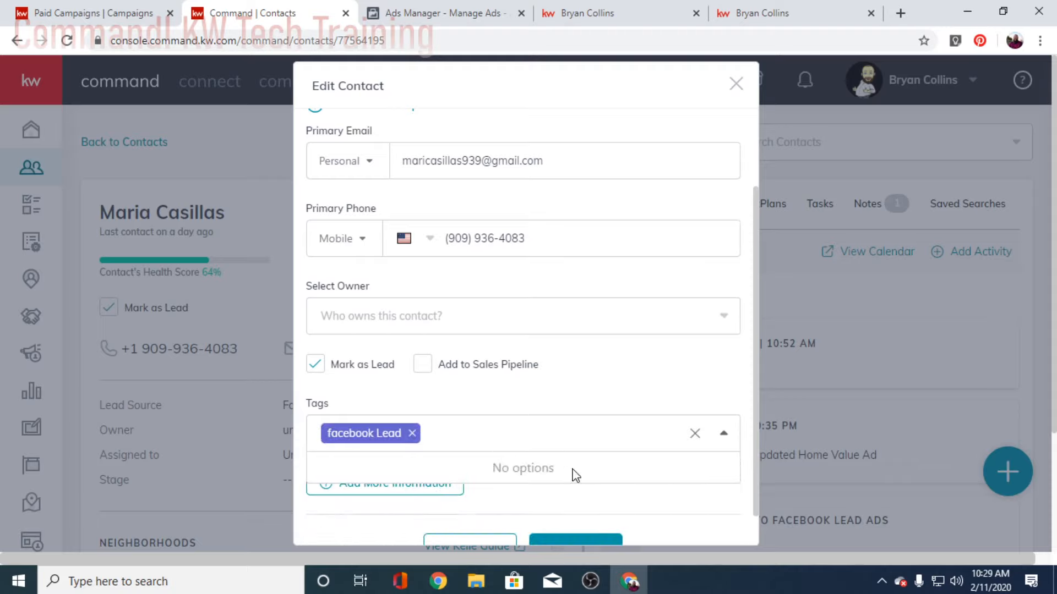
click(626, 378)
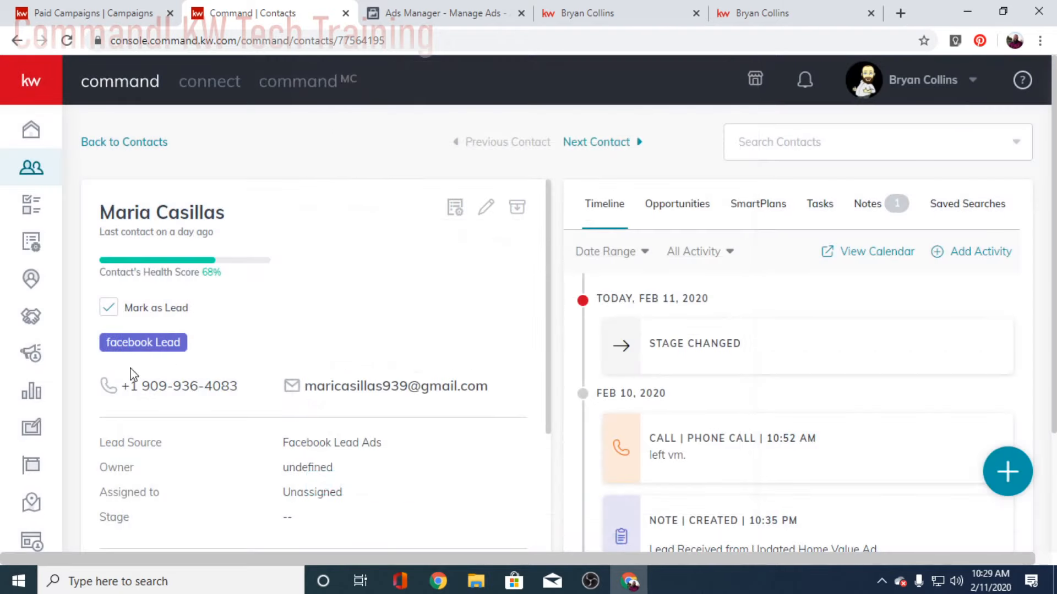
click(134, 144)
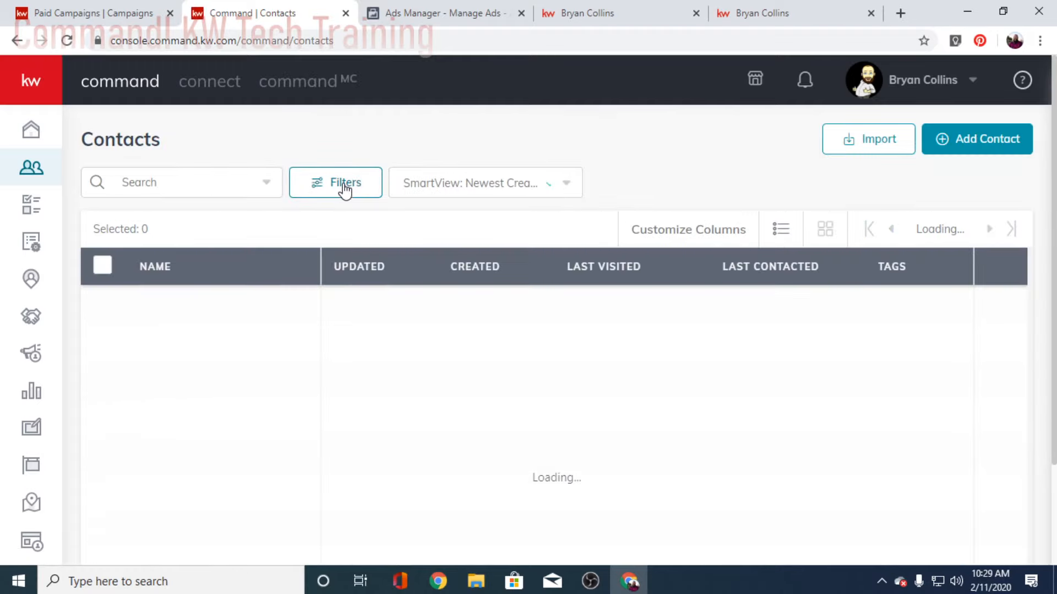
Step: Filter the contacts list by the facebook Lead custom tag, narrowing it to 9 contacts
click(345, 187)
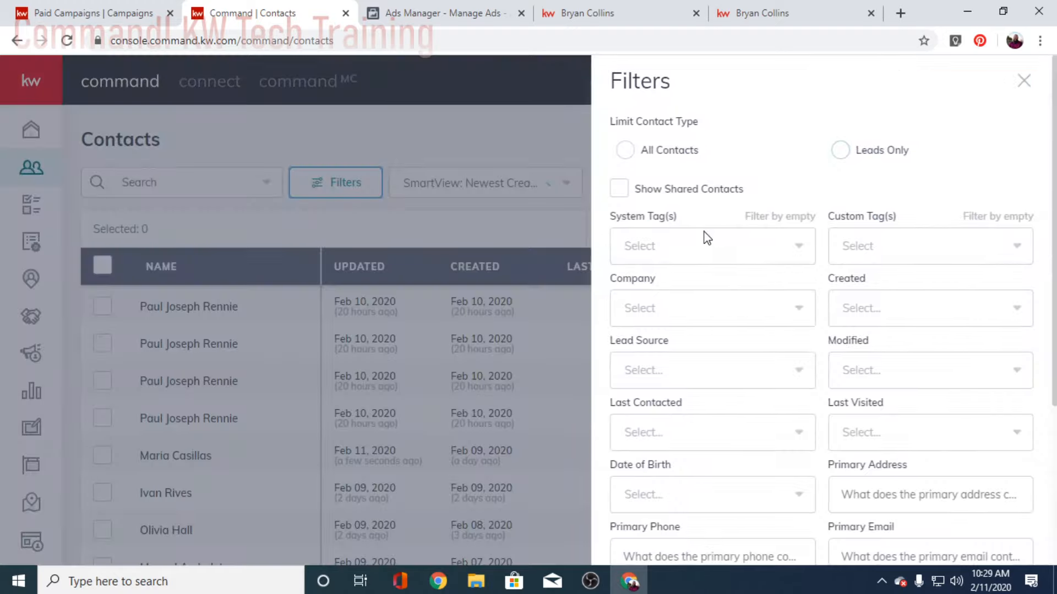
click(677, 246)
text(fac)
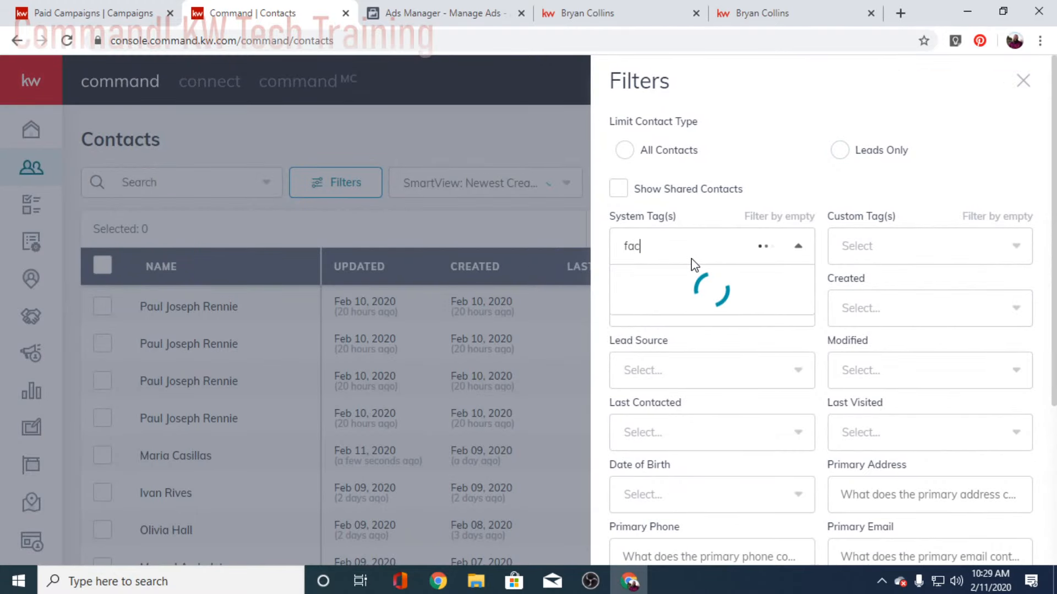
text(e)
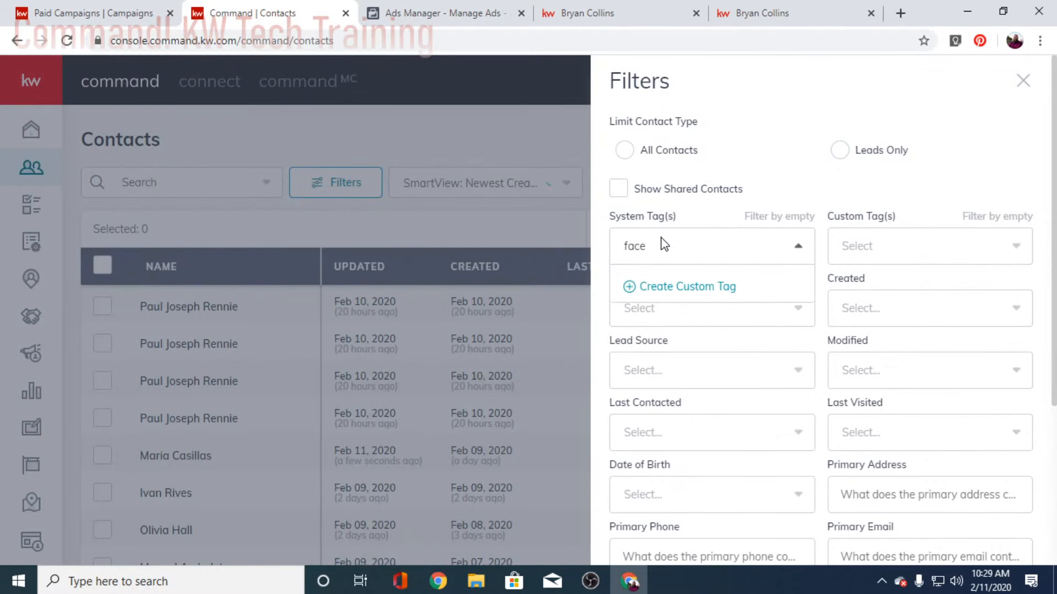
text(boo)
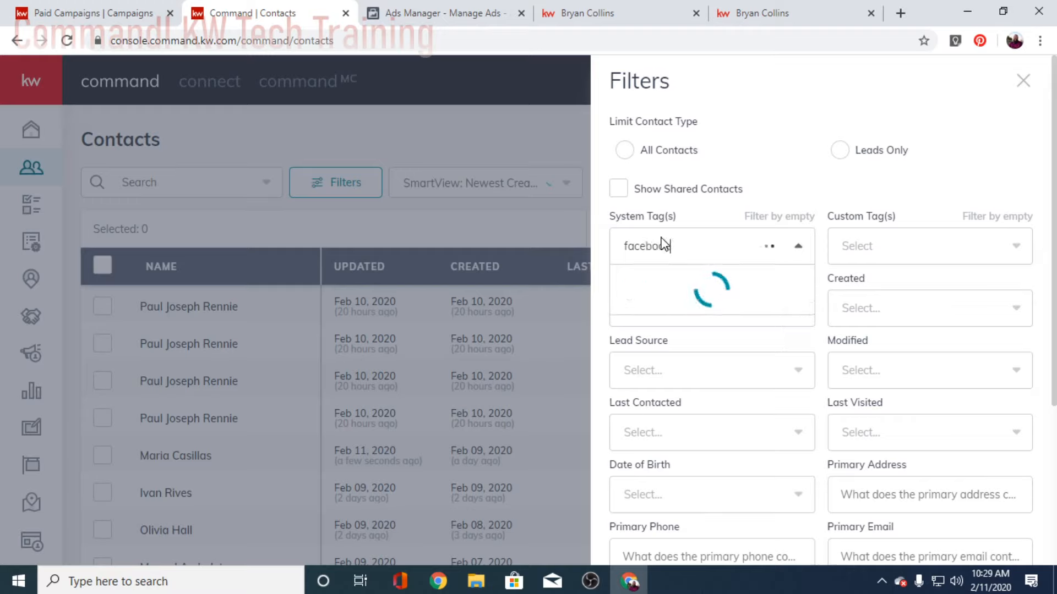
click(618, 189)
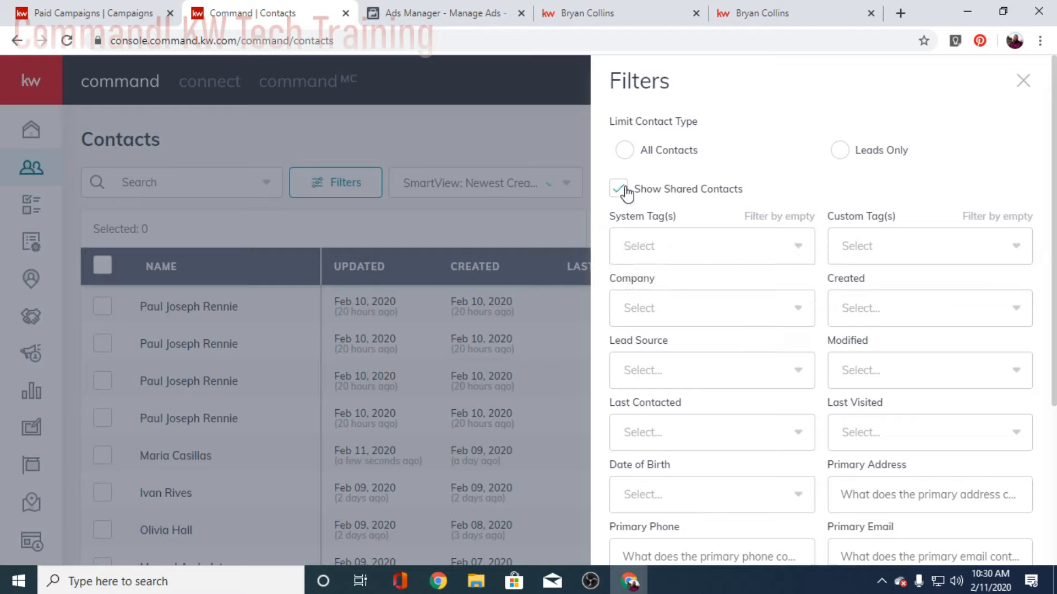
click(897, 258)
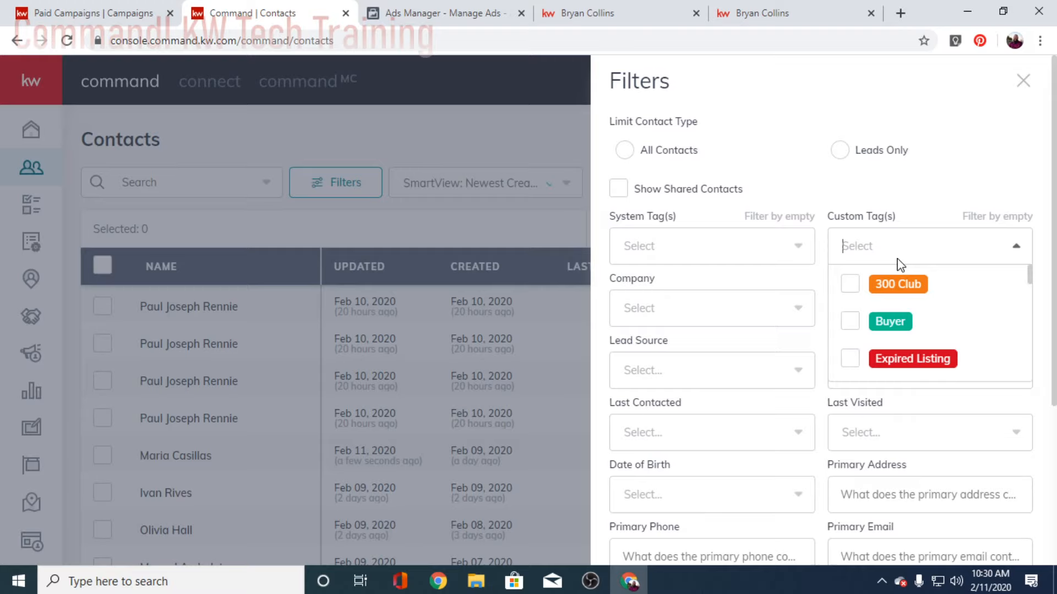
text(faceb)
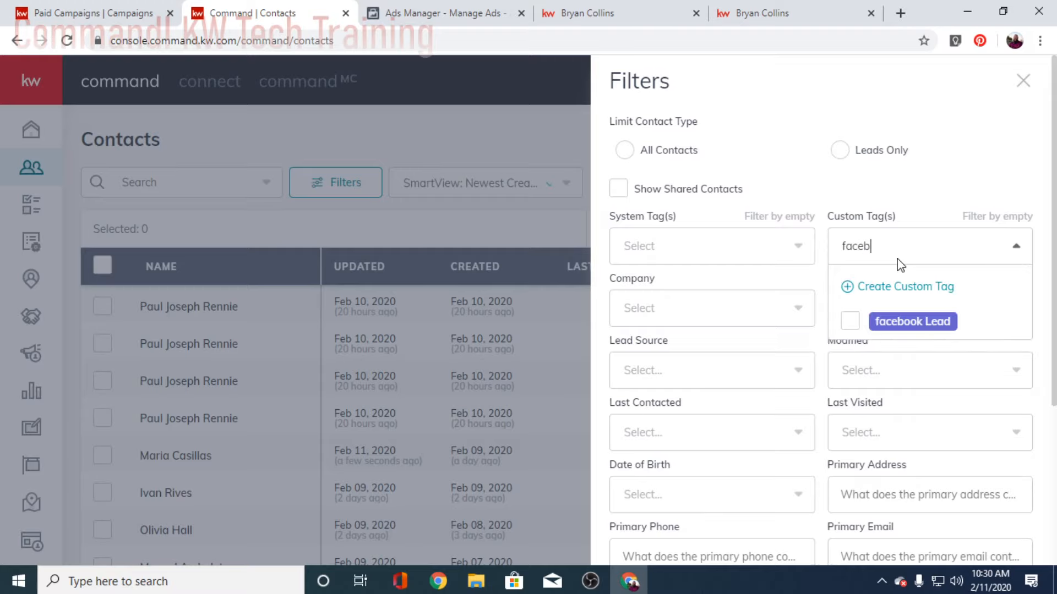
text(oo)
click(912, 321)
scroll(946, 441, down, 4)
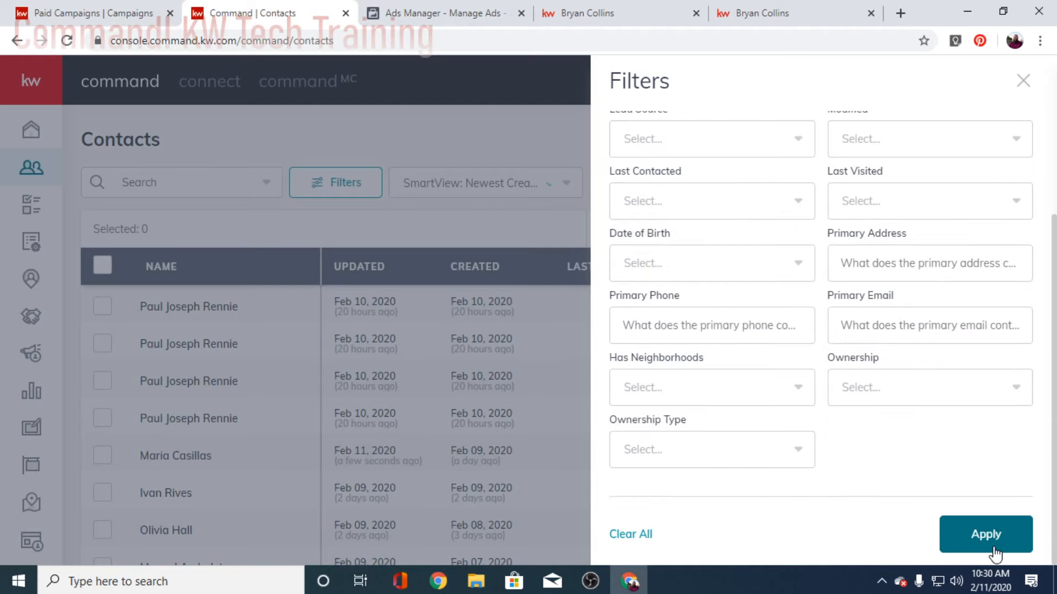
click(985, 534)
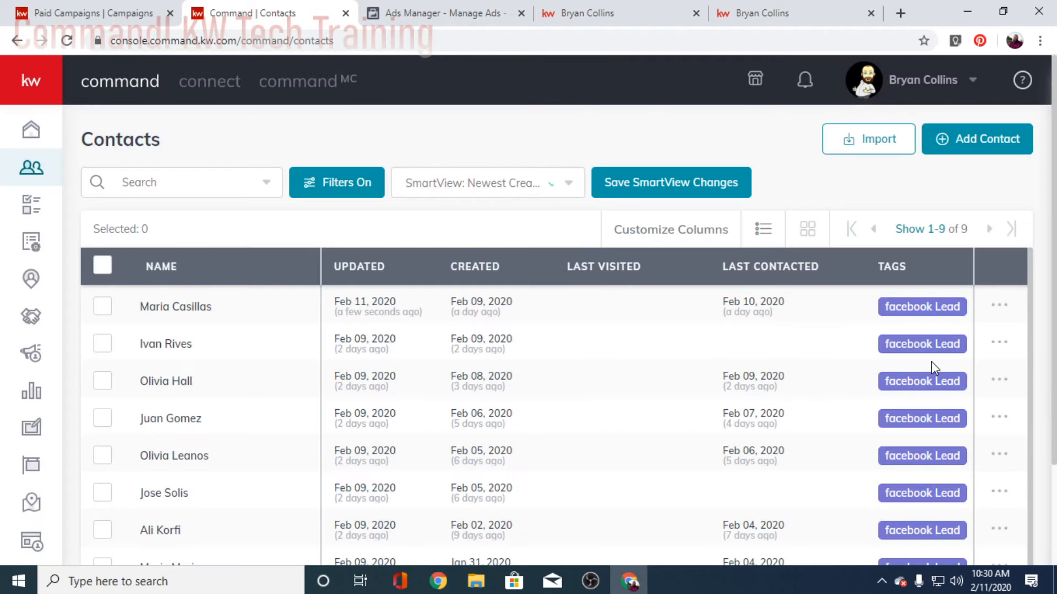
scroll(913, 355, down, 1)
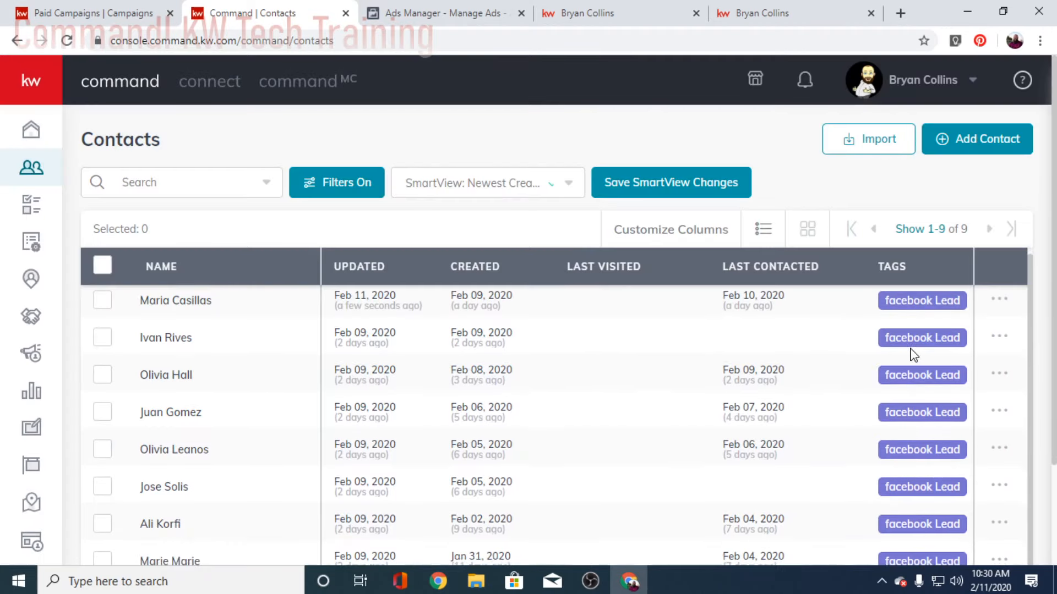
scroll(902, 380, down, 3)
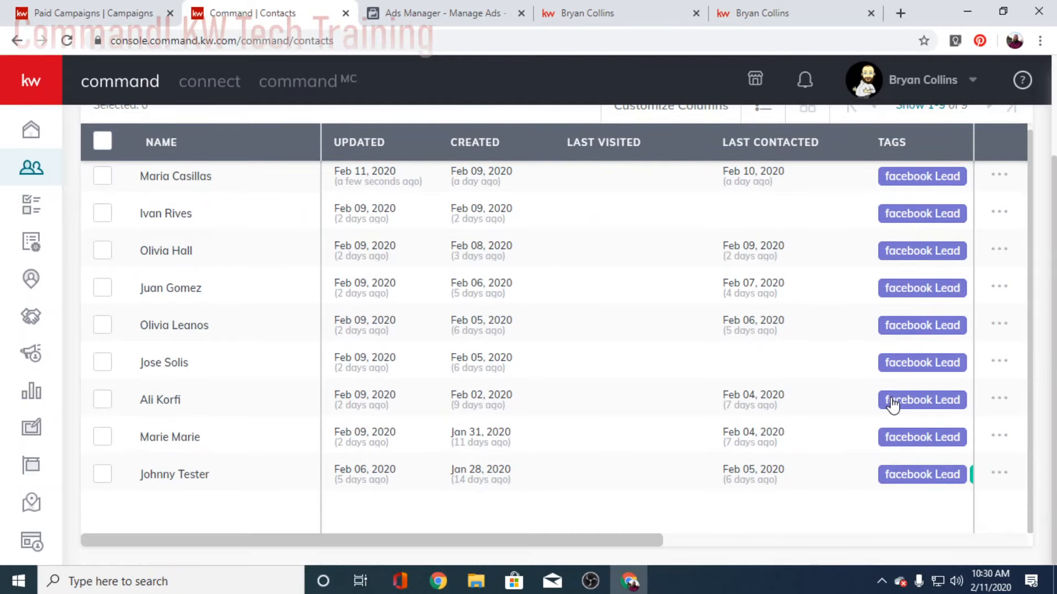
scroll(893, 406, up, 3)
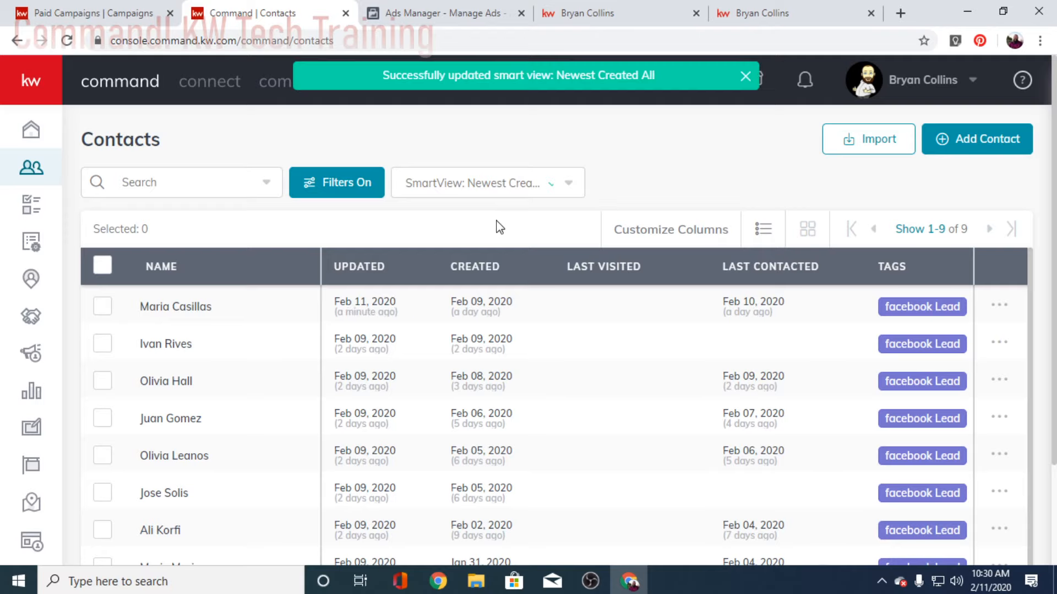
Step: Create and save a new smart view named 'Facebook Leads' from the tagged-contacts filter
click(570, 188)
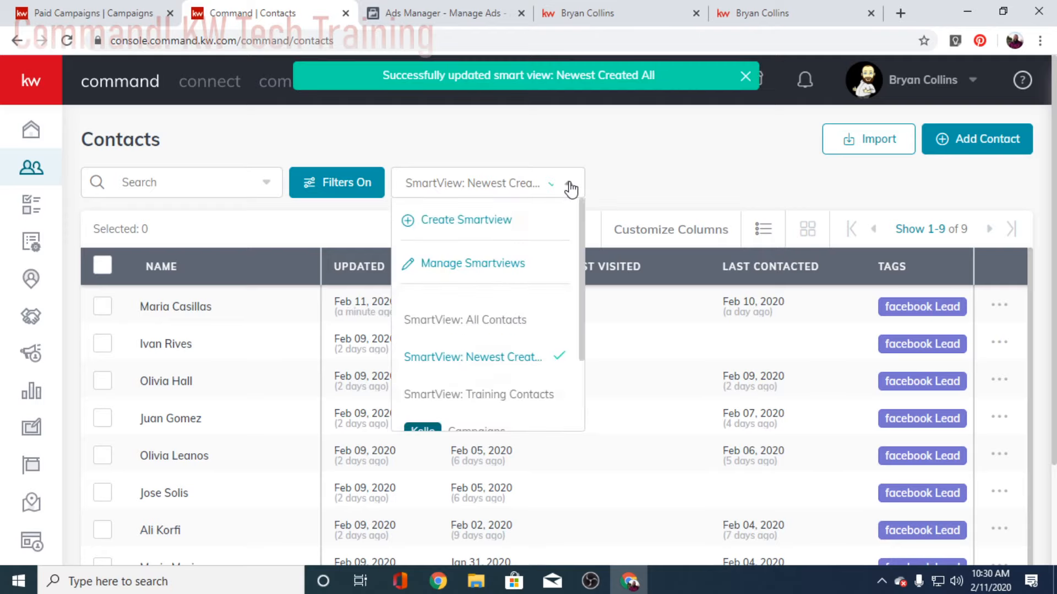
click(475, 221)
click(396, 306)
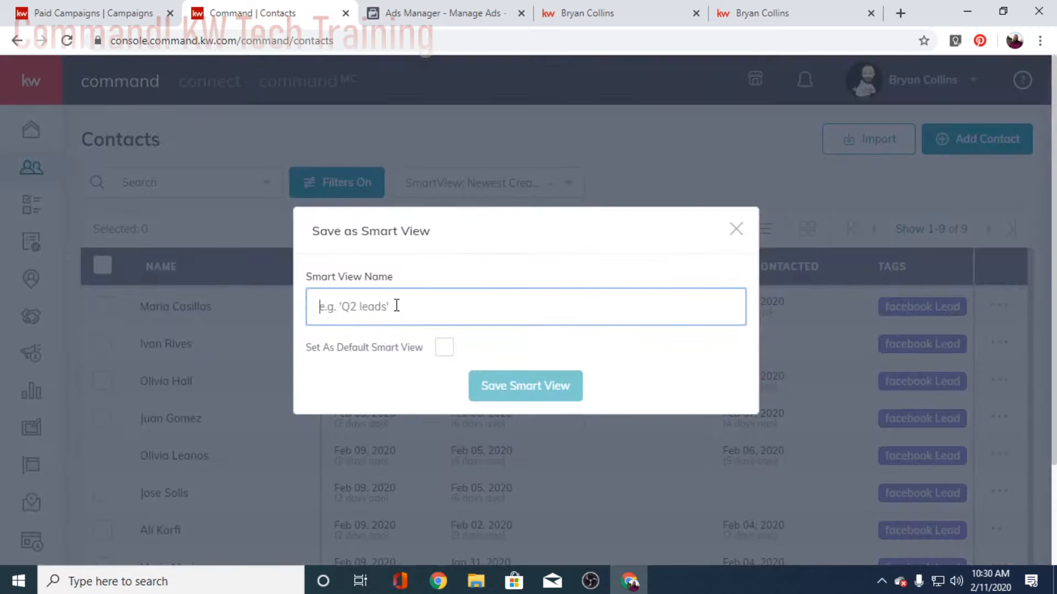
text(Fa)
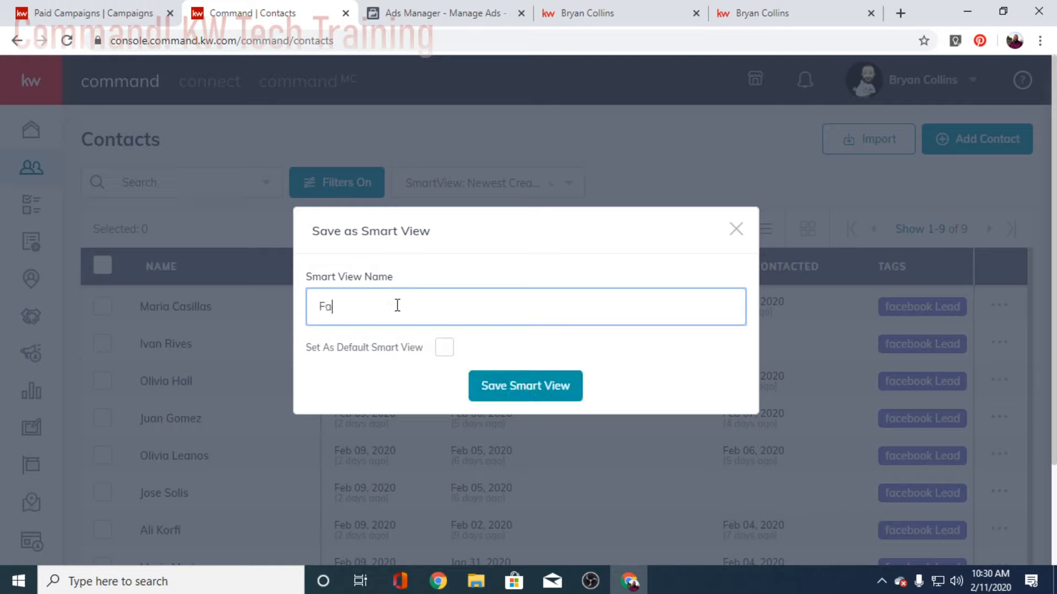
text(cebook Leads)
click(542, 405)
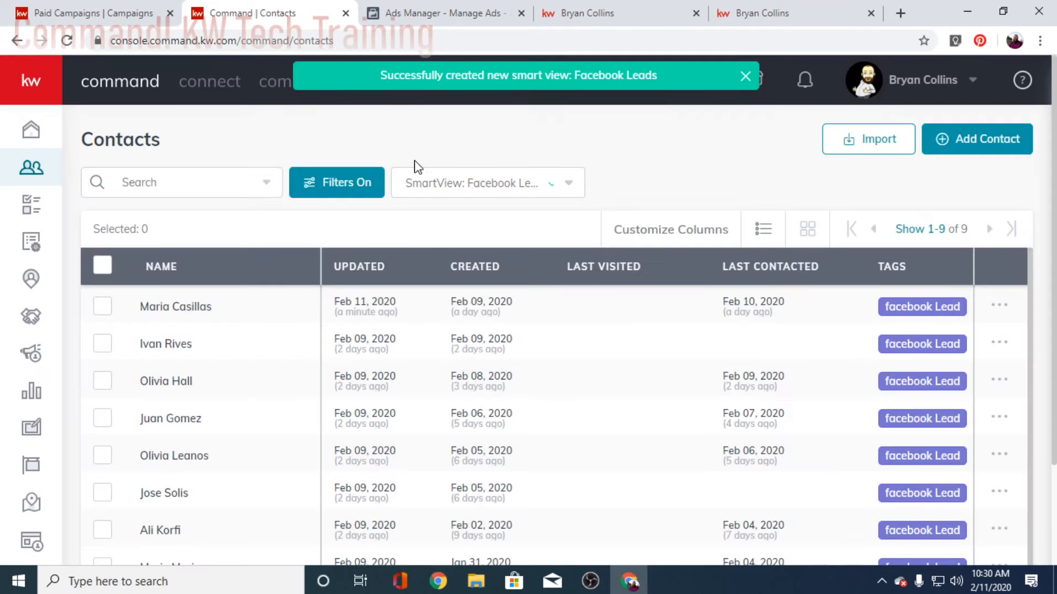
click(359, 182)
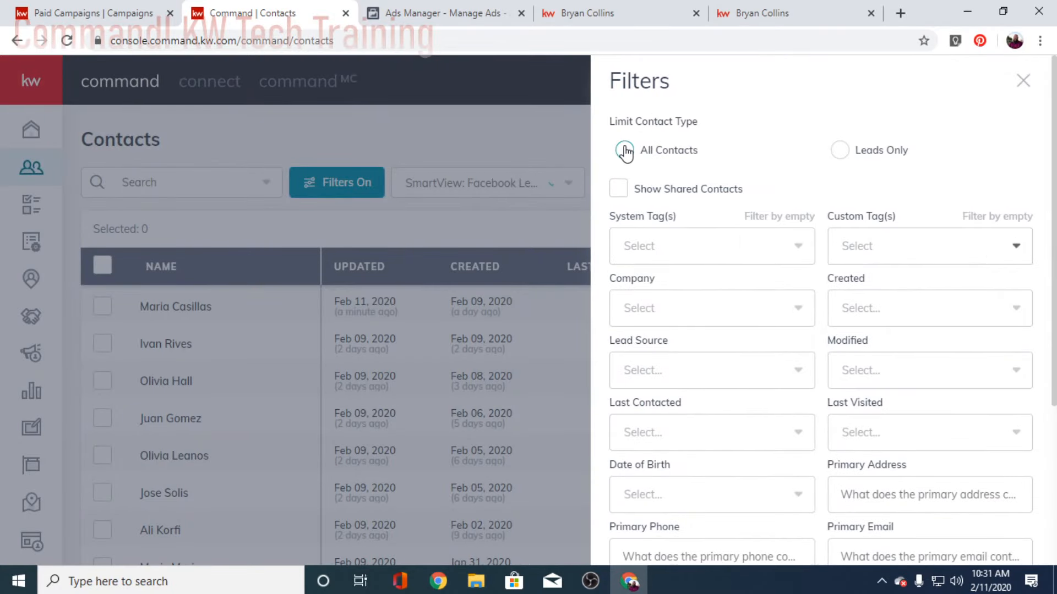
Step: Show all contacts and sort them by Created date, newest first
click(295, 269)
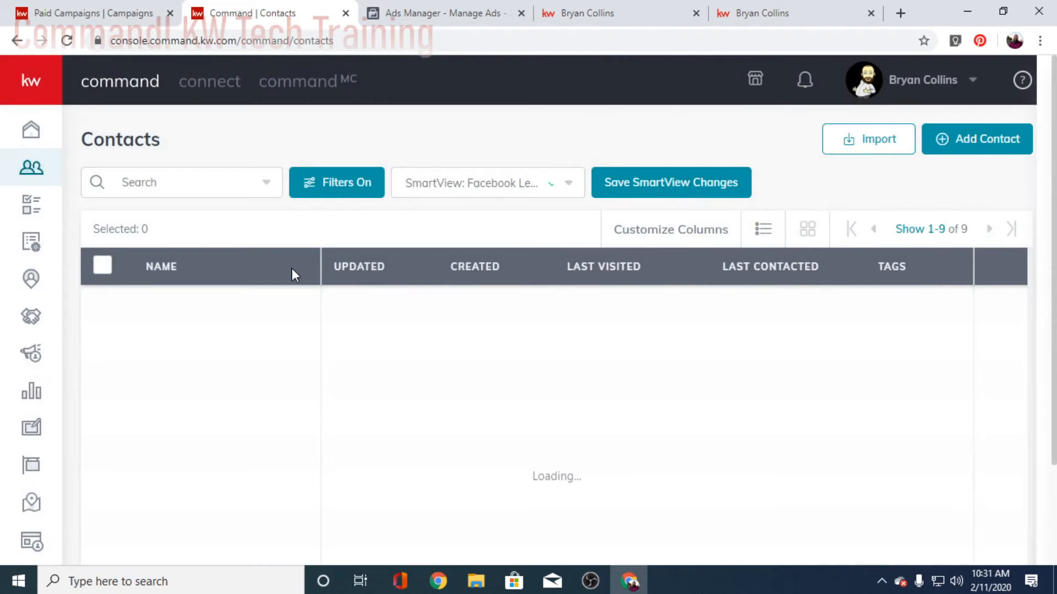
click(475, 269)
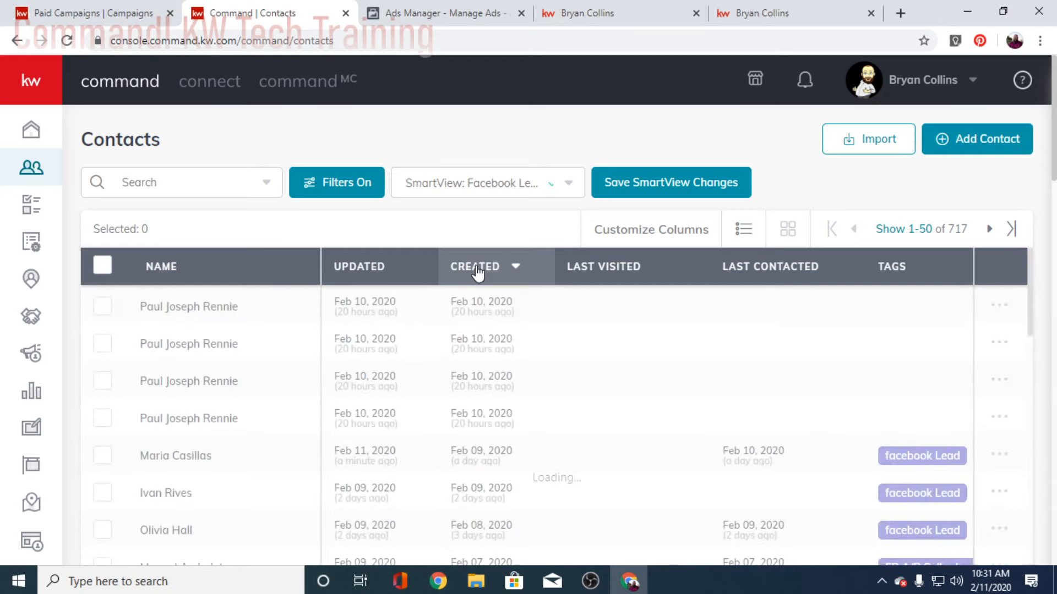
click(476, 270)
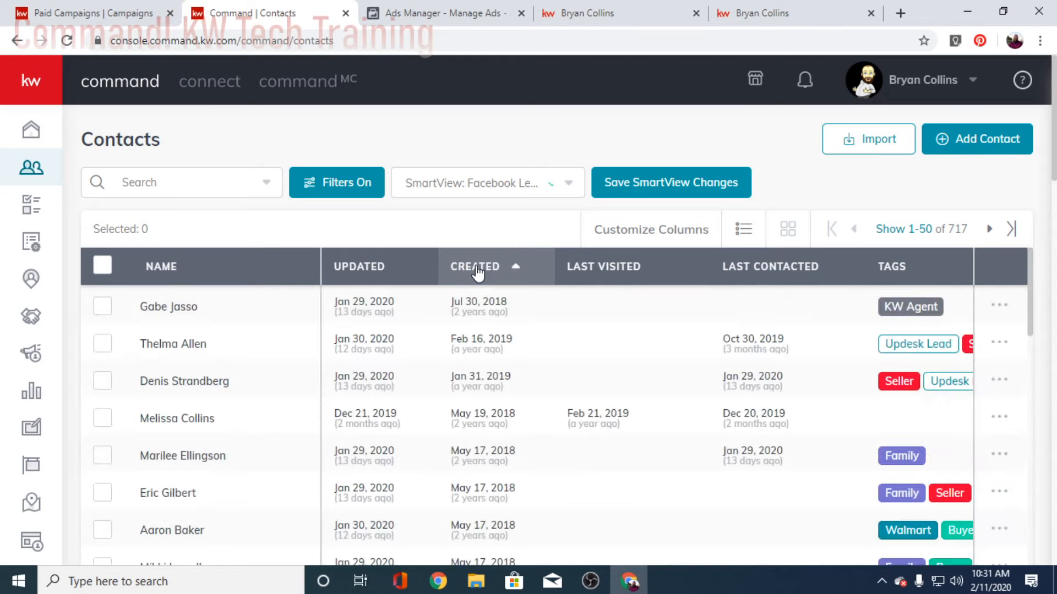
click(477, 269)
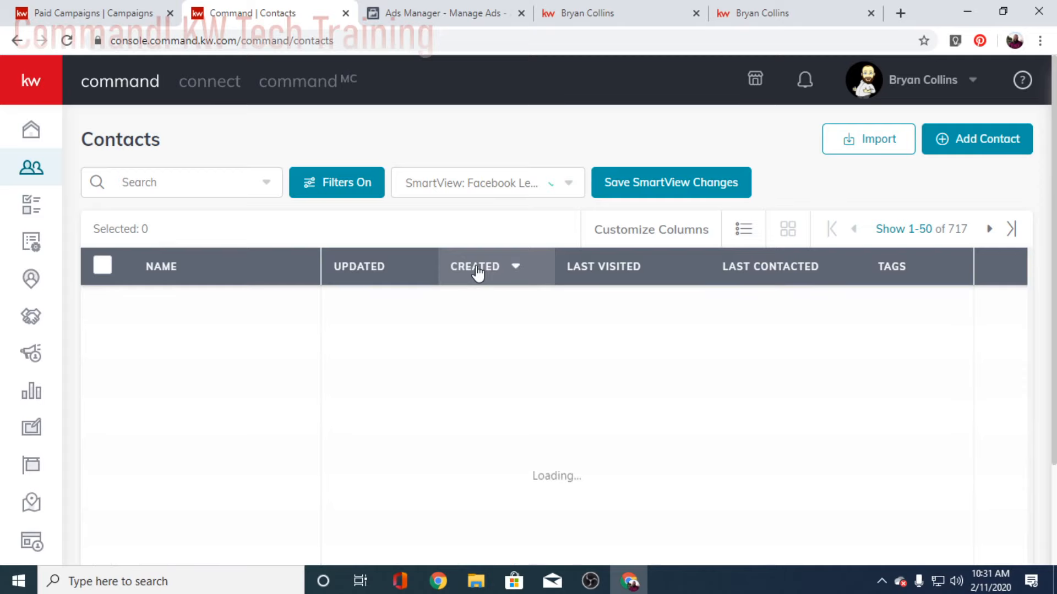
Step: Switch to the Newest Created All SmartView, apply the filters, and save the SmartView changes
click(568, 186)
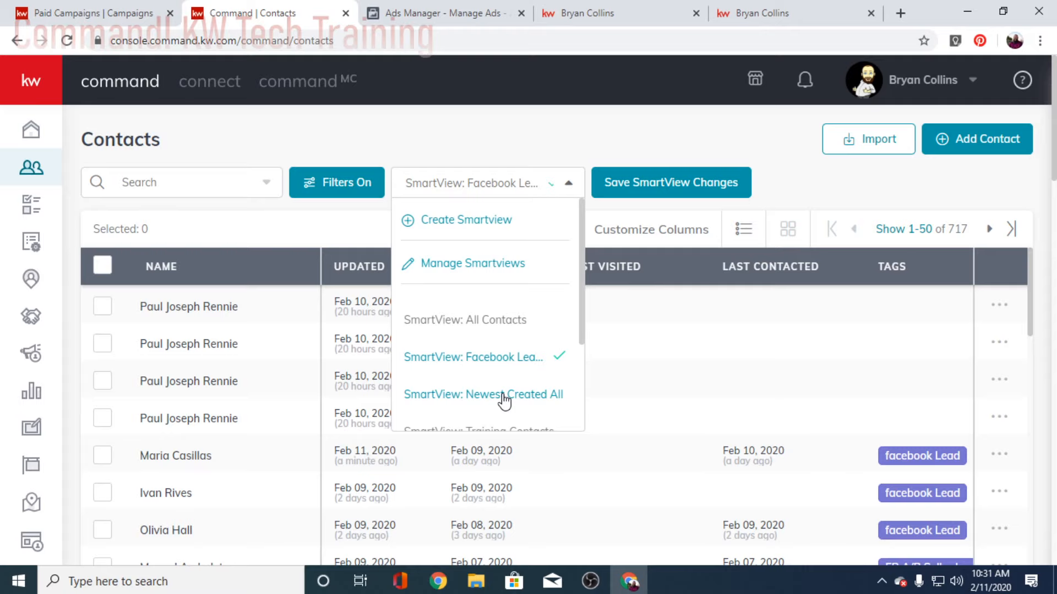
click(503, 395)
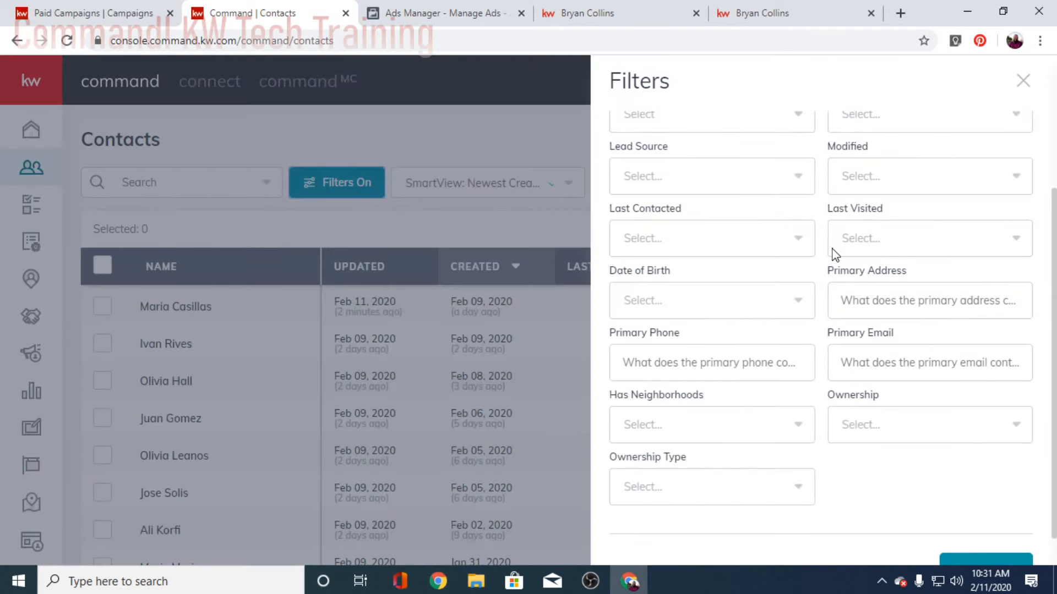
scroll(835, 255, up, 4)
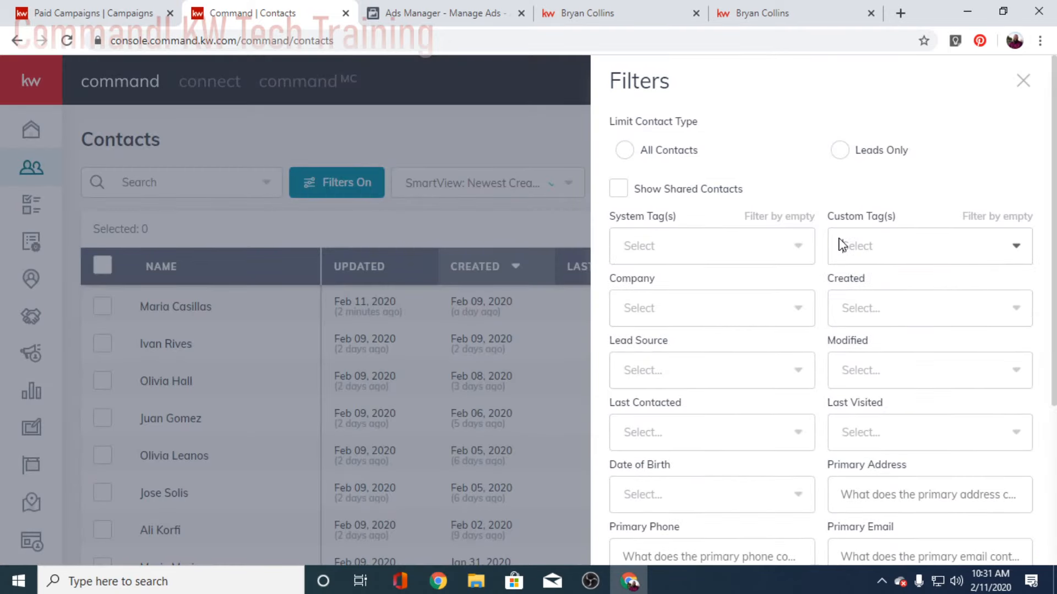
scroll(840, 245, down, 5)
click(984, 533)
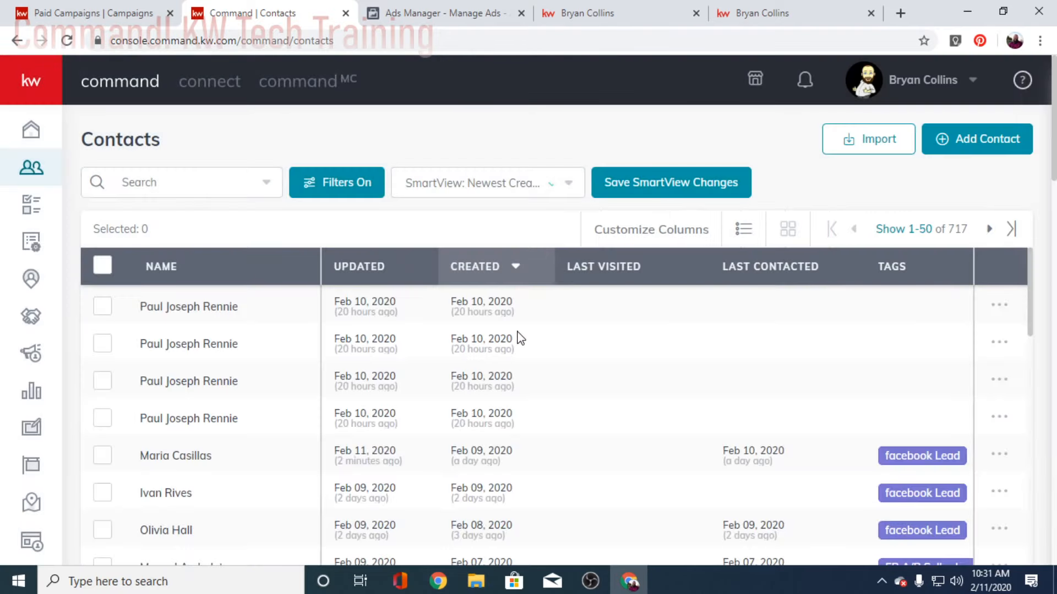
click(496, 189)
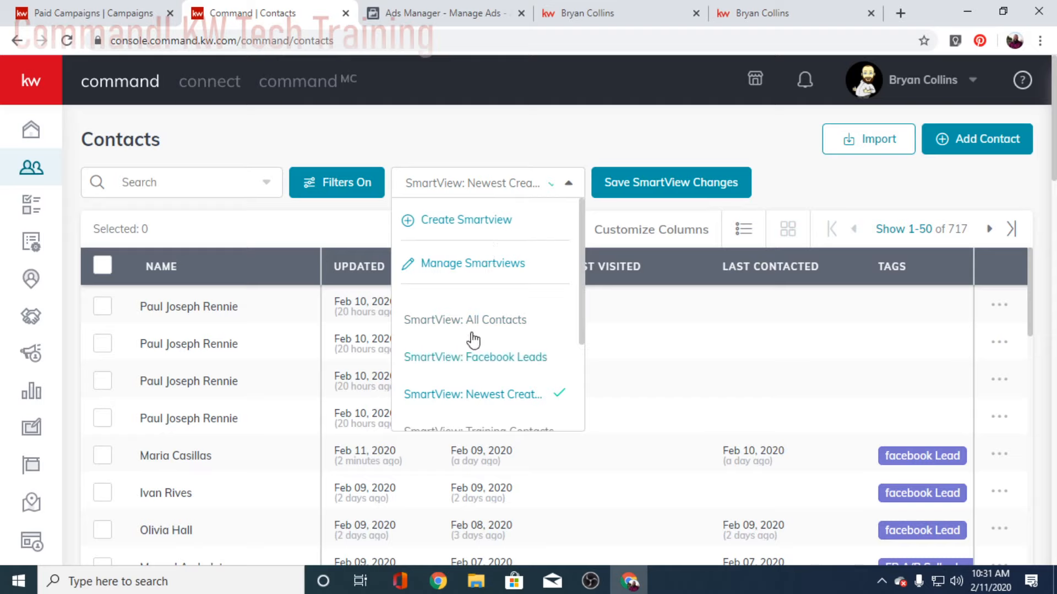
click(600, 138)
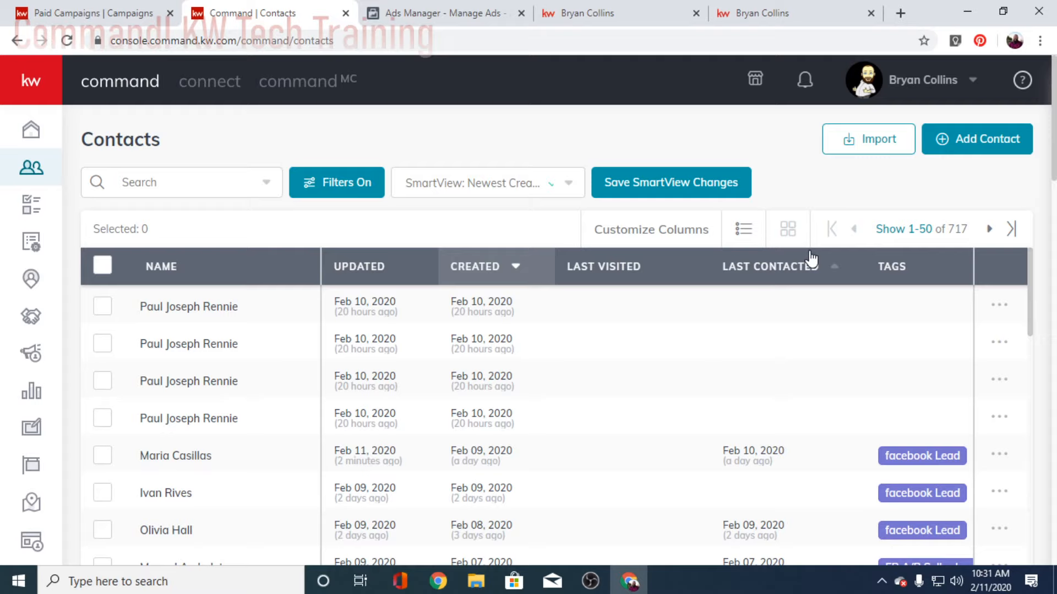
click(653, 187)
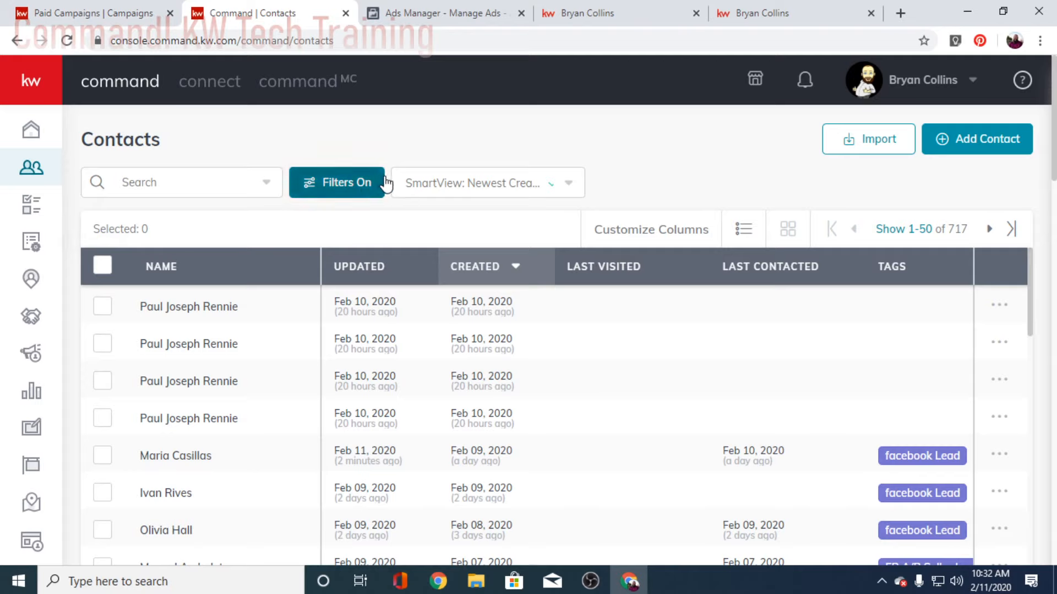
click(451, 185)
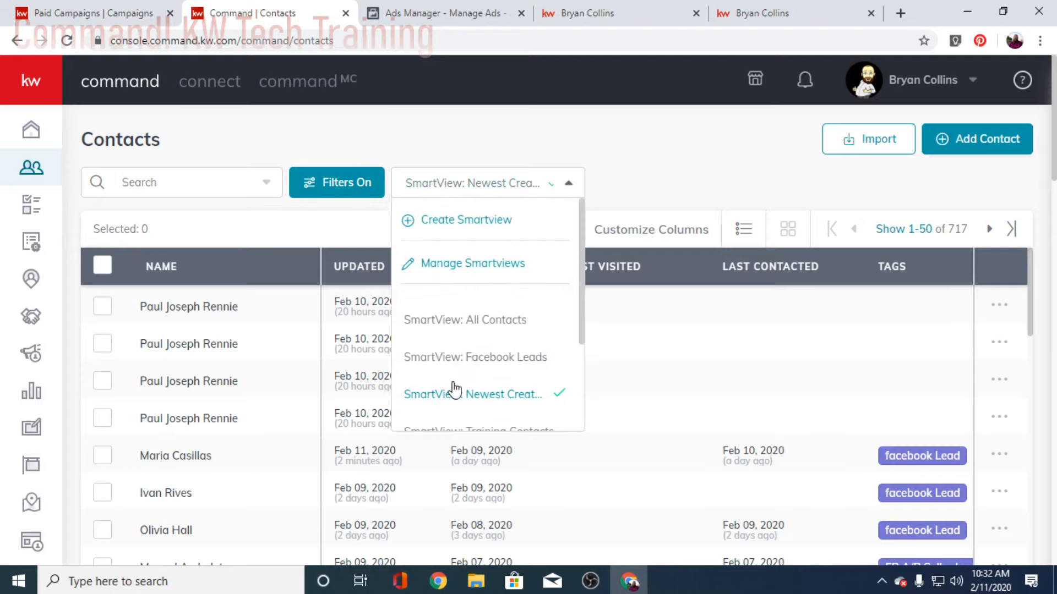
click(488, 358)
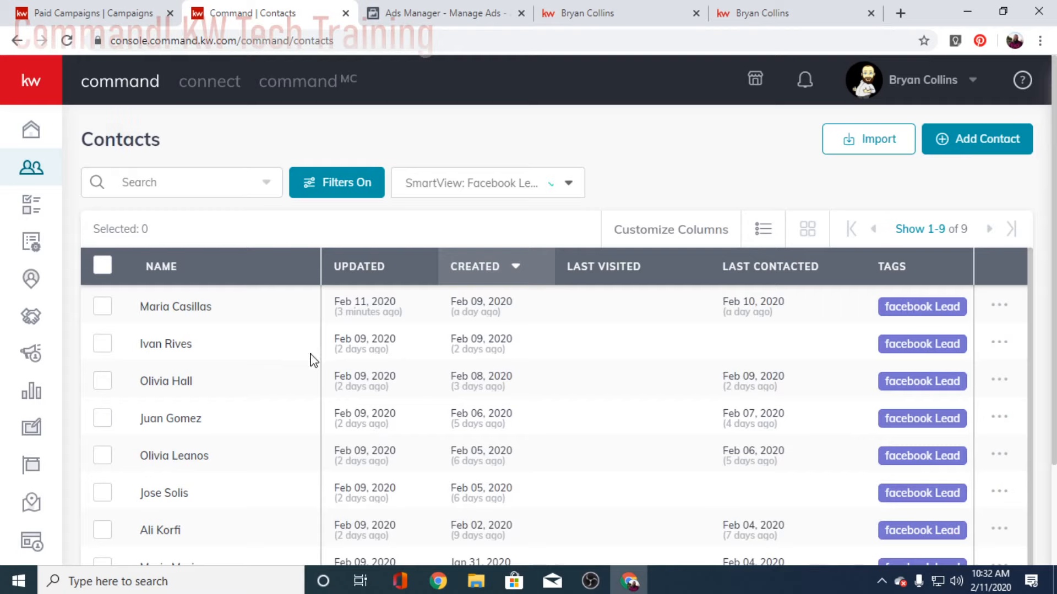
click(451, 186)
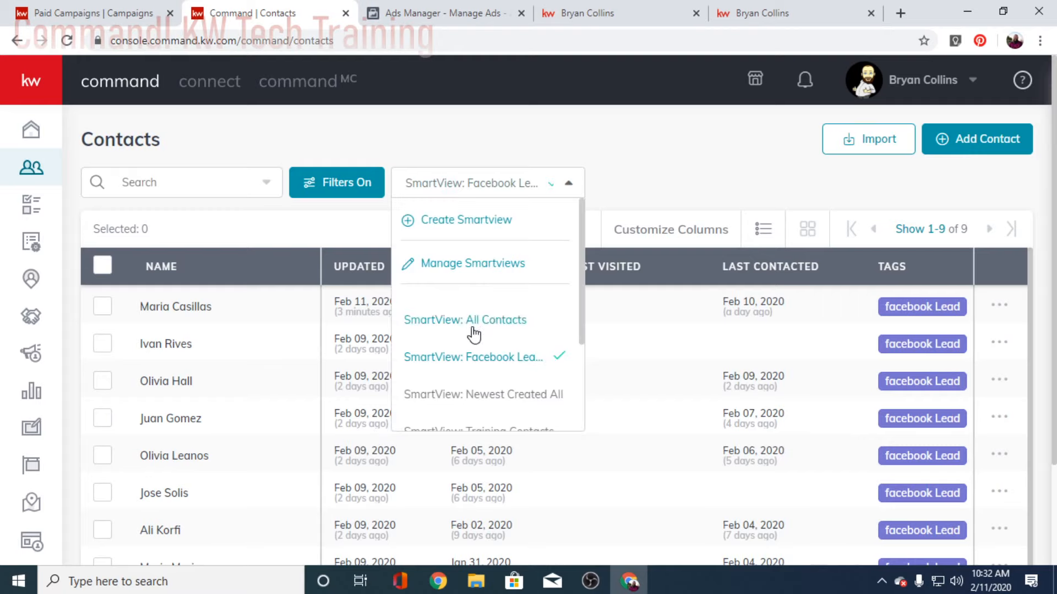
click(474, 395)
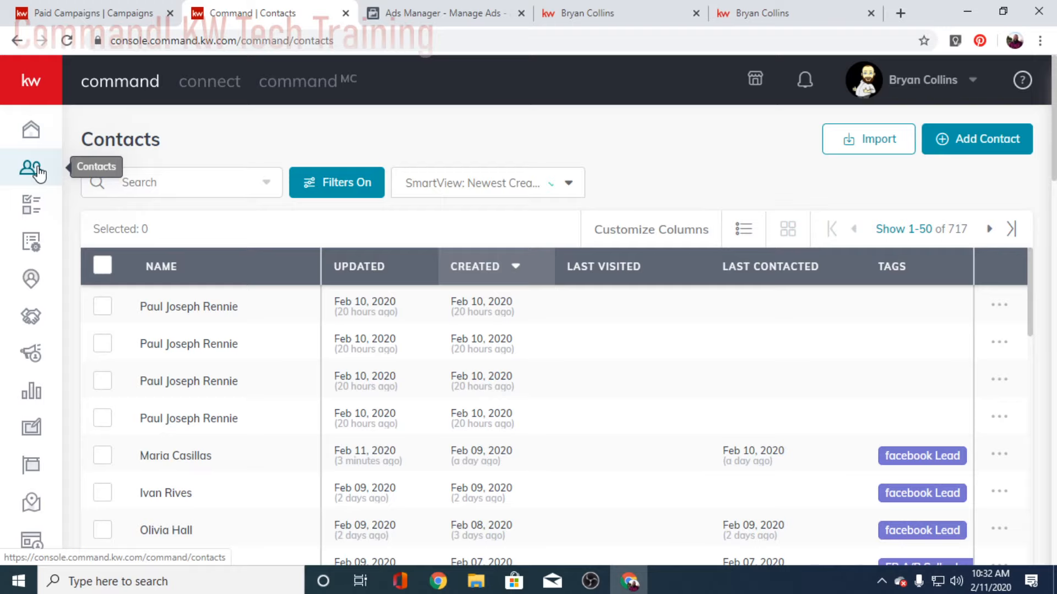
scroll(192, 391, down, 3)
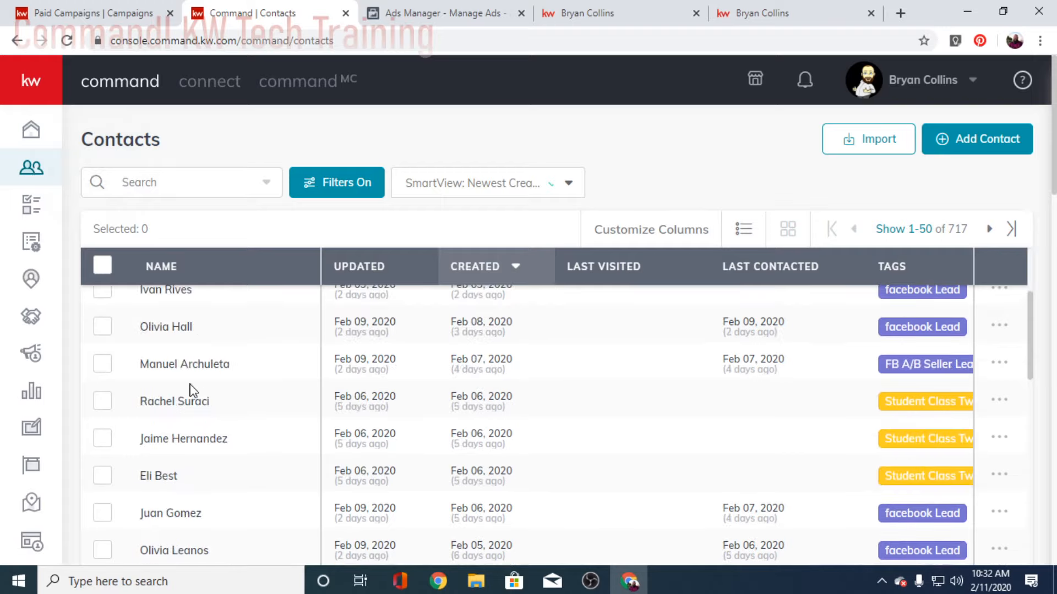
scroll(192, 391, up, 3)
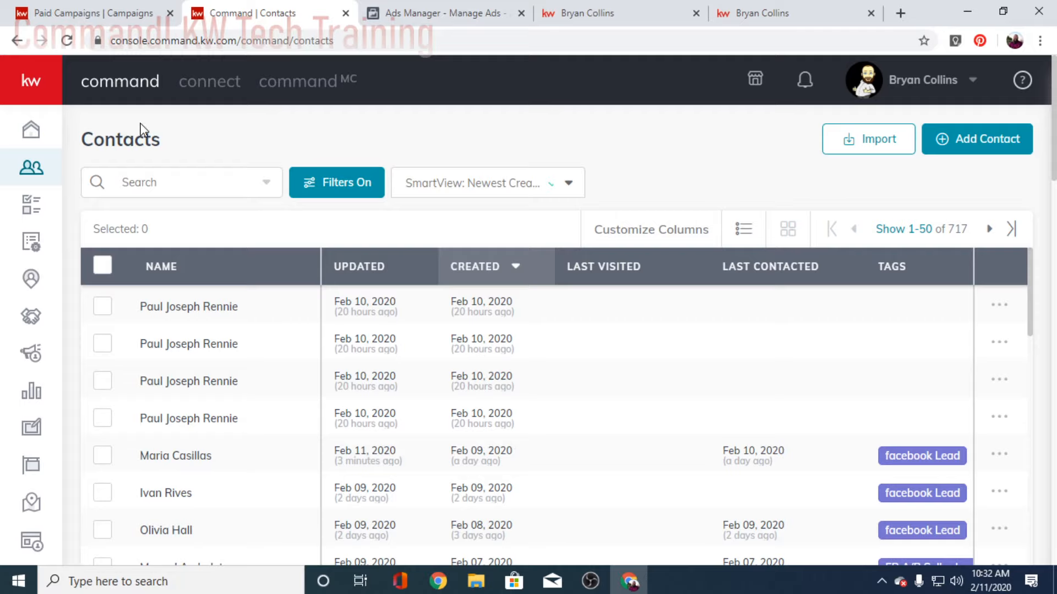
Step: Return to the dashboard home, then open Paid Campaigns to check the Tao Listing Ad's pending-review status
mouse_move(47, 192)
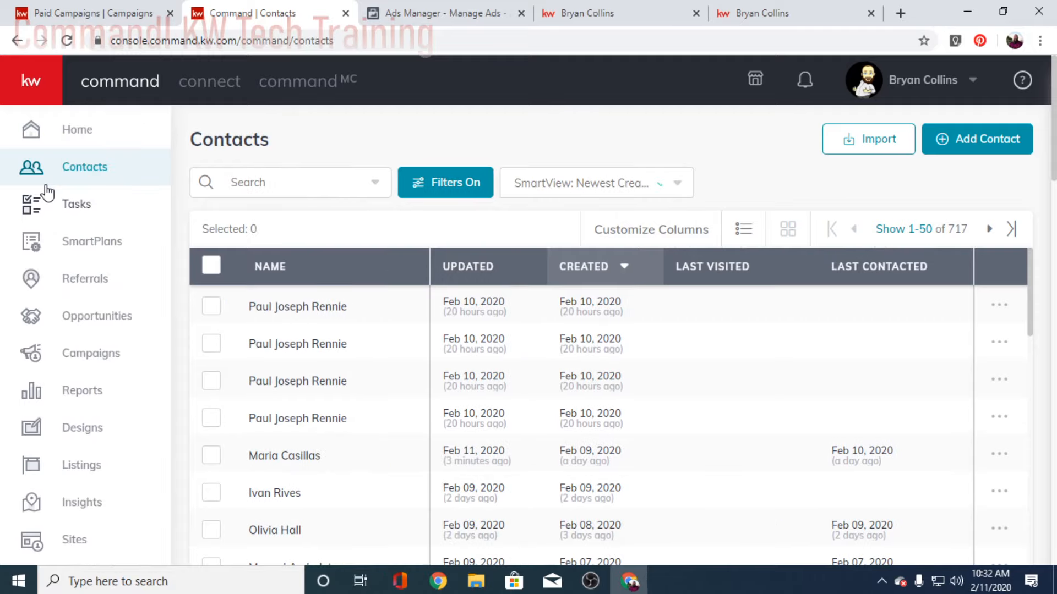
click(67, 130)
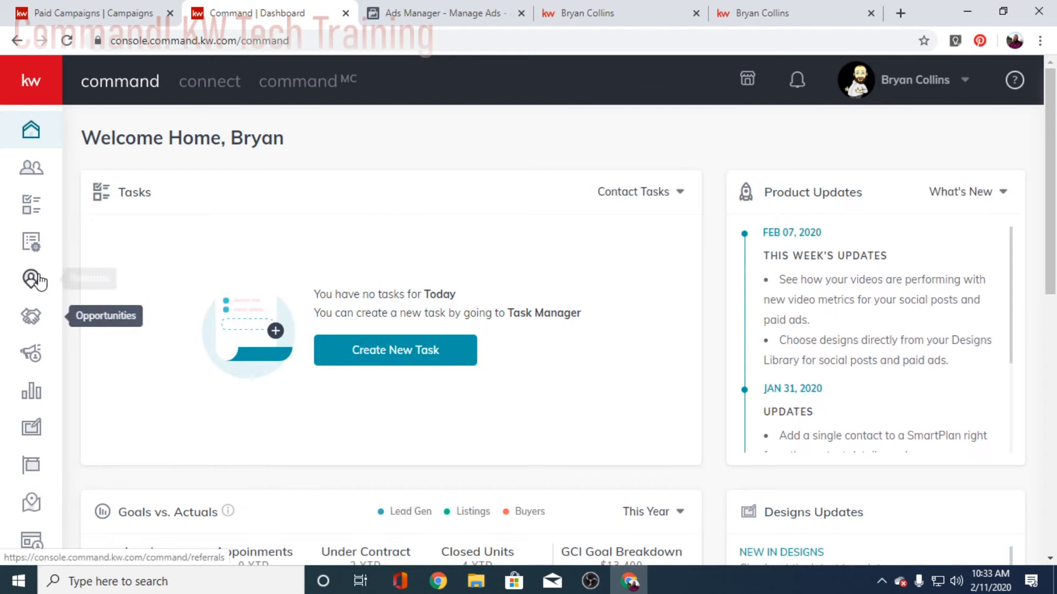
click(30, 366)
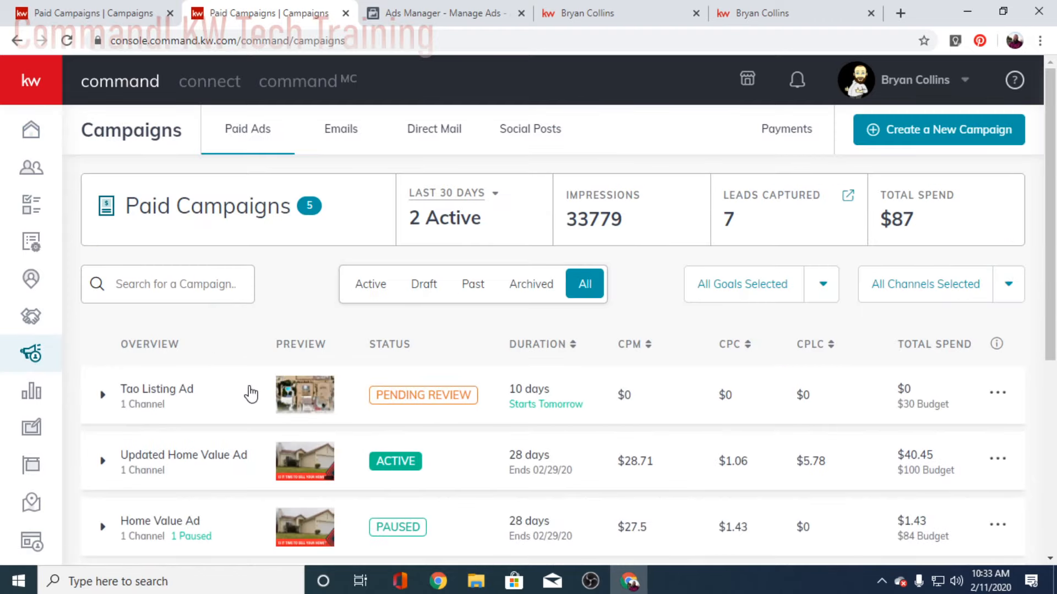
scroll(250, 377, down, 1)
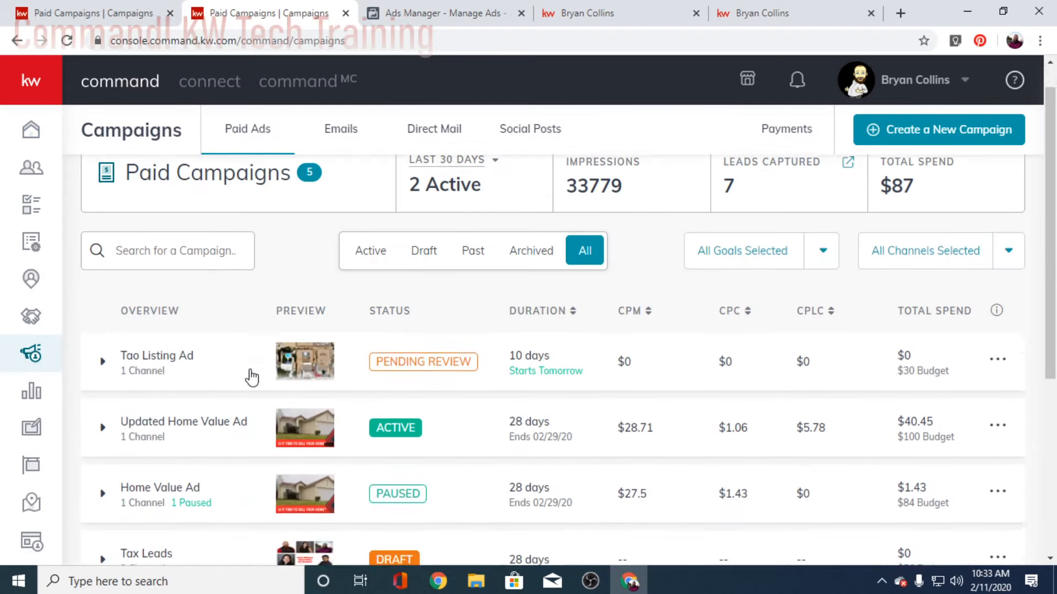
scroll(251, 376, down, 1)
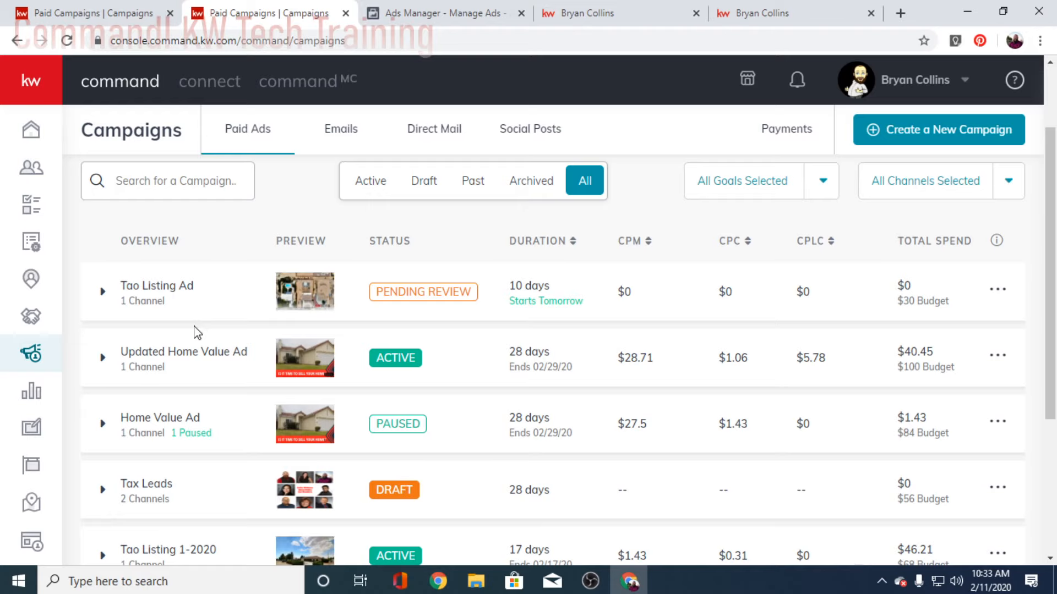
scroll(198, 374, down, 1)
scroll(201, 380, up, 2)
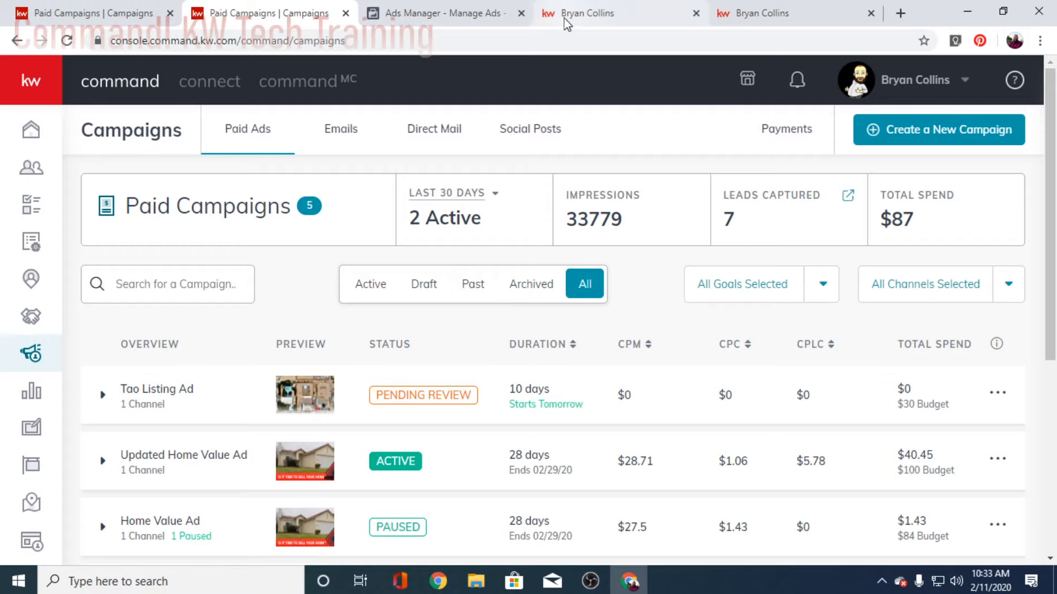
click(781, 16)
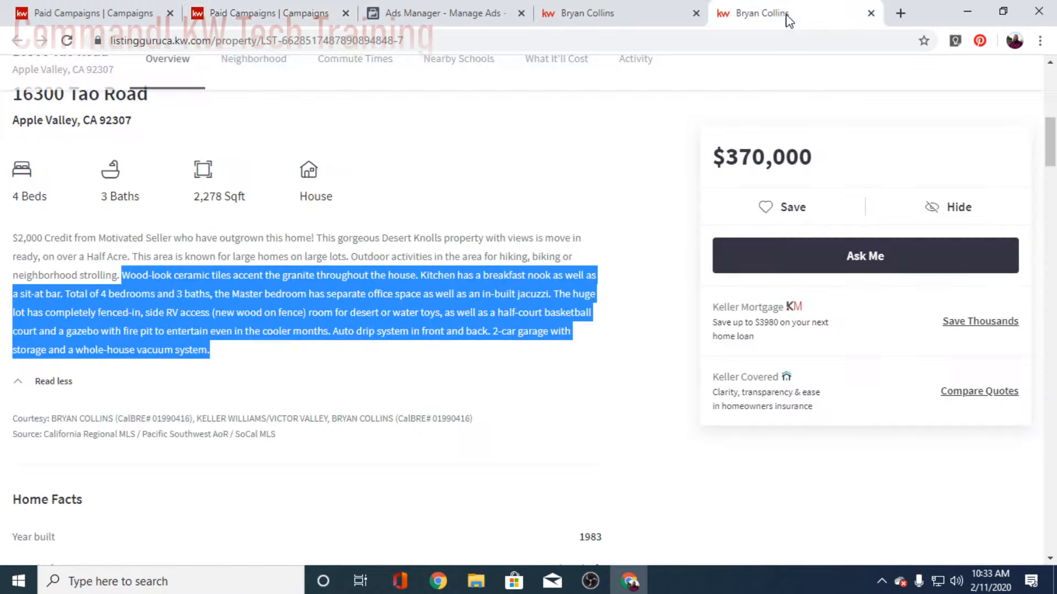
click(870, 13)
click(738, 14)
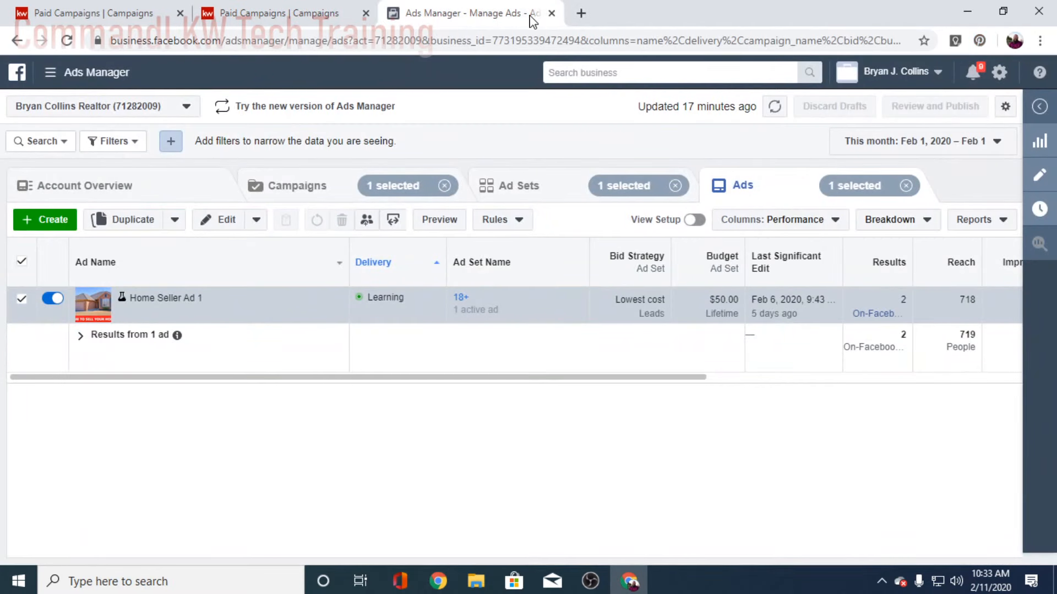
click(551, 14)
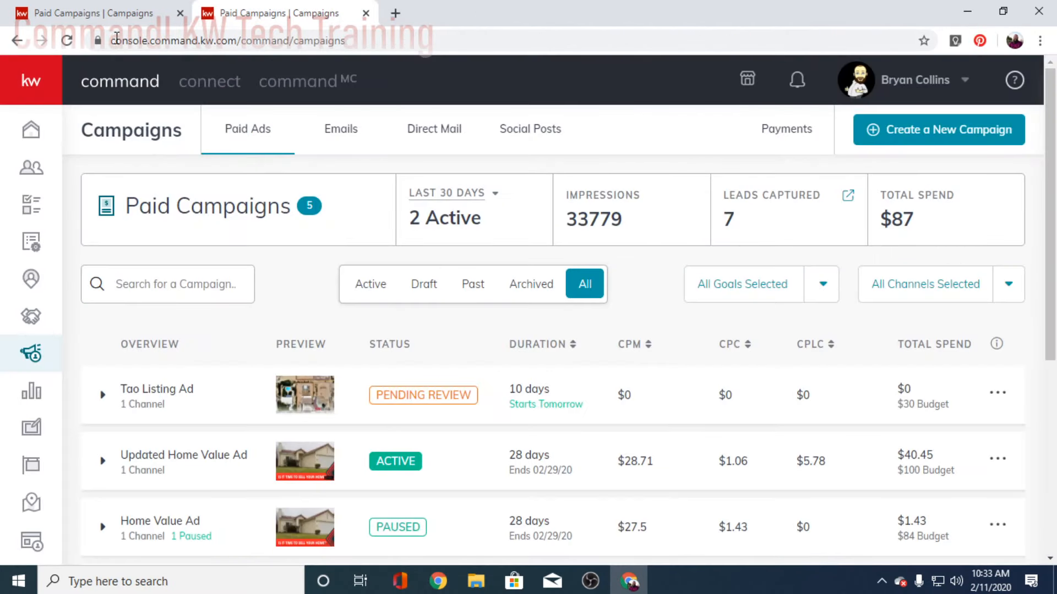